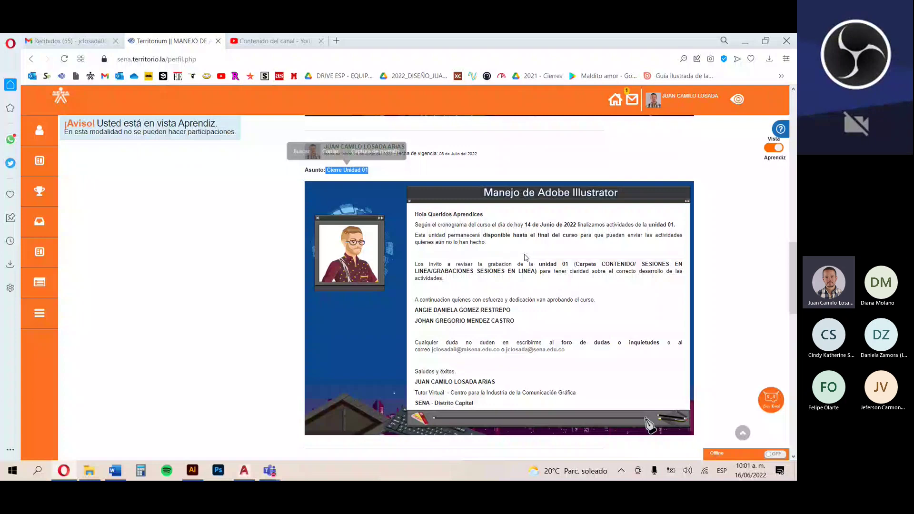
- Compare the "Cierre Unidad 01" announcement with the June 2022 calendar and highlight the names of the apprentices who are passing
{"action": "key", "text": "super+alt+d"}
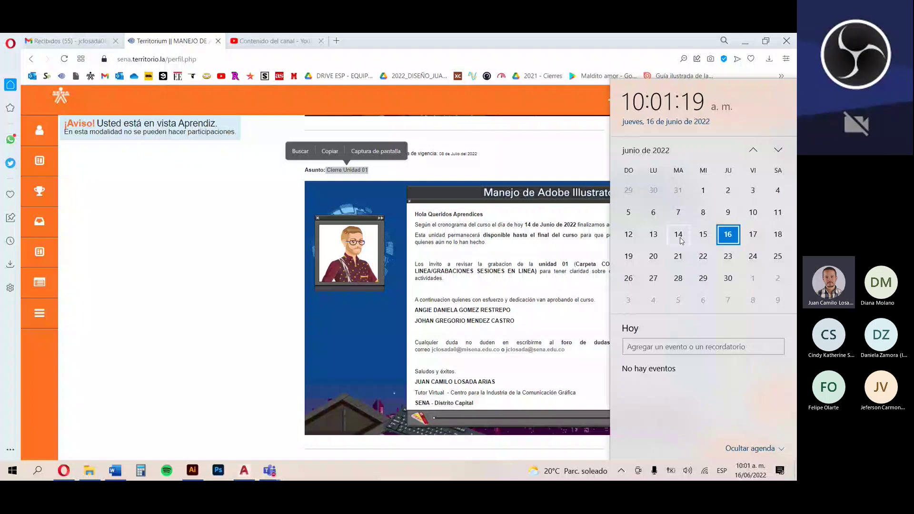
{"action": "left_click", "coordinate": [475, 285]}
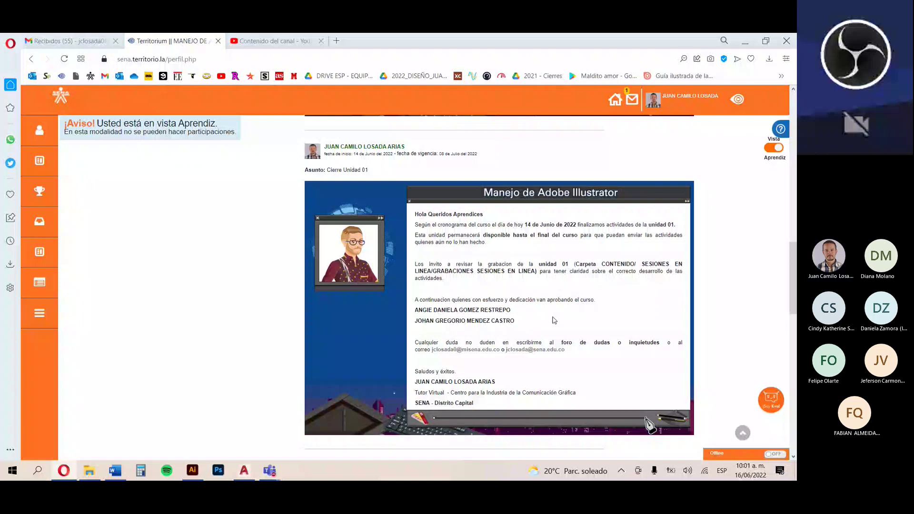
{"action": "scroll", "coordinate": [554, 320], "scroll_direction": "up", "scroll_amount": 5}
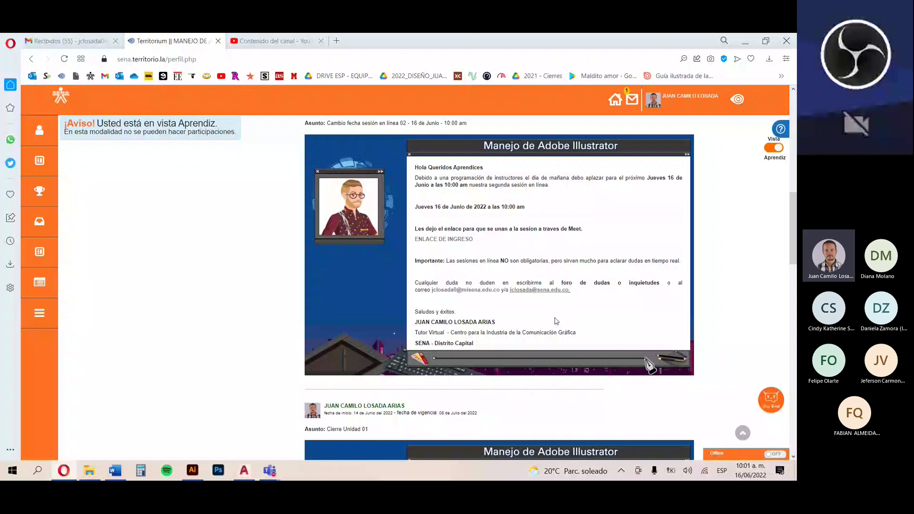
{"action": "scroll", "coordinate": [557, 321], "scroll_direction": "down", "scroll_amount": 5}
{"action": "left_click_drag", "start_coordinate": [415, 311], "coordinate": [522, 326]}
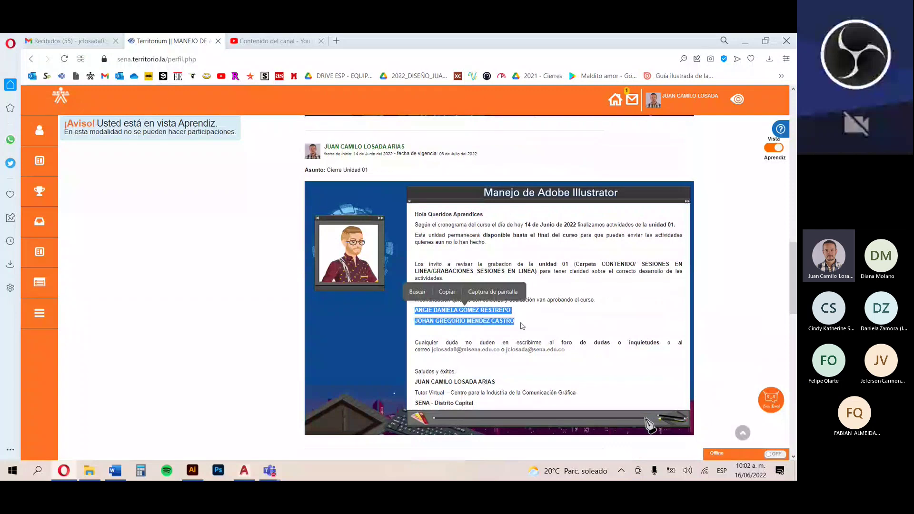
{"action": "left_click", "coordinate": [523, 326]}
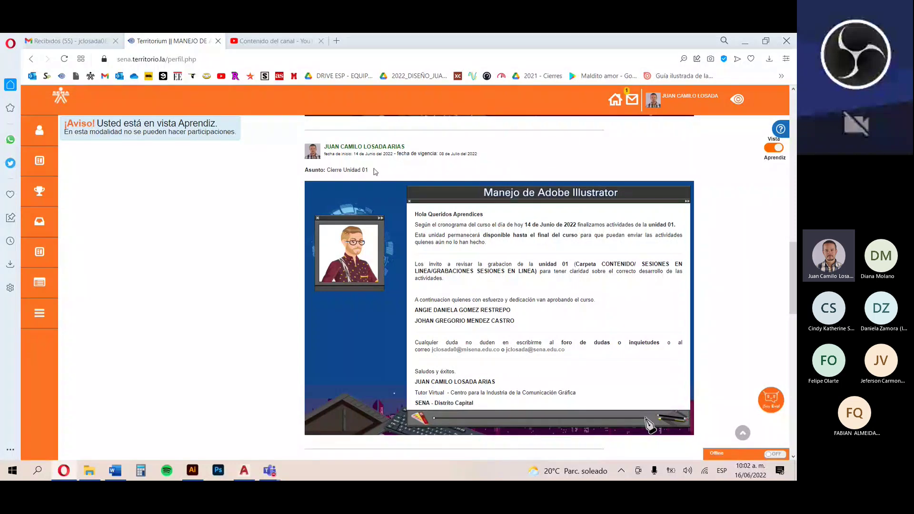
- Review the "Inicio de Actividades Unidad 02" announcement, highlighting its end date, learning outcome and proposed evidence activities
{"action": "scroll", "coordinate": [662, 351], "scroll_direction": "up", "scroll_amount": 3}
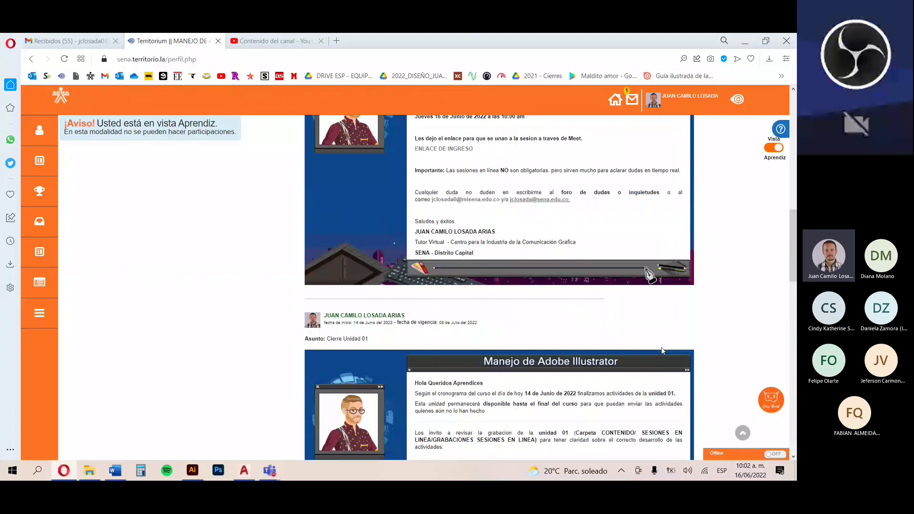
{"action": "scroll", "coordinate": [662, 350], "scroll_direction": "up", "scroll_amount": 3}
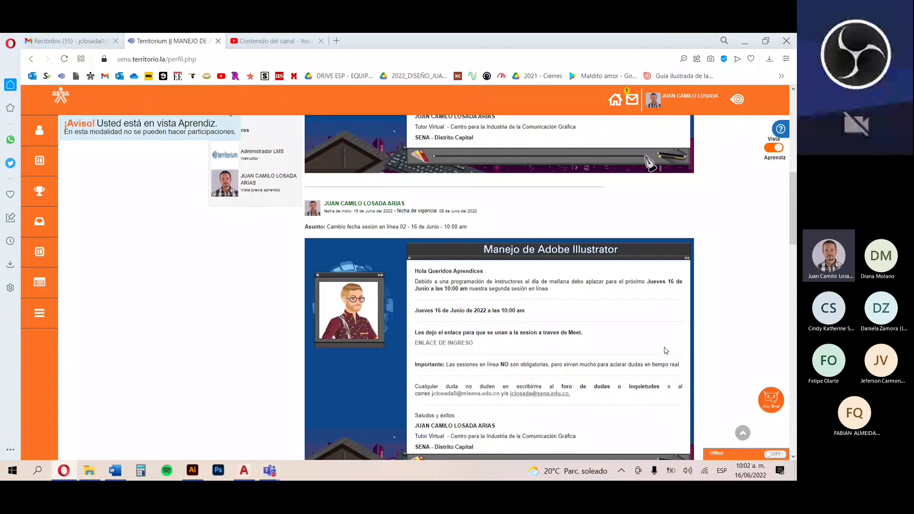
{"action": "scroll", "coordinate": [667, 351], "scroll_direction": "up", "scroll_amount": 5}
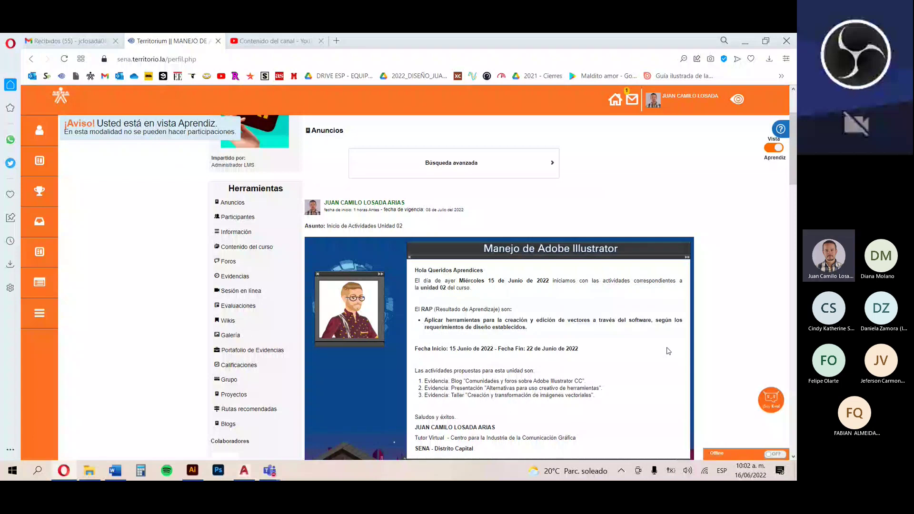
{"action": "left_click_drag", "start_coordinate": [580, 349], "coordinate": [527, 349]}
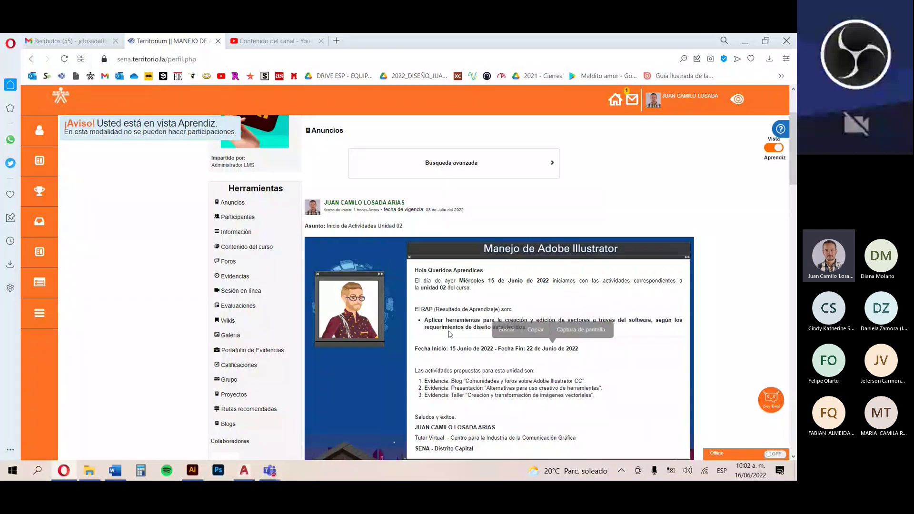
{"action": "left_click", "coordinate": [449, 335]}
{"action": "scroll", "coordinate": [449, 335], "scroll_direction": "down", "scroll_amount": 5}
{"action": "scroll", "coordinate": [544, 329], "scroll_direction": "up", "scroll_amount": 4}
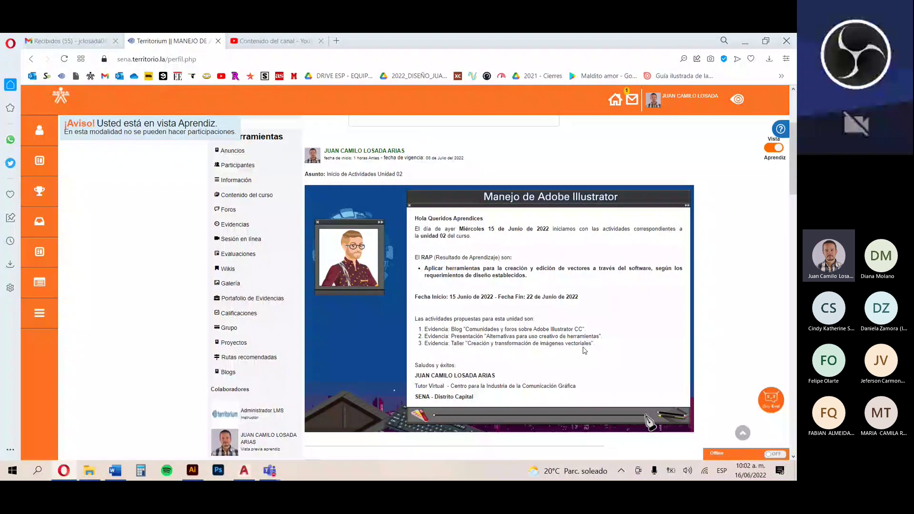
{"action": "left_click_drag", "start_coordinate": [425, 268], "coordinate": [503, 271]}
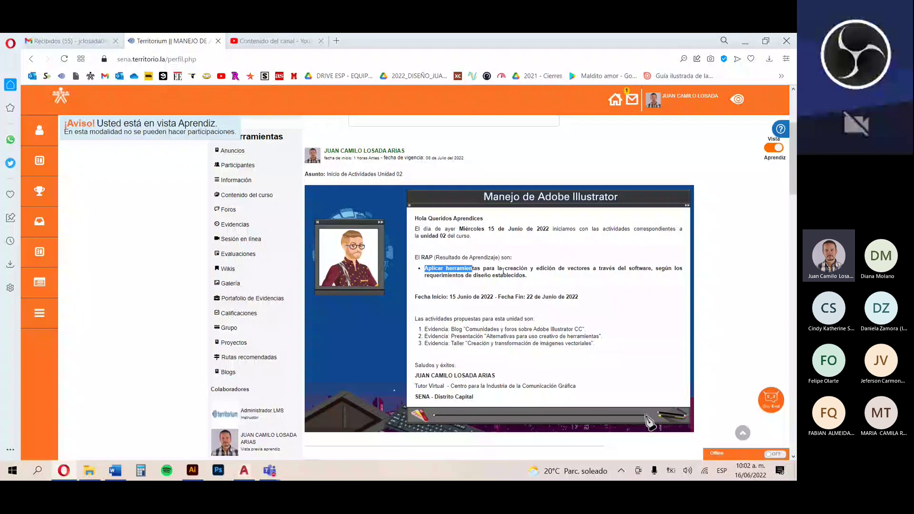
{"action": "left_click_drag", "start_coordinate": [503, 271], "coordinate": [593, 267]}
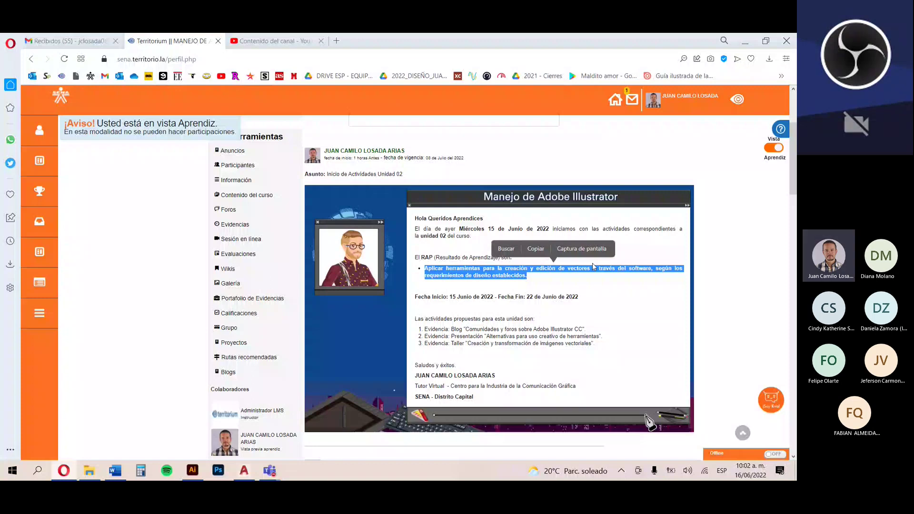
{"action": "left_click_drag", "start_coordinate": [451, 329], "coordinate": [596, 343]}
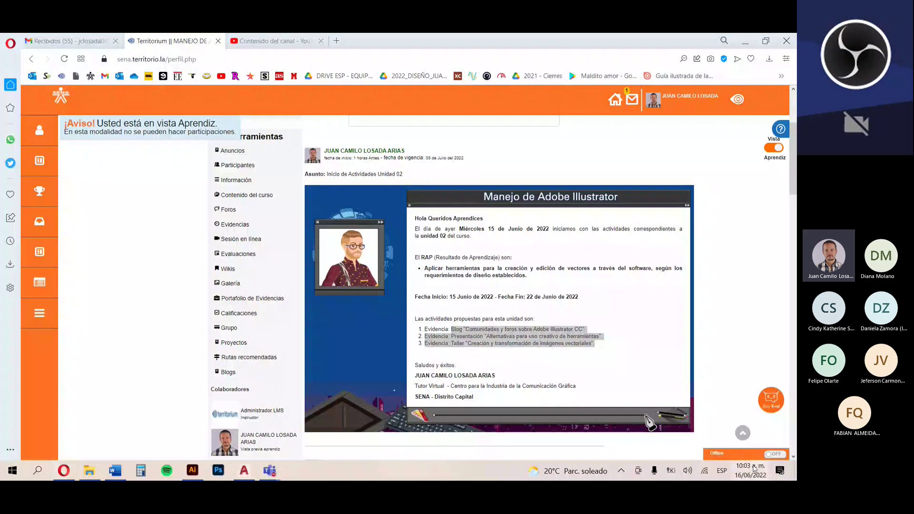
- Look up Wednesday 22 June 2022 in the system calendar and close it
{"action": "left_click", "coordinate": [754, 469]}
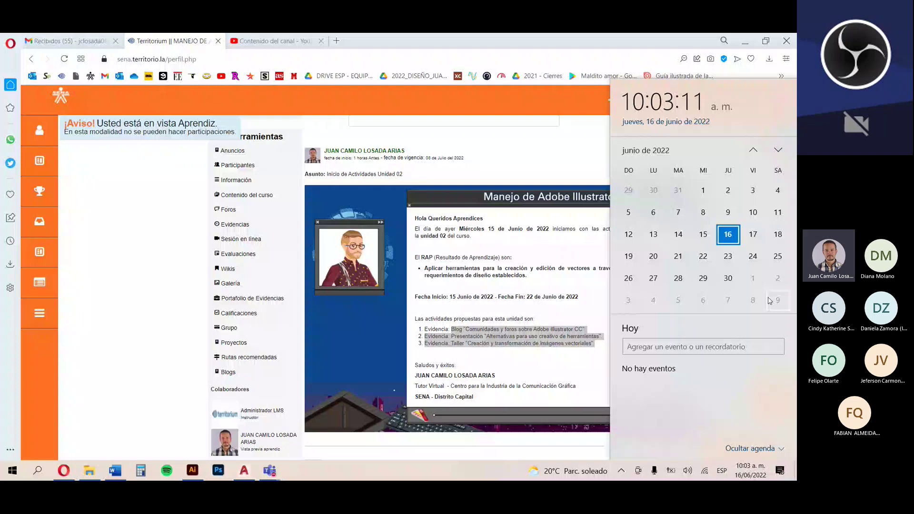
{"action": "left_click", "coordinate": [707, 260]}
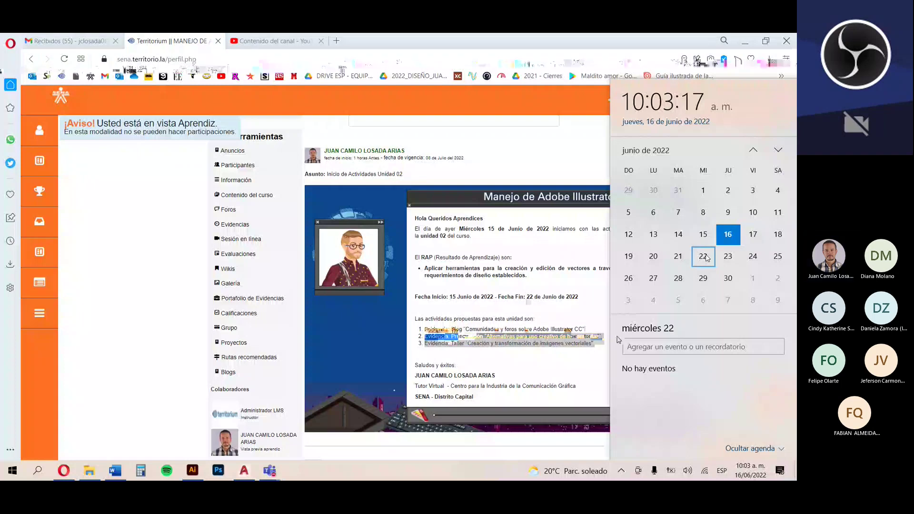
{"action": "left_click", "coordinate": [599, 349]}
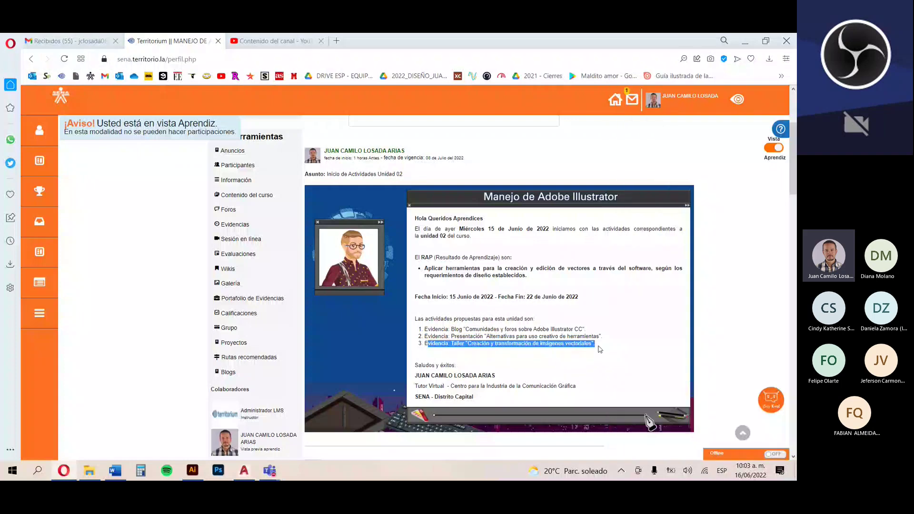
- Highlight the blog, presentation and workshop evidences listed in the Unit 02 announcement
{"action": "left_click_drag", "start_coordinate": [600, 349], "coordinate": [406, 325]}
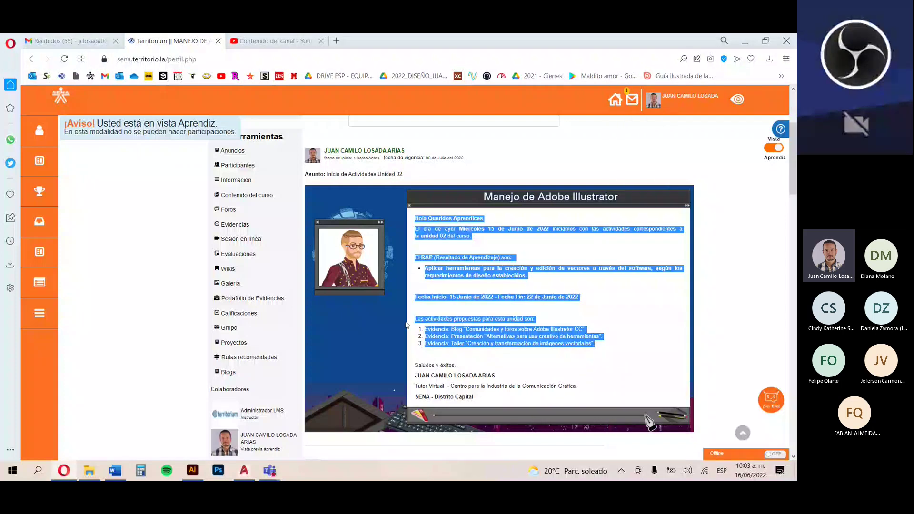
{"action": "scroll", "coordinate": [407, 325], "scroll_direction": "up", "scroll_amount": 1}
{"action": "left_click_drag", "start_coordinate": [424, 381], "coordinate": [611, 394]}
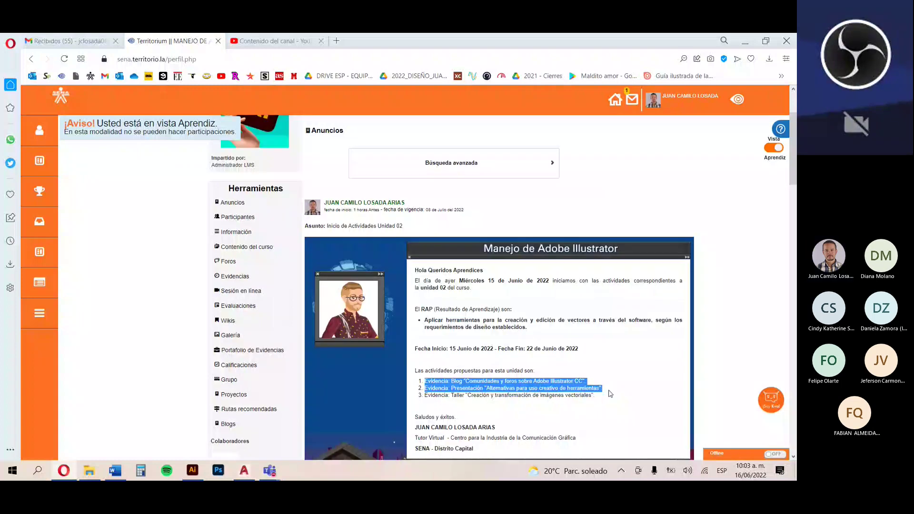
{"action": "left_click_drag", "start_coordinate": [444, 395], "coordinate": [623, 404]}
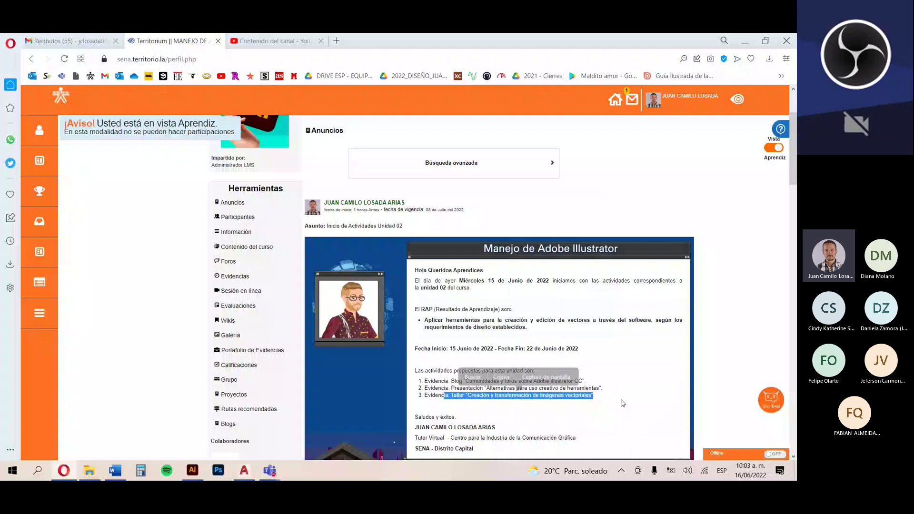
{"action": "left_click", "coordinate": [578, 393]}
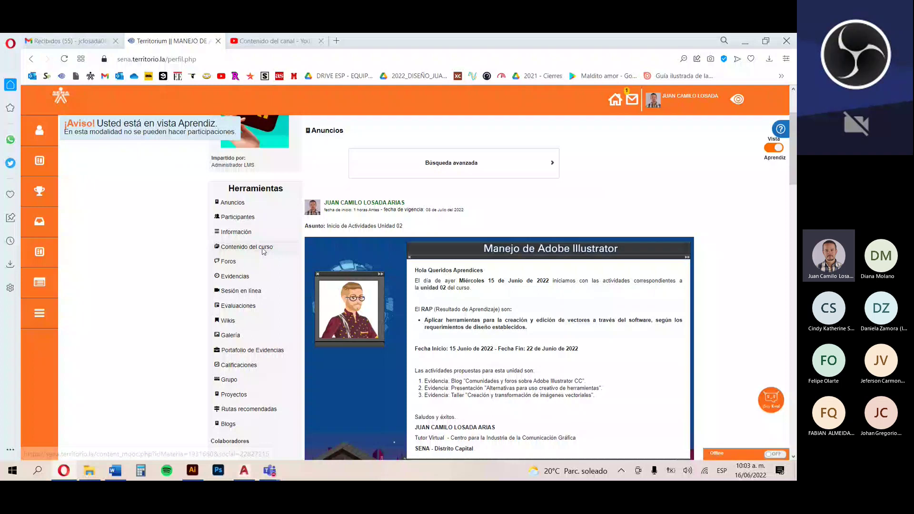
- Open the course content and display the "Materiales complementarios" page of Actividad 2
{"action": "left_click", "coordinate": [263, 247]}
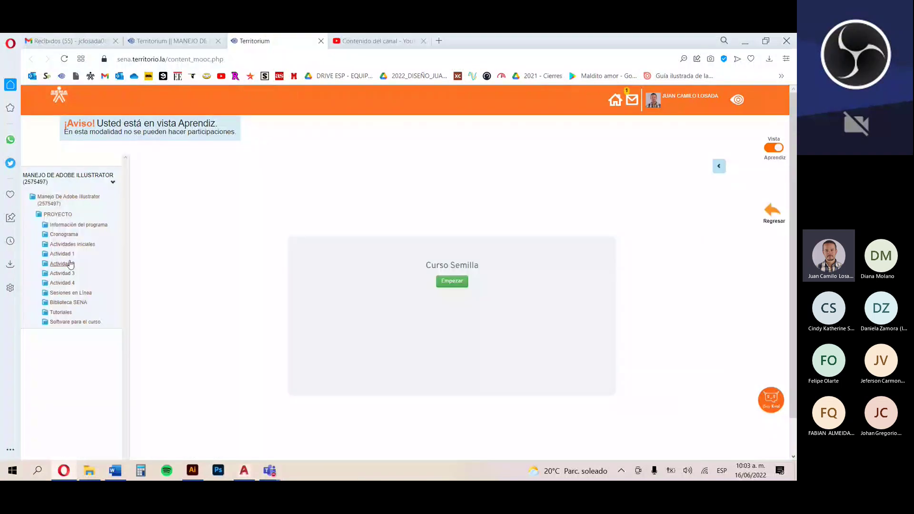
{"action": "left_click", "coordinate": [68, 263]}
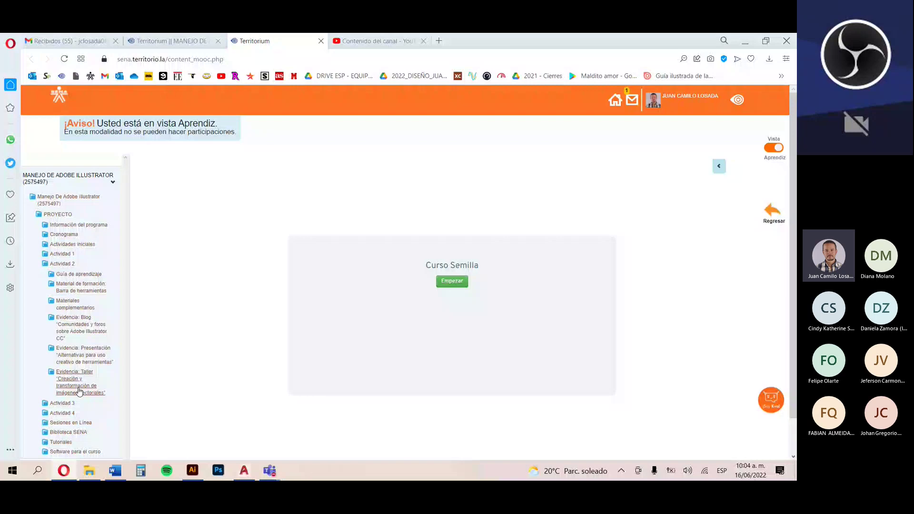
{"action": "left_click", "coordinate": [75, 304]}
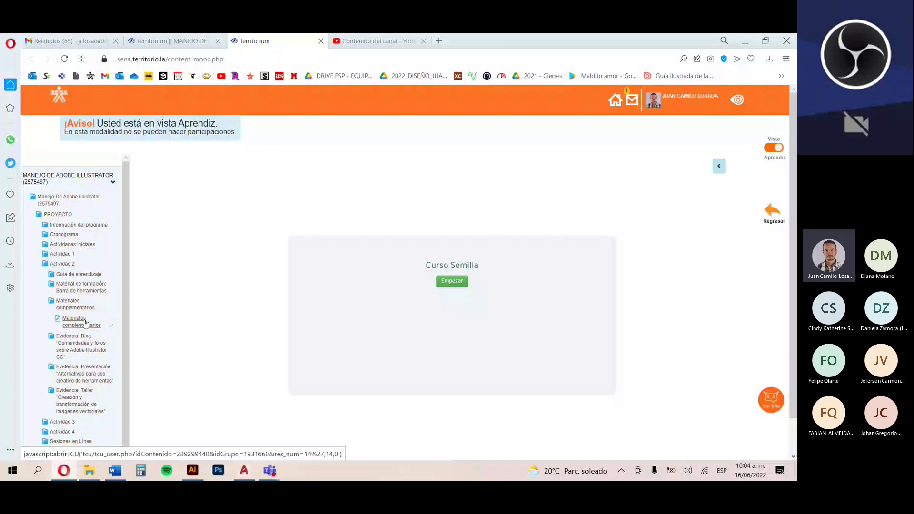
{"action": "left_click", "coordinate": [85, 324]}
- Open the downloadable version of "Material de formación: Barra de herramientas" from Actividad 2
{"action": "left_click", "coordinate": [83, 288]}
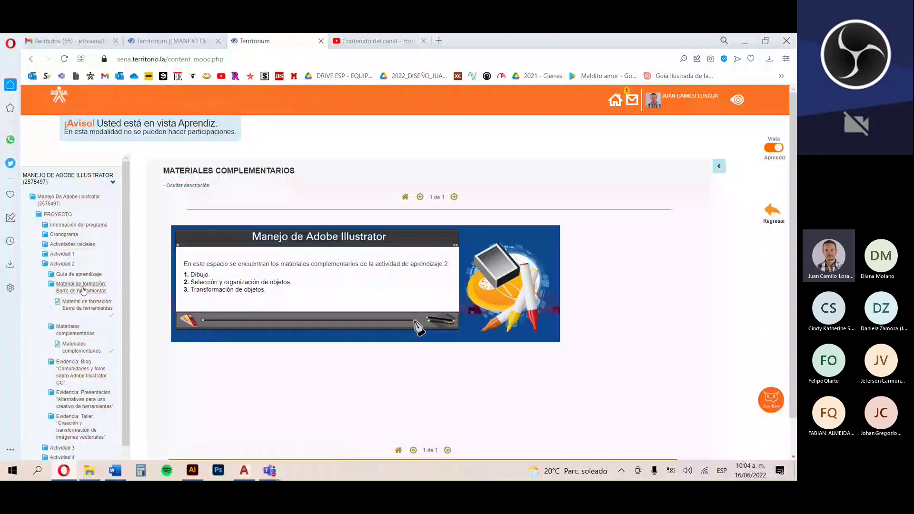
{"action": "left_click", "coordinate": [86, 305]}
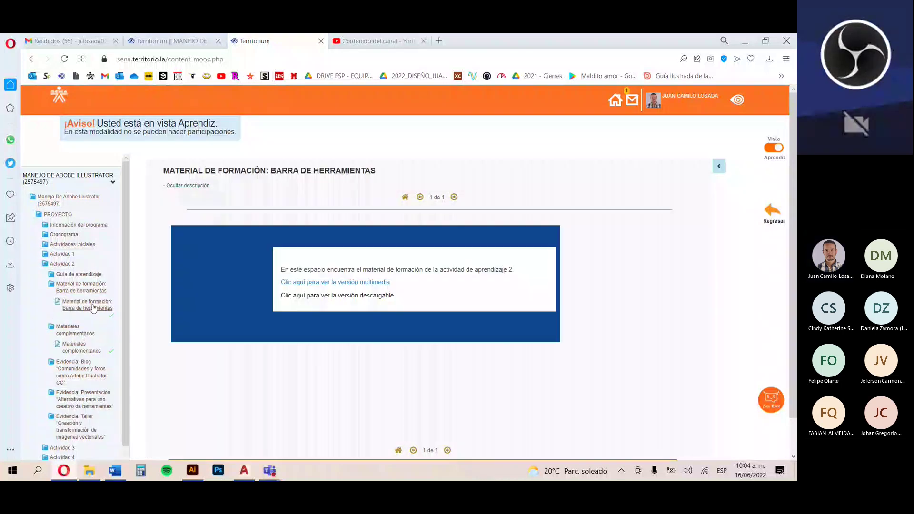
{"action": "left_click", "coordinate": [374, 297]}
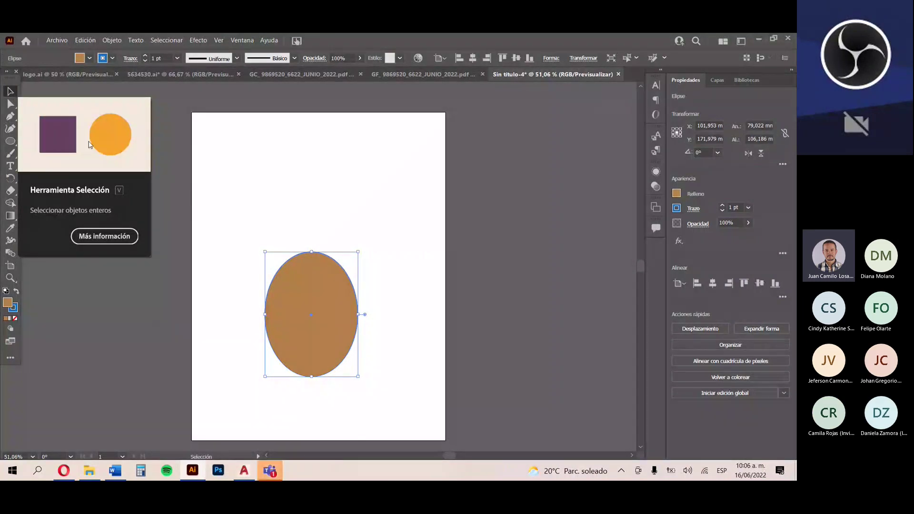
- Resize the brown ellipse to about 101.6 by 93.1 mm and move it to about X 66.7, Y 151 mm
{"action": "left_click_drag", "start_coordinate": [311, 314], "coordinate": [348, 202]}
{"action": "left_click_drag", "start_coordinate": [395, 202], "coordinate": [431, 202]}
{"action": "mouse_move", "coordinate": [430, 264]}
{"action": "left_mouse_down"}
{"action": "mouse_move", "coordinate": [540, 366]}
{"action": "mouse_move", "coordinate": [421, 249]}
{"action": "left_mouse_up"}
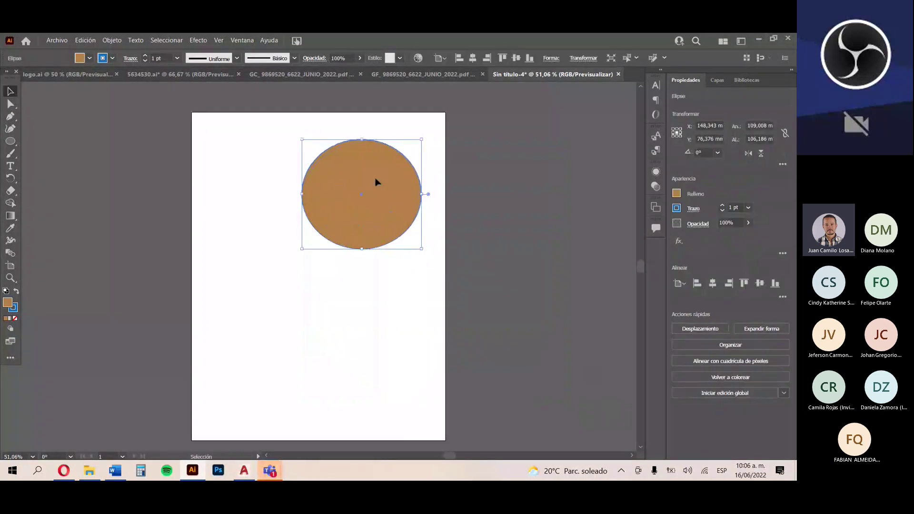
{"action": "left_click_drag", "start_coordinate": [376, 182], "coordinate": [284, 277]}
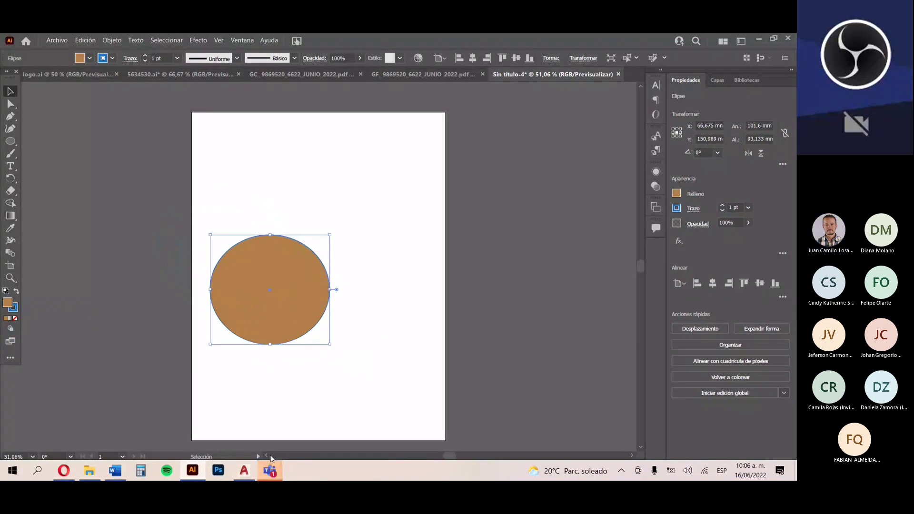
- Switch to the Teams meeting and read the latest messages in its chat
{"action": "left_click", "coordinate": [270, 471]}
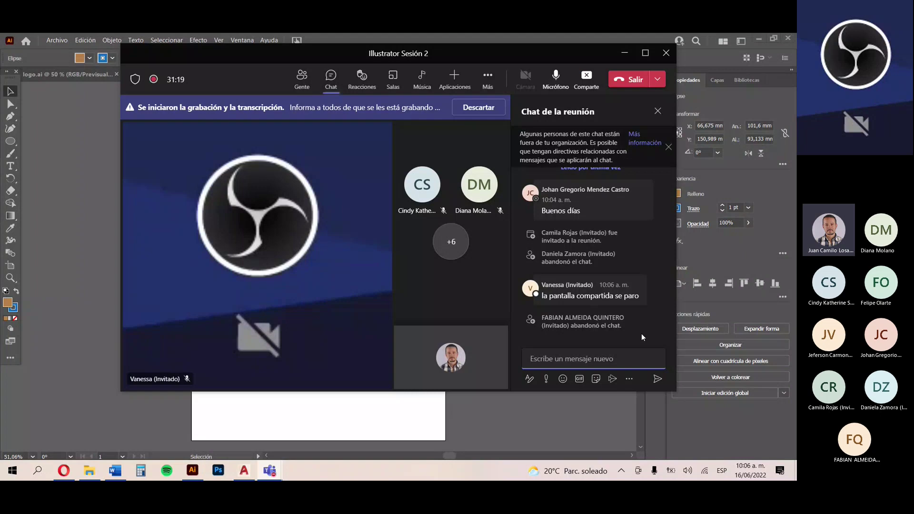
{"action": "mouse_move", "coordinate": [635, 291]}
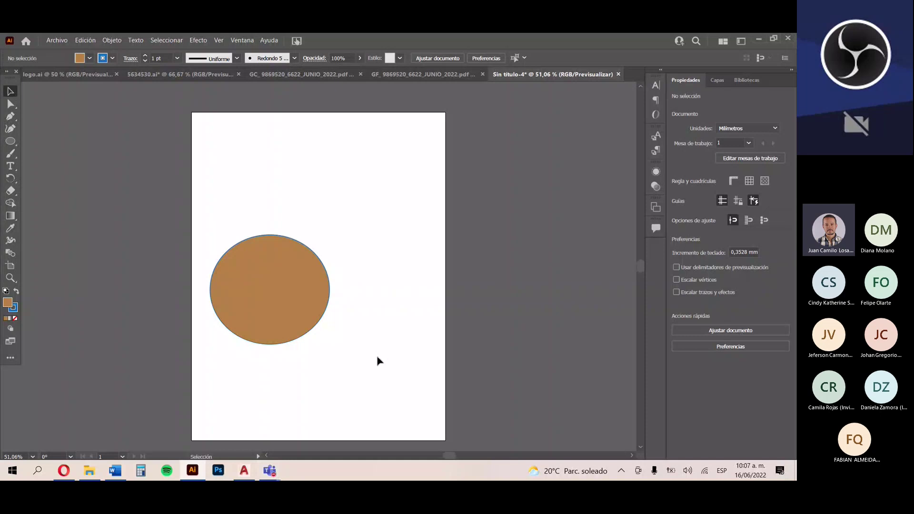
- Move the whole ellipse to the artboard's upper left, at about X 62, Y 69.5 mm
{"action": "left_click_drag", "start_coordinate": [314, 327], "coordinate": [350, 230]}
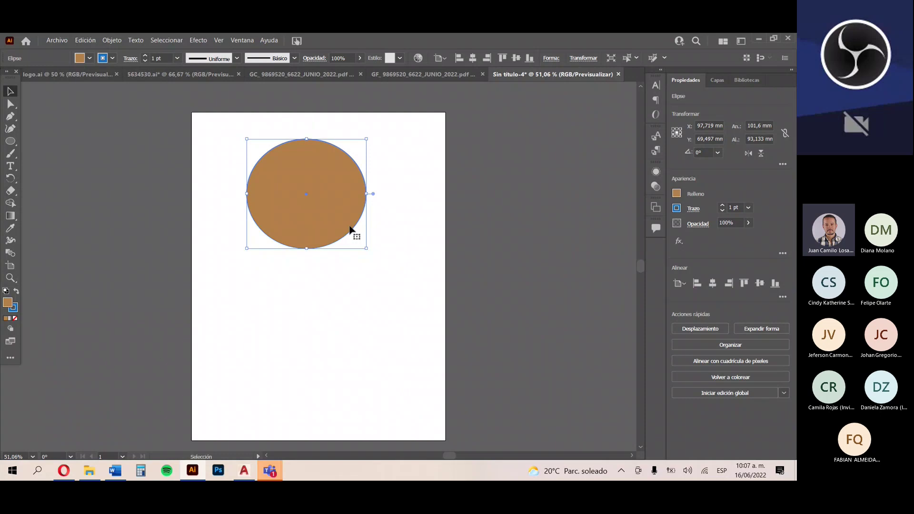
{"action": "left_click_drag", "start_coordinate": [351, 230], "coordinate": [308, 230]}
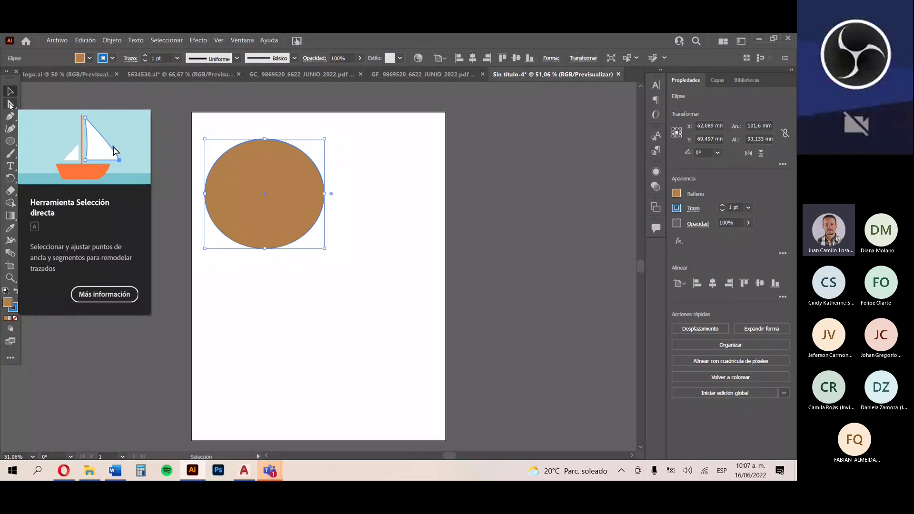
- Distort the ellipse into an irregular curved shape with Direct Selection, and move the whole shape to about X 87, Y 141 mm
{"action": "left_click", "coordinate": [10, 104]}
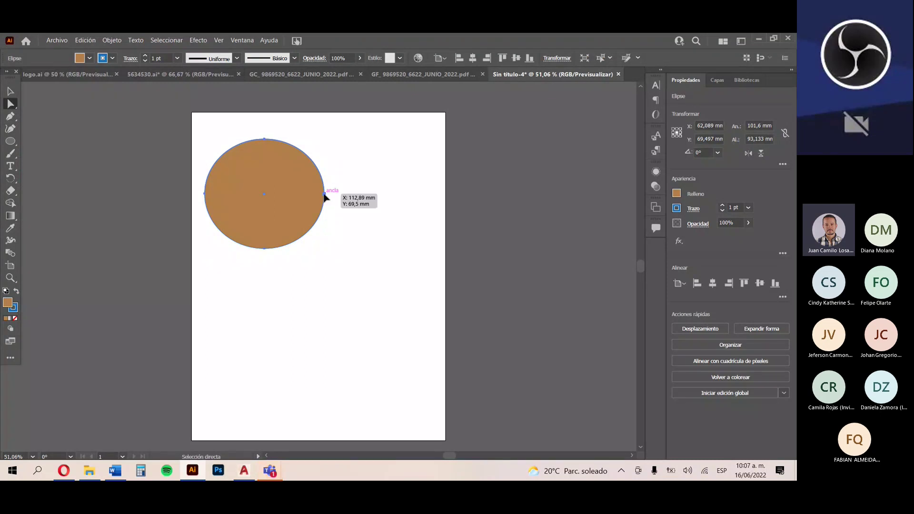
{"action": "left_click_drag", "start_coordinate": [325, 195], "coordinate": [435, 202]}
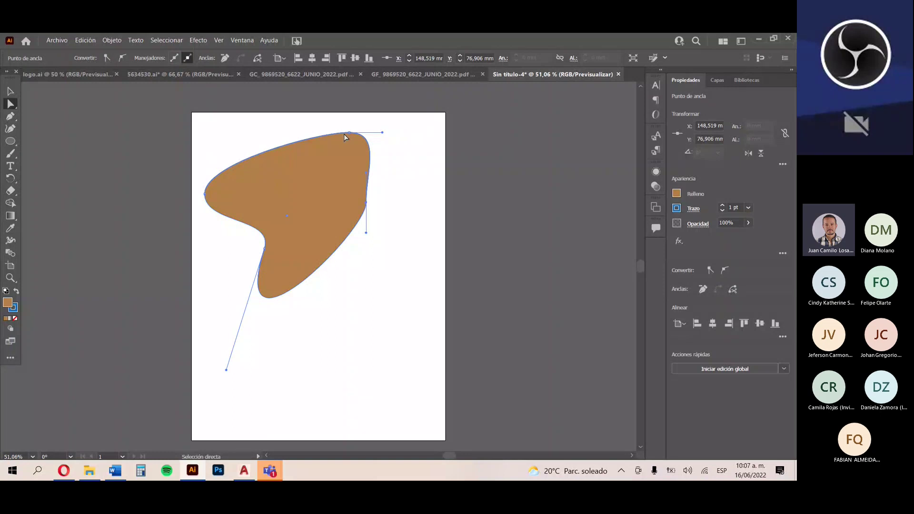
{"action": "key", "text": "v"}
{"action": "left_click_drag", "start_coordinate": [343, 216], "coordinate": [348, 278]}
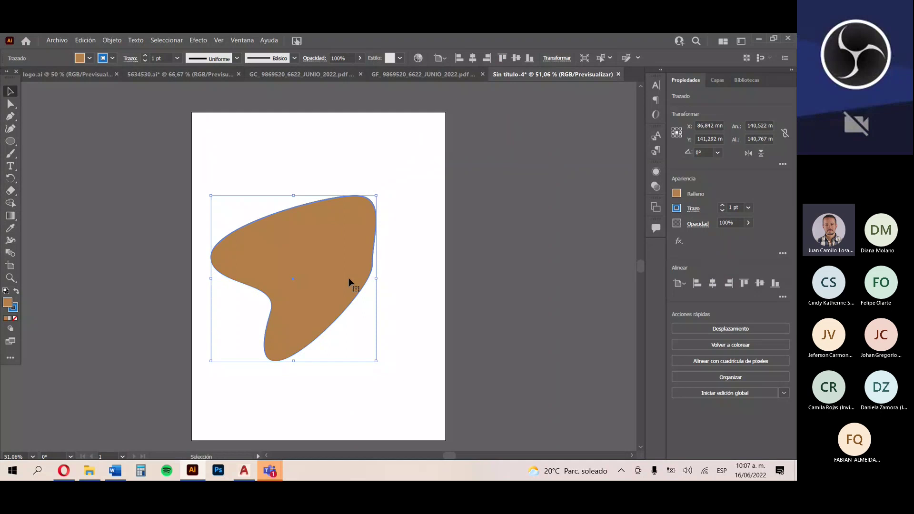
- Pull the curved shape's upper anchor upward with Direct Selection, bend its right side inward to form a pointed tip, and deselect it
{"action": "key", "text": "a"}
{"action": "left_click", "coordinate": [356, 195]}
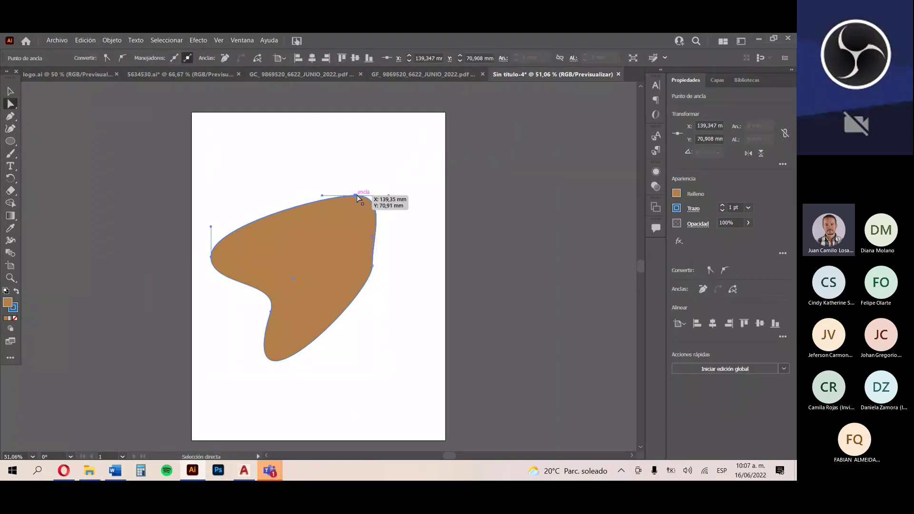
{"action": "left_click_drag", "start_coordinate": [357, 195], "coordinate": [354, 152]}
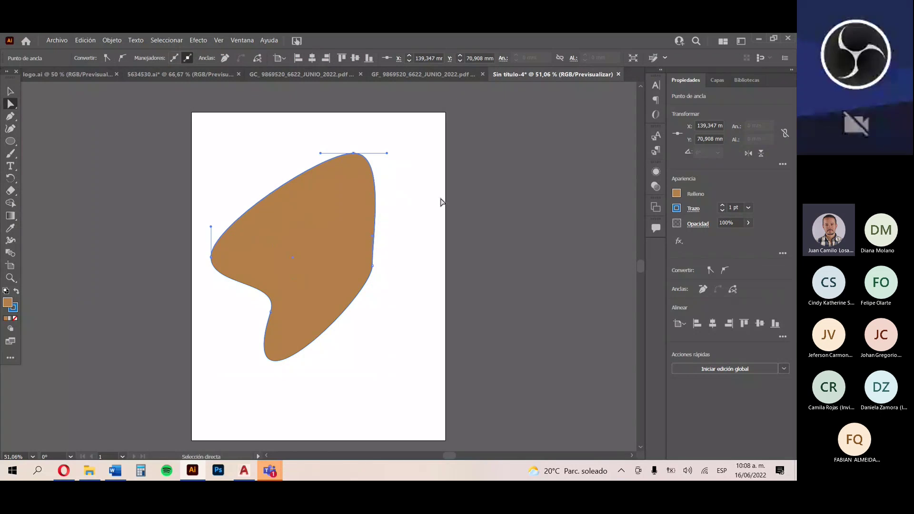
{"action": "key", "text": "ctrl+z"}
{"action": "key", "text": "v"}
{"action": "left_click", "coordinate": [222, 157]}
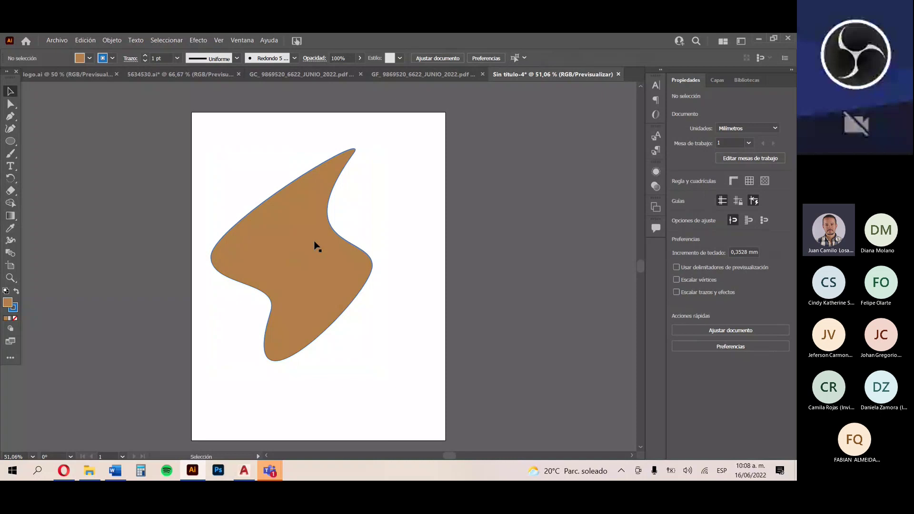
- Enlarge the artboard to about 243.3 by 434.3 mm with the Artboard tool
{"action": "key", "text": "shift+o"}
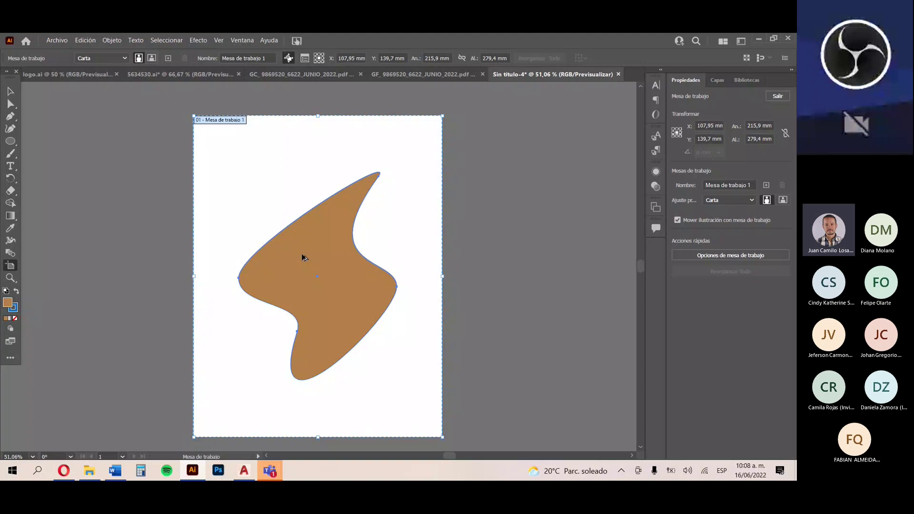
{"action": "scroll", "coordinate": [301, 253], "scroll_direction": "down", "scroll_amount": 3}
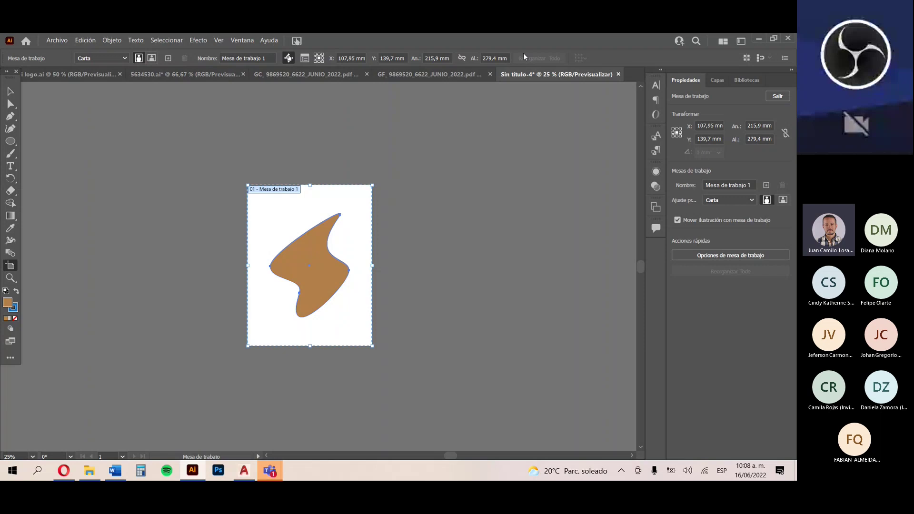
{"action": "left_click", "coordinate": [151, 59]}
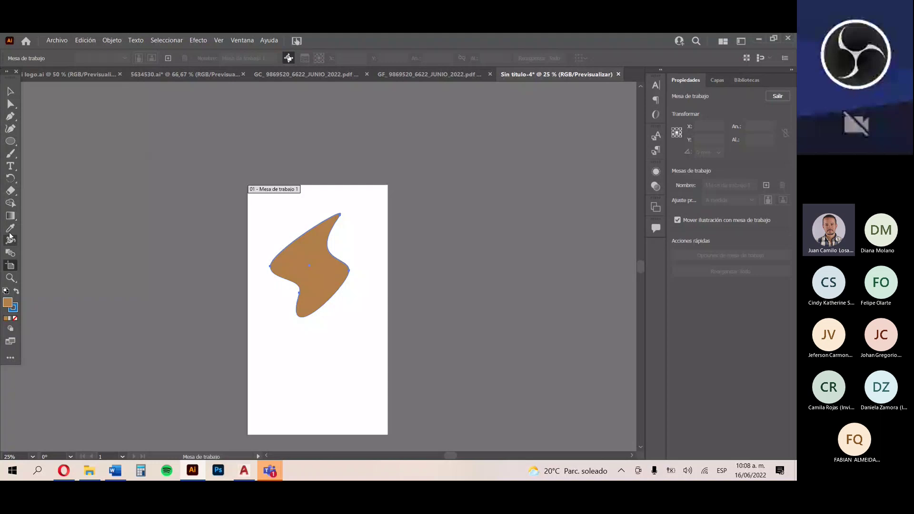
- Draw a second artboard about 209 by 173.7 mm beside the first one, and delete it
{"action": "left_click", "coordinate": [500, 256]}
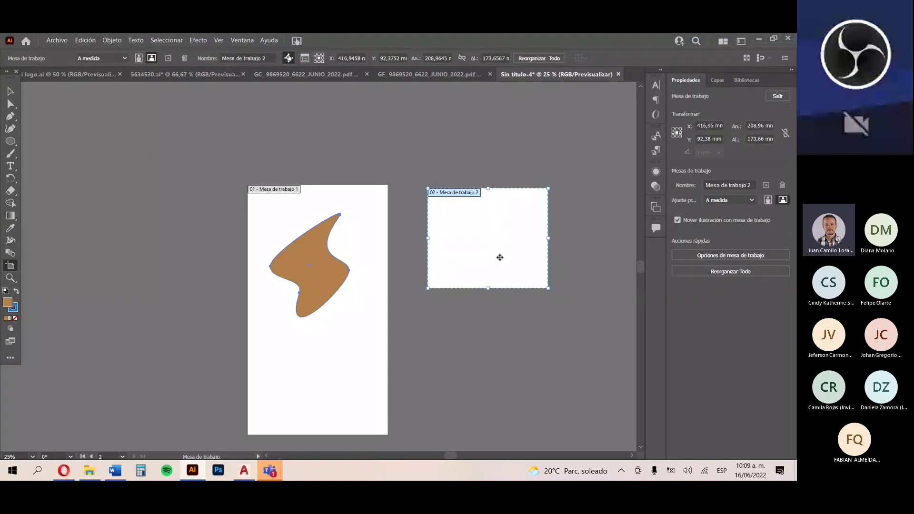
{"action": "key", "text": "Delete"}
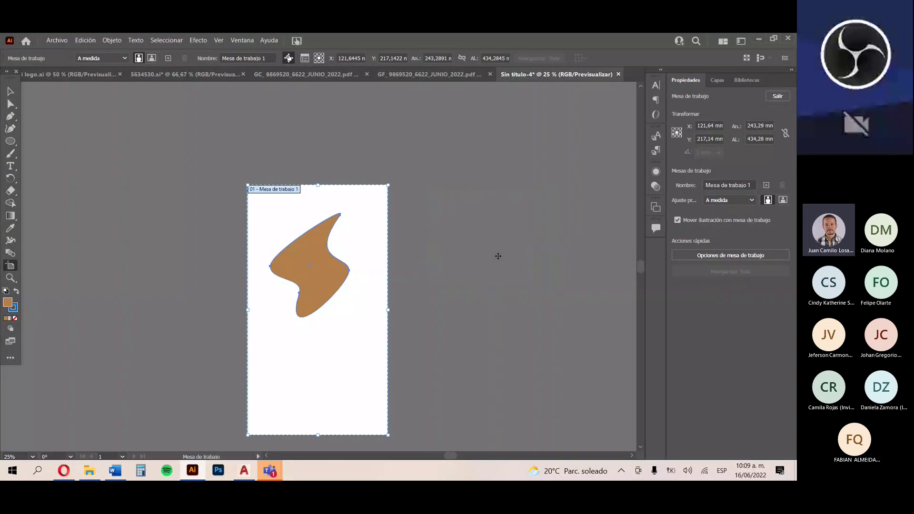
- Shorten the first artboard to about 262.8 mm high and add three artboards of the same size in a row beside it
{"action": "key", "text": "ctrl+z"}
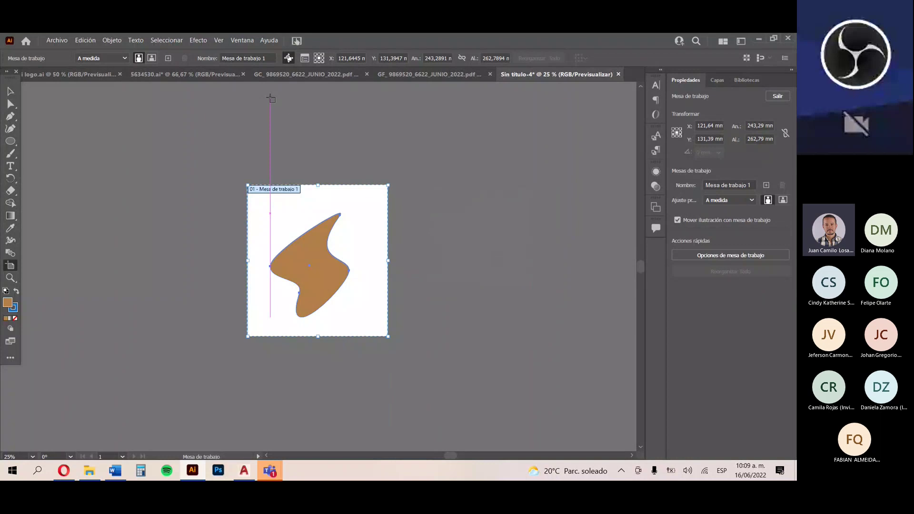
{"action": "left_click", "coordinate": [167, 57]}
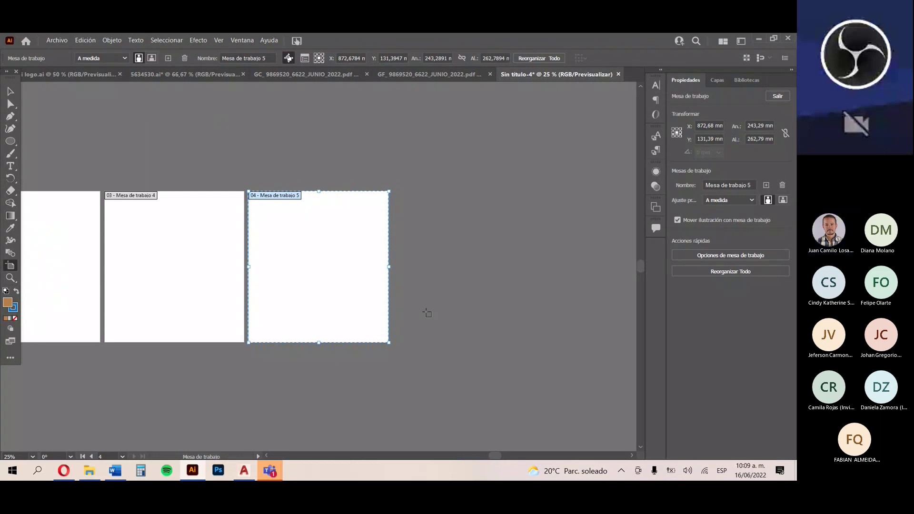
{"action": "key", "text": "ctrl+minus"}
{"action": "key", "text": "ctrl+minus"}
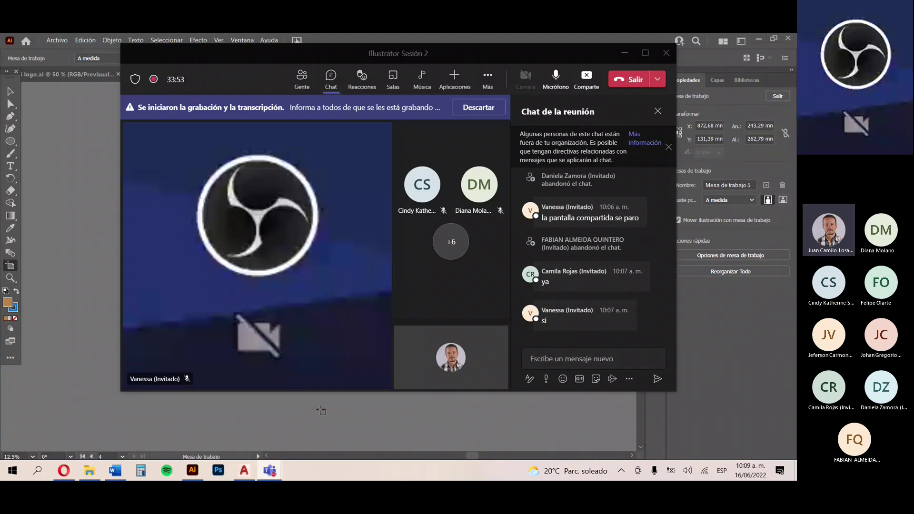
{"action": "left_click", "coordinate": [321, 411]}
{"action": "key", "text": "v"}
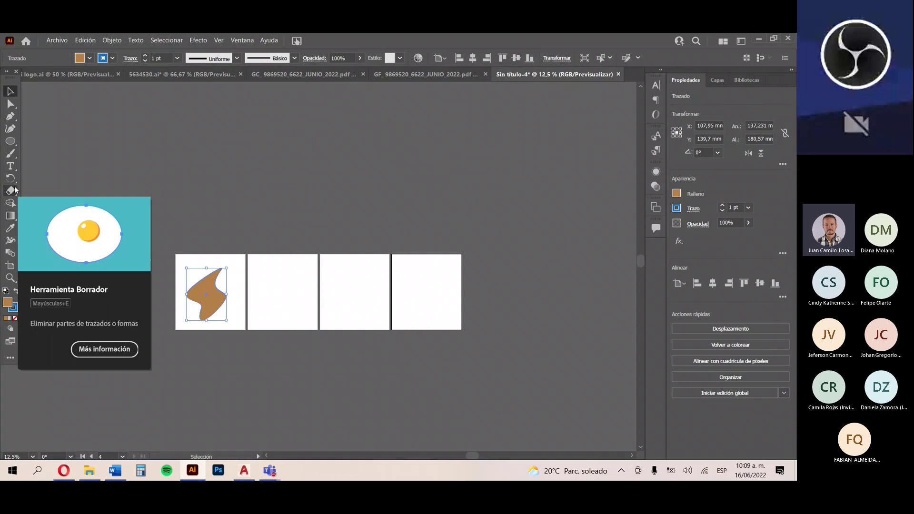
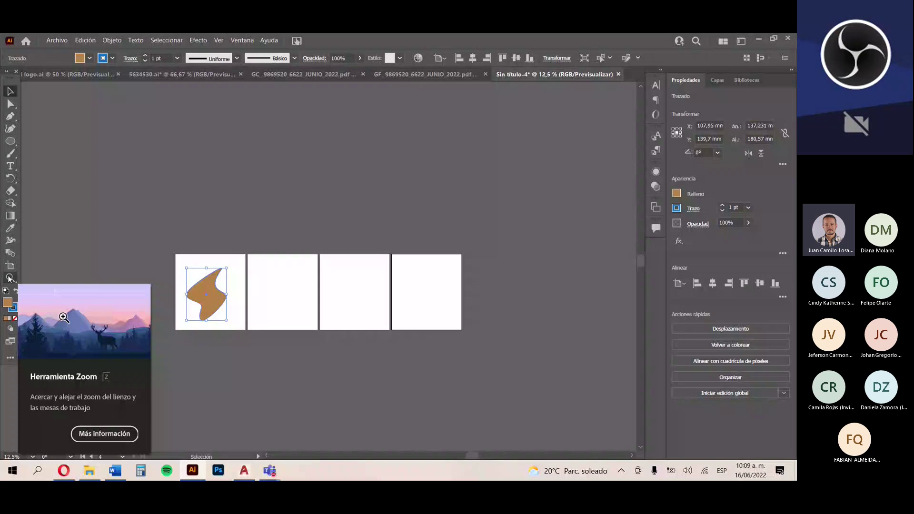
- Switch to the browser, open the course blog evidence "Comunidades y foros sobre Adobe Illustrator CC", and change to the Aprendiz view
{"action": "key", "text": "alt+Tab"}
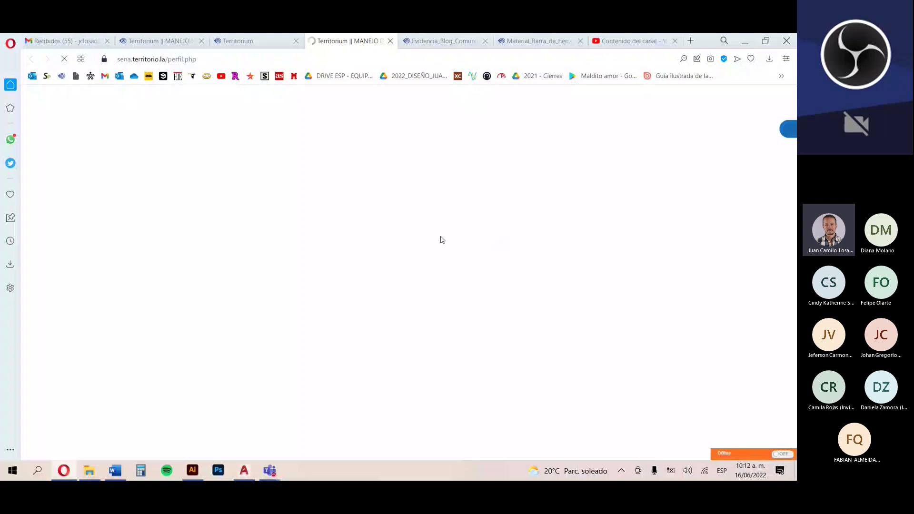
{"action": "scroll", "coordinate": [277, 344], "scroll_direction": "down", "scroll_amount": 3}
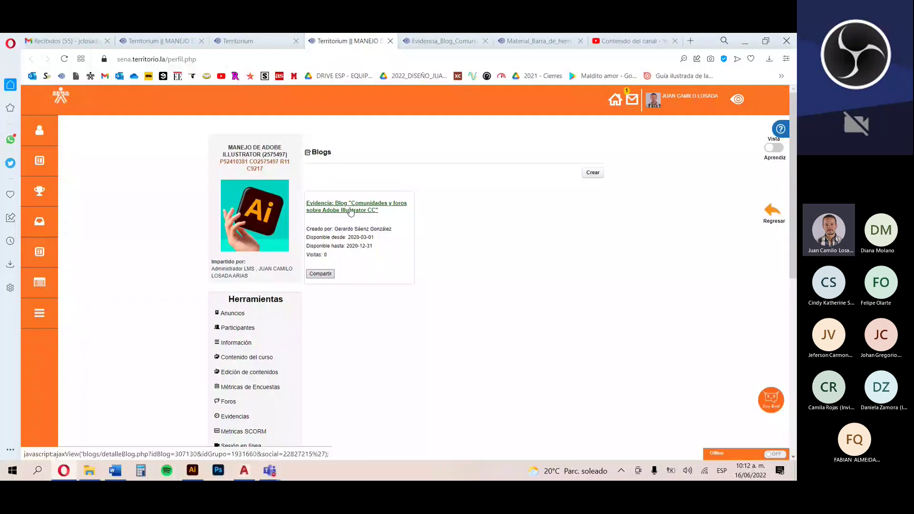
{"action": "left_click", "coordinate": [351, 206]}
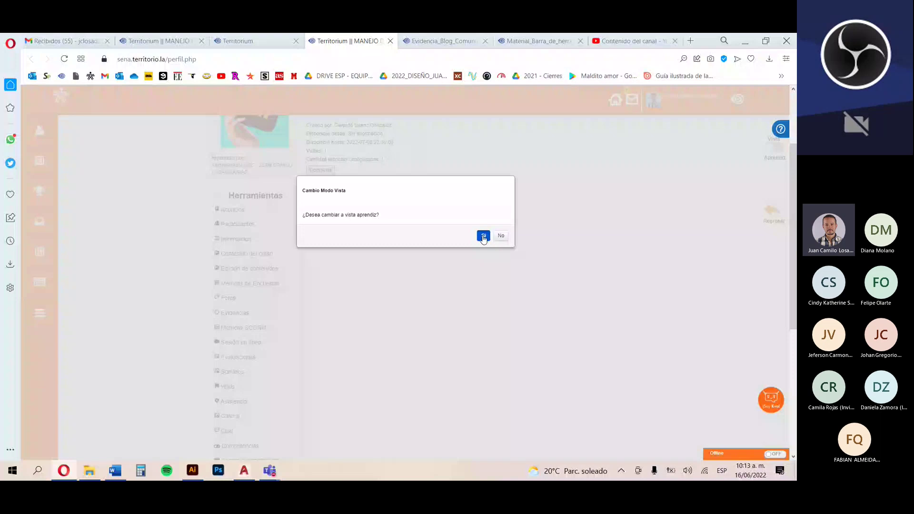
{"action": "left_click", "coordinate": [483, 236]}
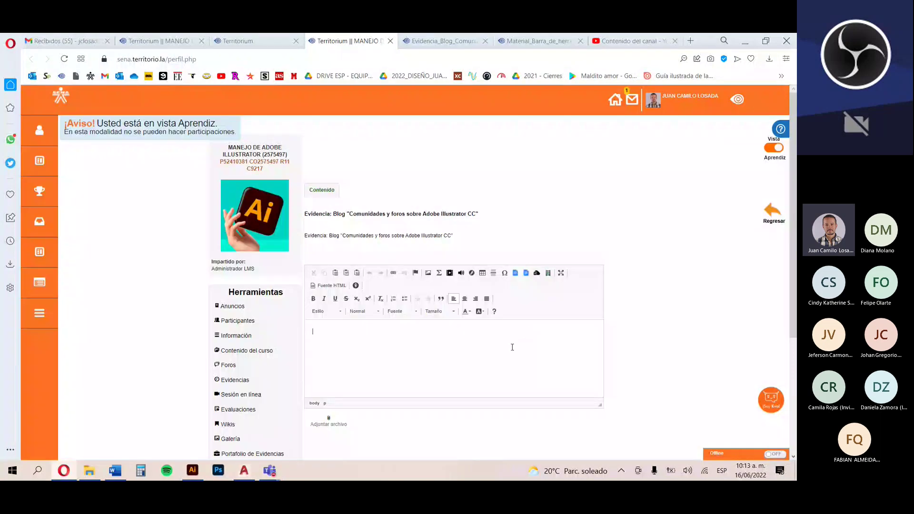
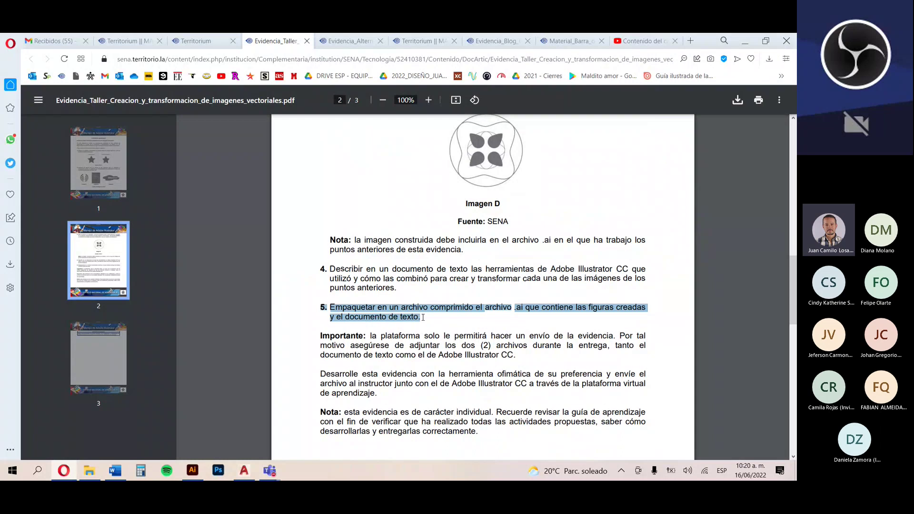
- Review the vector image workshop PDF's instruction 5 on packaging the files and its first exercise on rounding a star's points
{"action": "left_click_drag", "start_coordinate": [423, 318], "coordinate": [462, 307]}
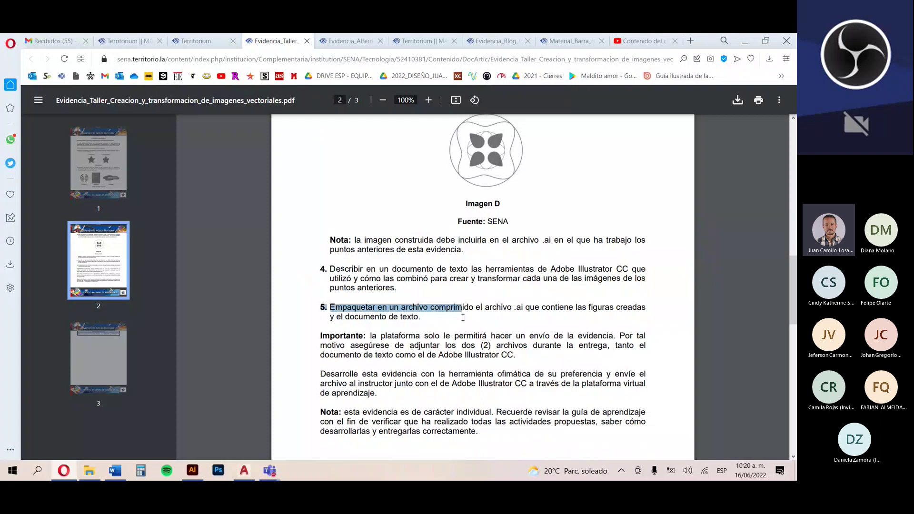
{"action": "left_click", "coordinate": [513, 307]}
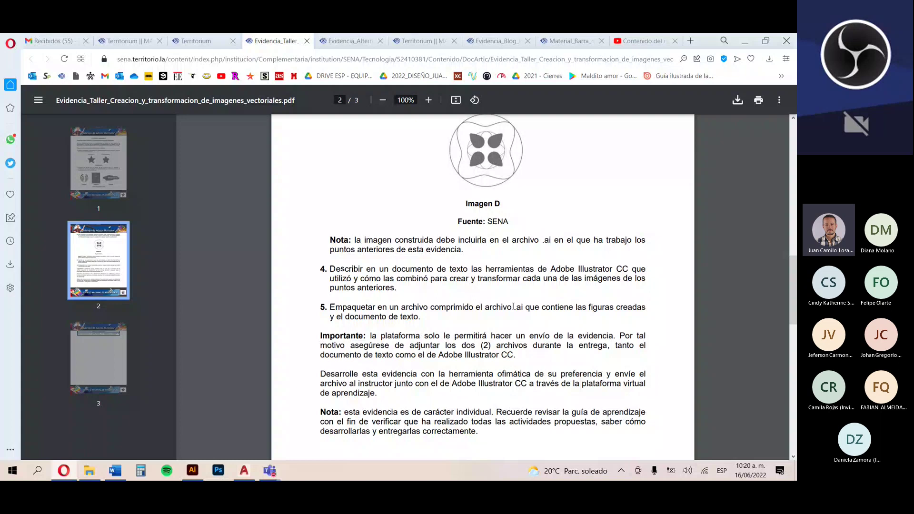
{"action": "scroll", "coordinate": [368, 384], "scroll_direction": "up", "scroll_amount": 10}
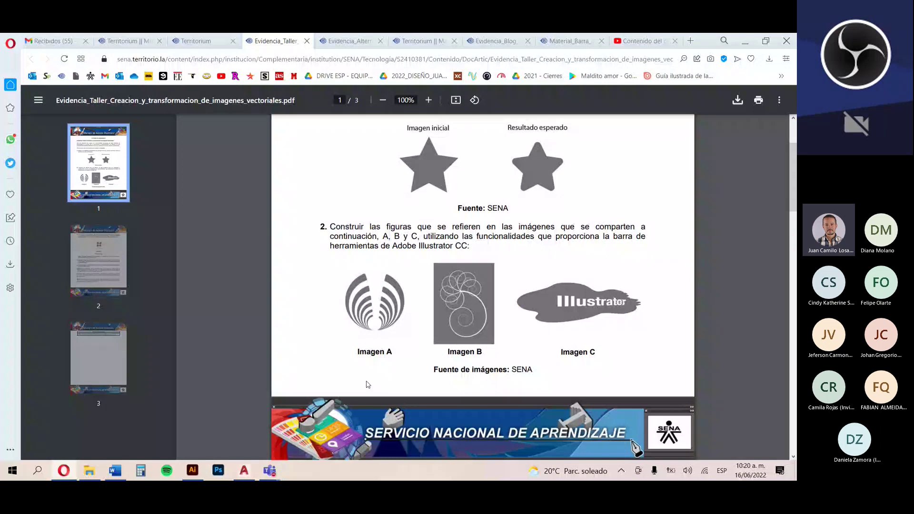
{"action": "scroll", "coordinate": [368, 384], "scroll_direction": "up", "scroll_amount": 3}
{"action": "left_click_drag", "start_coordinate": [330, 246], "coordinate": [448, 254]}
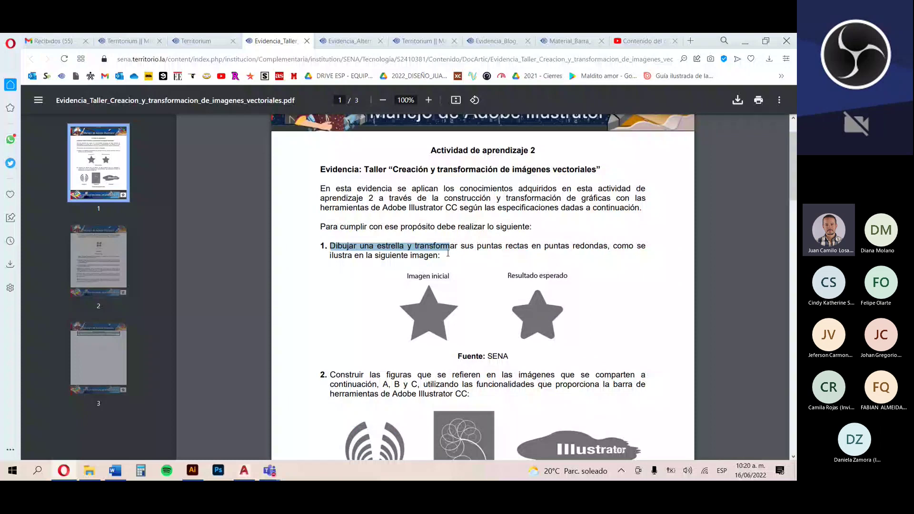
{"action": "scroll", "coordinate": [328, 256], "scroll_direction": "up", "scroll_amount": 1}
{"action": "scroll", "coordinate": [561, 276], "scroll_direction": "up", "scroll_amount": 3}
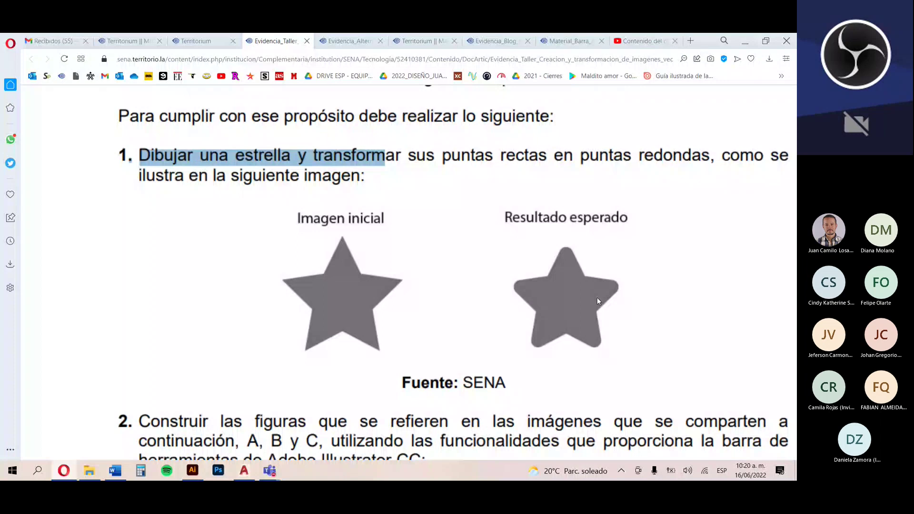
- Switch back to Illustrator and draw a five-pointed star about 89.9 by 85.8 mm on the first artboard
{"action": "key", "text": "alt+Tab"}
{"action": "left_click", "coordinate": [398, 394]}
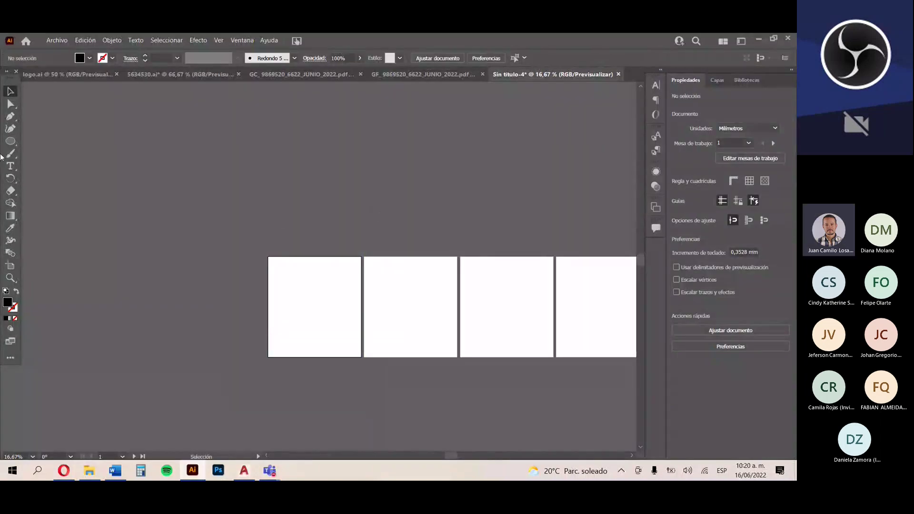
{"action": "left_click", "coordinate": [16, 144]}
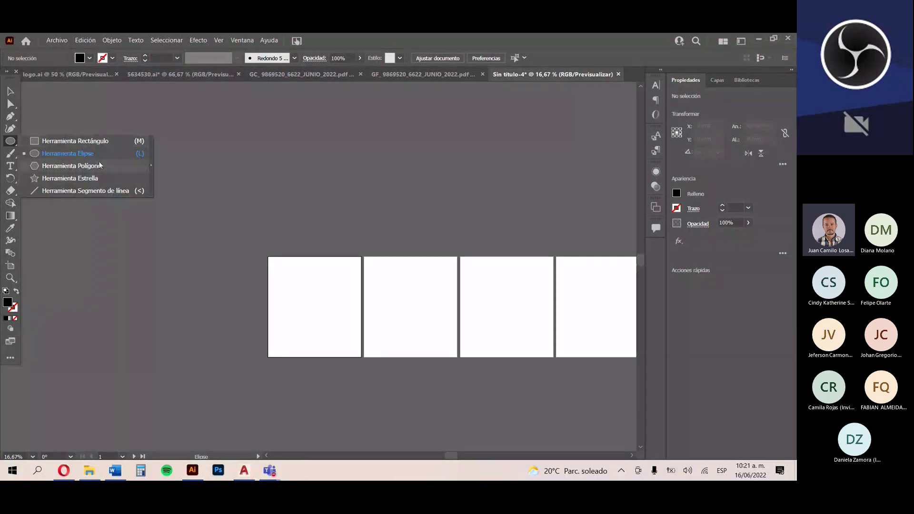
{"action": "left_click", "coordinate": [101, 178]}
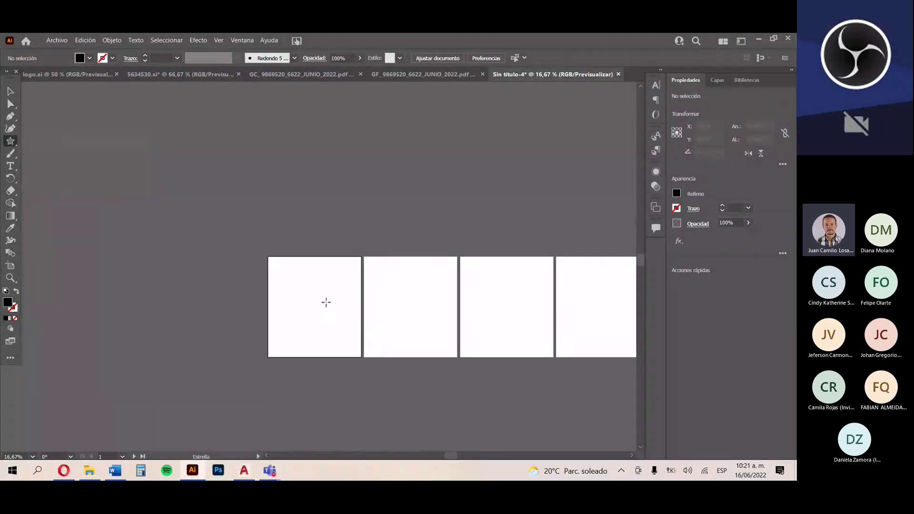
{"action": "scroll", "coordinate": [327, 317], "scroll_direction": "up", "scroll_amount": 2}
{"action": "scroll", "coordinate": [326, 317], "scroll_direction": "down", "scroll_amount": 1}
{"action": "scroll", "coordinate": [341, 319], "scroll_direction": "up", "scroll_amount": 3}
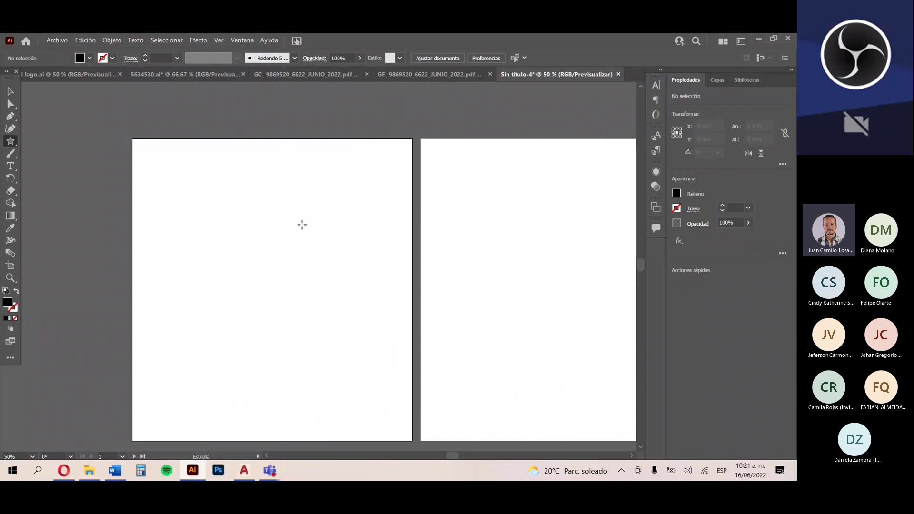
{"action": "left_click_drag", "start_coordinate": [230, 218], "coordinate": [261, 263]}
- Change the star's fill colour to blue
{"action": "left_click", "coordinate": [89, 58]}
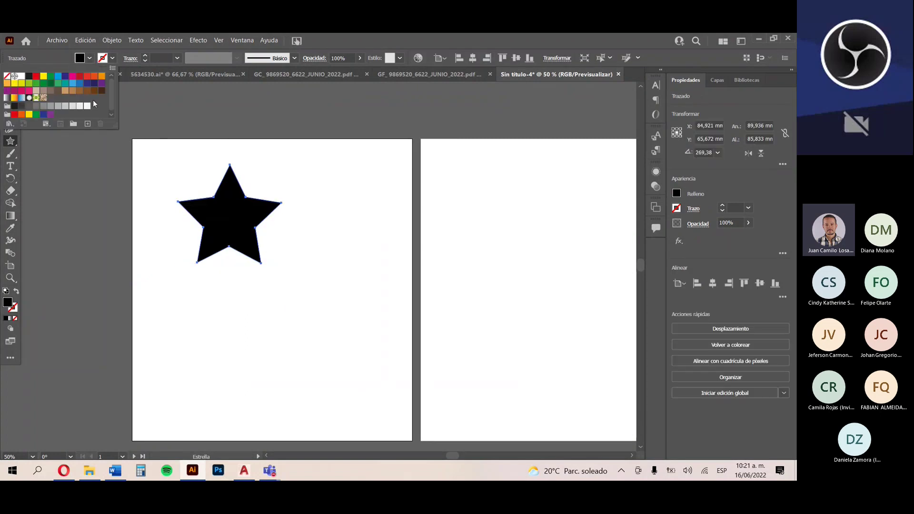
{"action": "left_click", "coordinate": [72, 83]}
{"action": "left_click", "coordinate": [78, 211]}
- Move the blue star to about X 102.6, Y 85.8 mm on the first artboard
{"action": "left_click", "coordinate": [11, 91]}
{"action": "left_click_drag", "start_coordinate": [236, 221], "coordinate": [249, 238]}
{"action": "key", "text": "ctrl+1"}
{"action": "key", "text": "ctrl+minus"}
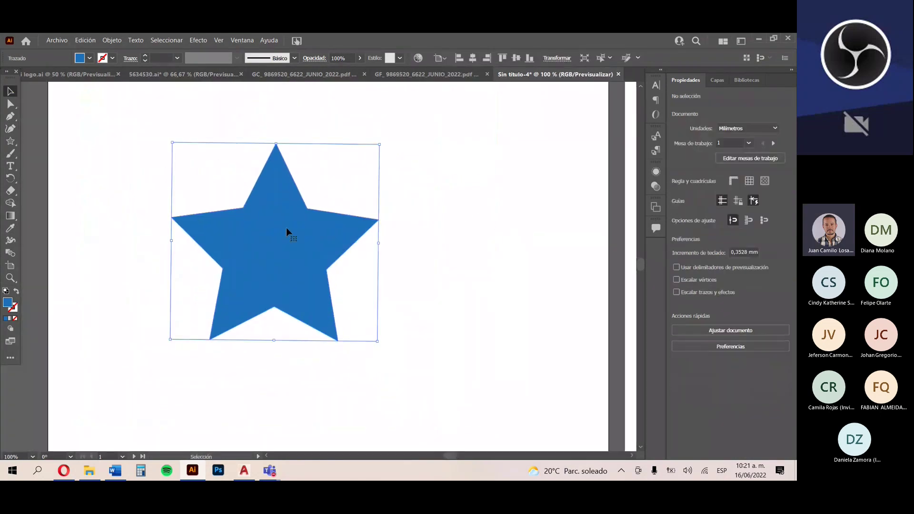
{"action": "left_click_drag", "start_coordinate": [286, 228], "coordinate": [295, 234]}
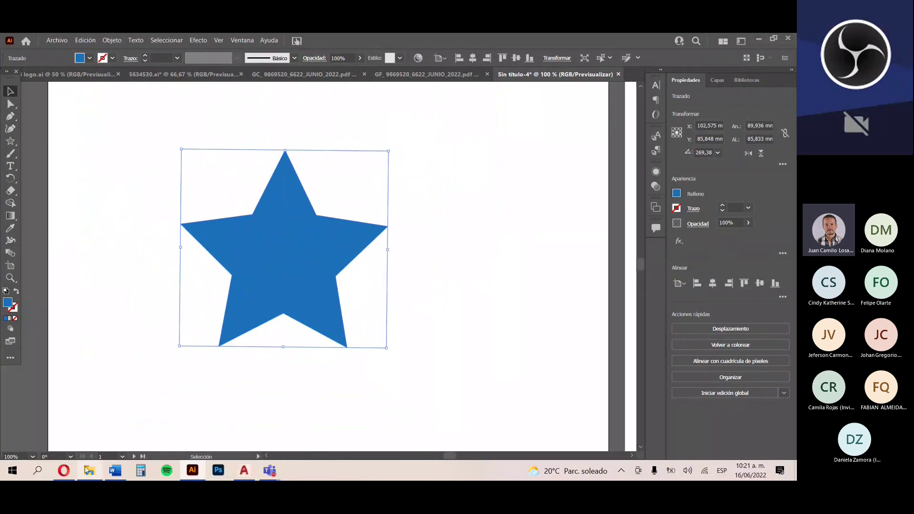
{"action": "left_click", "coordinate": [69, 470]}
{"action": "left_click", "coordinate": [69, 471]}
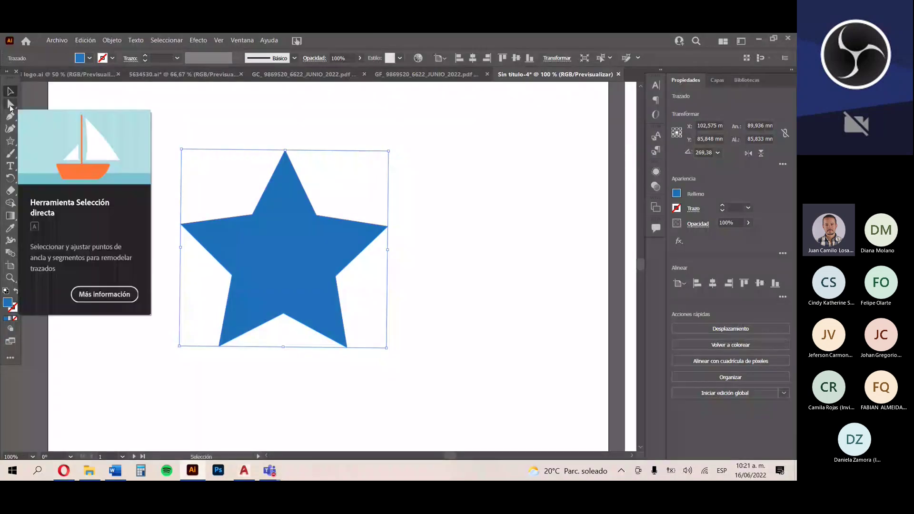
{"action": "left_click", "coordinate": [10, 105]}
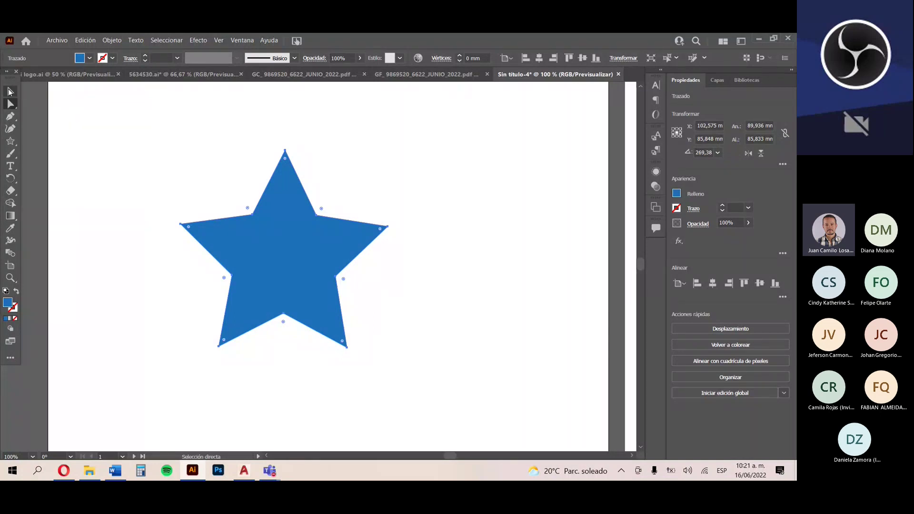
{"action": "left_click", "coordinate": [11, 91]}
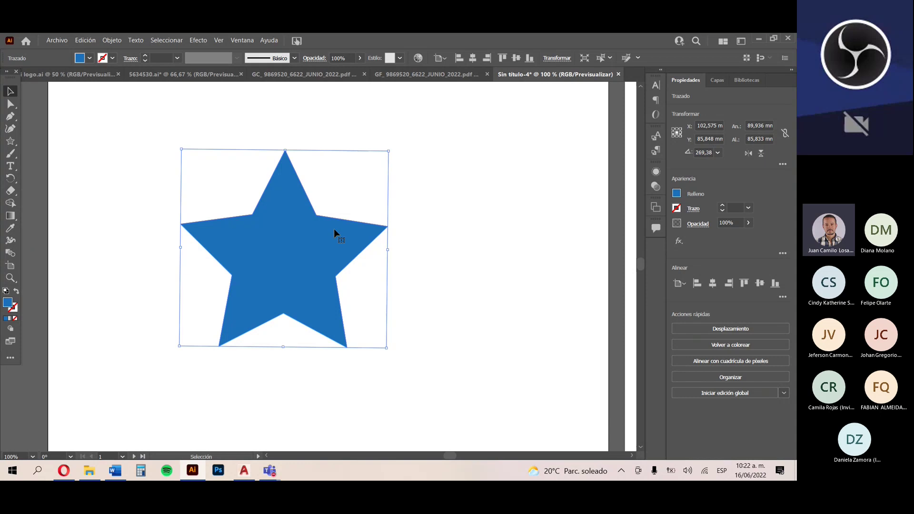
- Round only the star's right-hand point to a radius of about 2.8 mm with the Direct Selection tool
{"action": "left_click", "coordinate": [10, 104]}
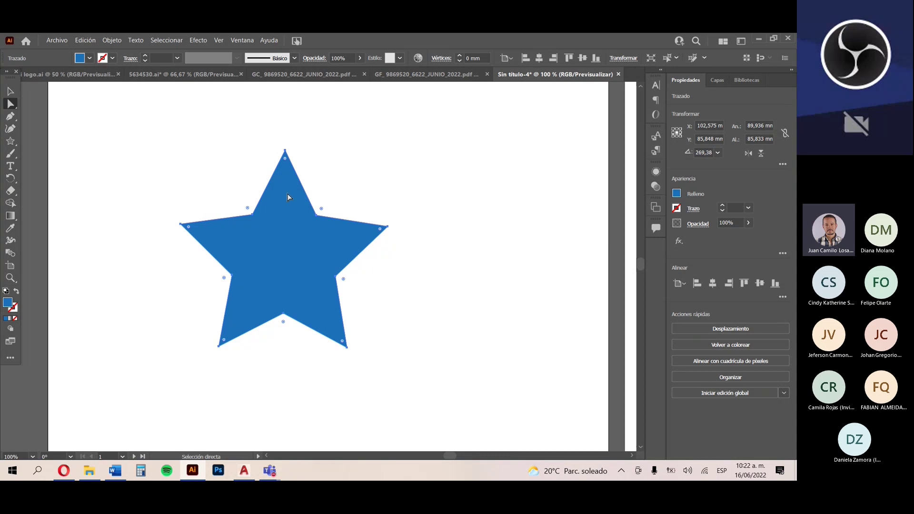
{"action": "scroll", "coordinate": [281, 162], "scroll_direction": "up", "scroll_amount": 3}
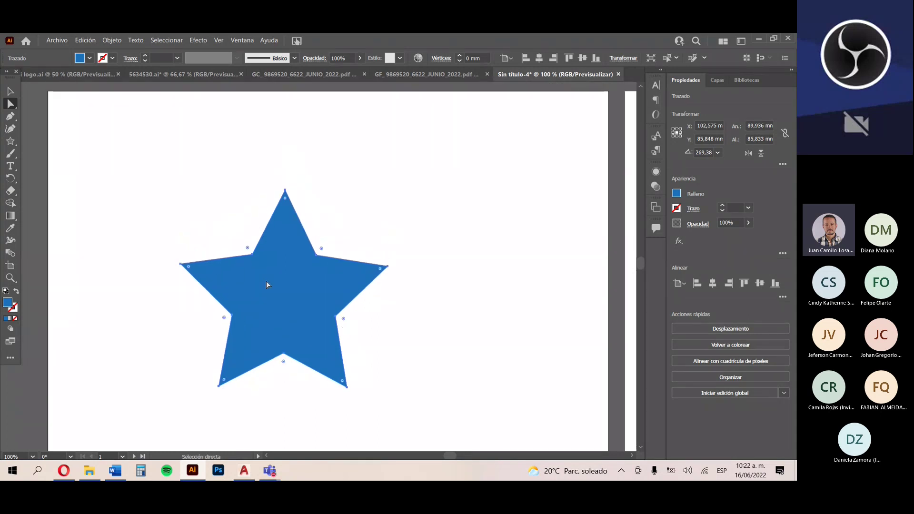
{"action": "scroll", "coordinate": [266, 283], "scroll_direction": "up", "scroll_amount": 2}
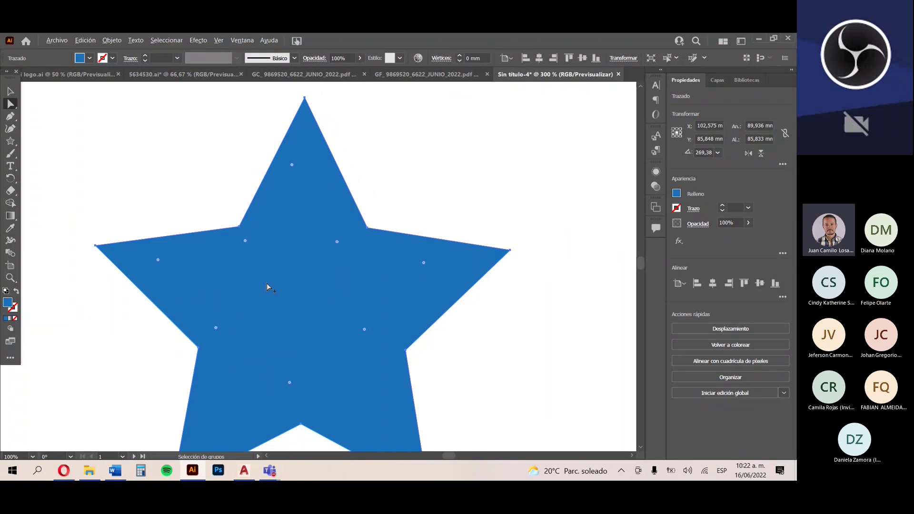
{"action": "scroll", "coordinate": [365, 220], "scroll_direction": "down", "scroll_amount": 1}
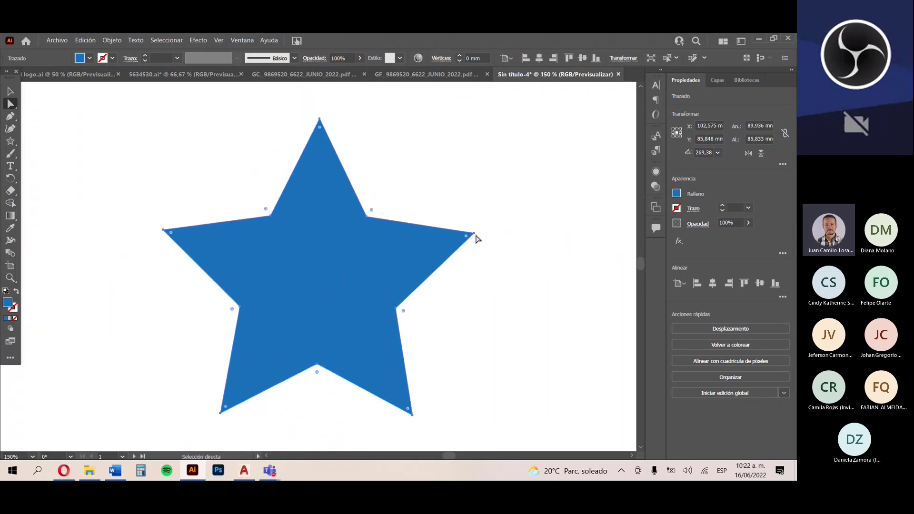
{"action": "left_click", "coordinate": [475, 233]}
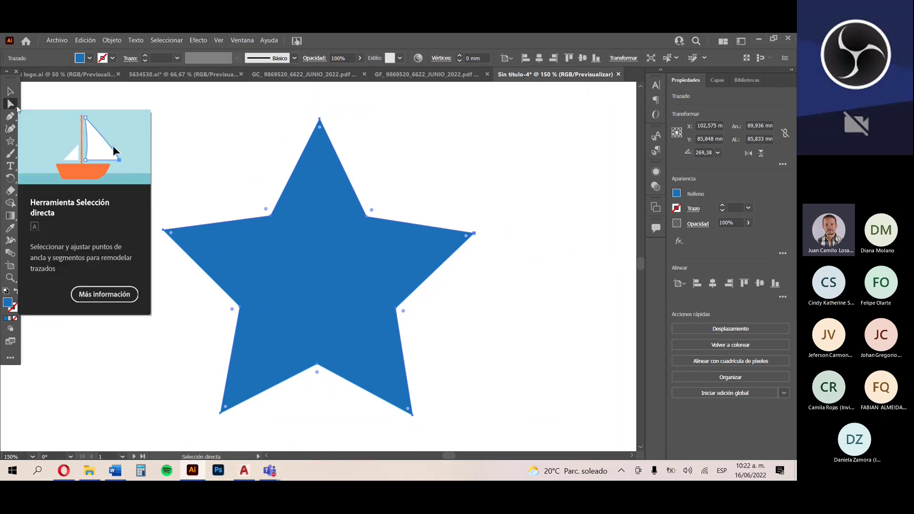
{"action": "left_click", "coordinate": [474, 233]}
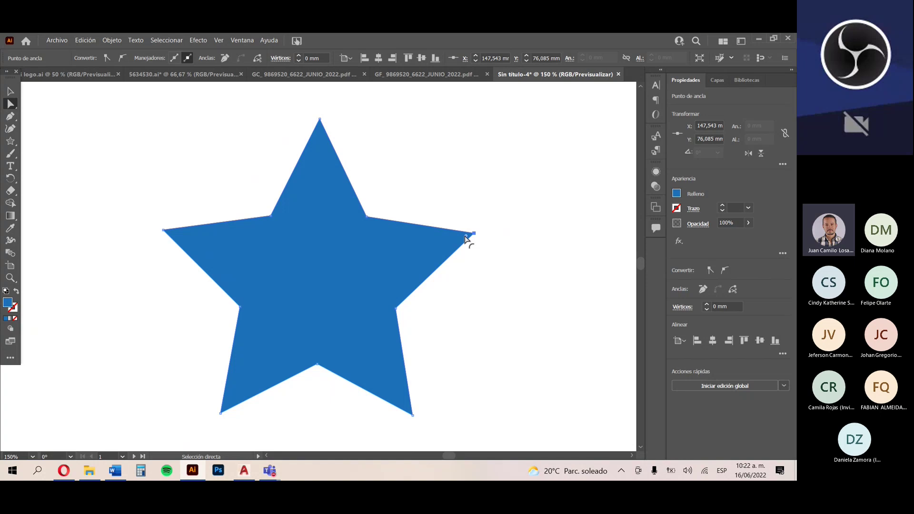
{"action": "left_click", "coordinate": [474, 234]}
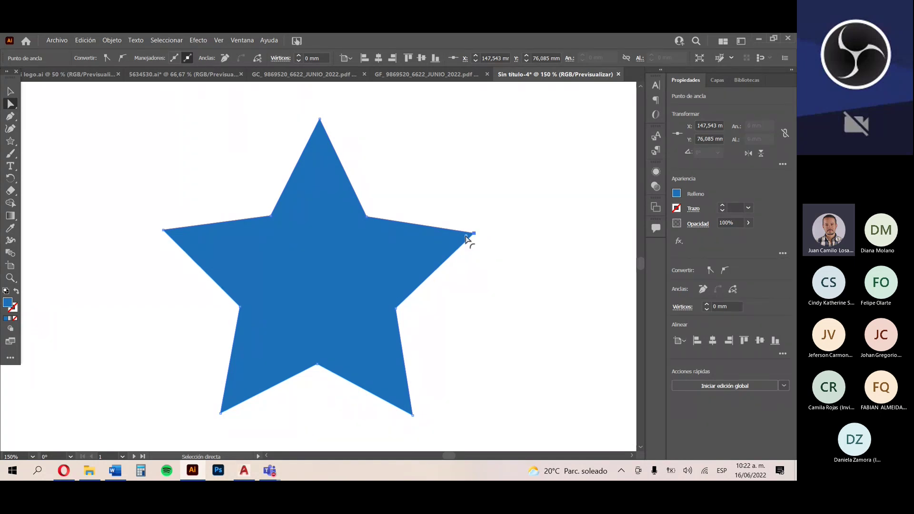
{"action": "left_click_drag", "start_coordinate": [467, 239], "coordinate": [471, 185]}
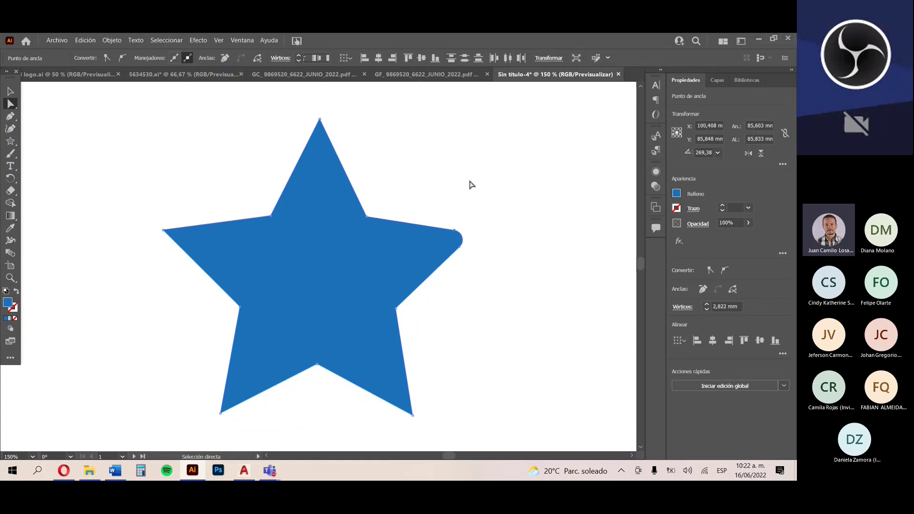
{"action": "left_click", "coordinate": [471, 185]}
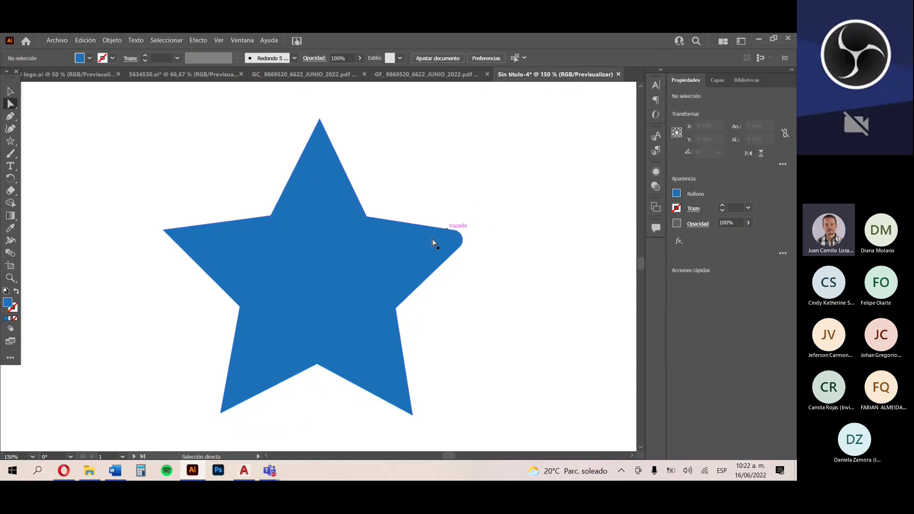
- Try rounding all of the star's corners together, once from the right-hand point and once from the top point, undoing each attempt
{"action": "scroll", "coordinate": [434, 252], "scroll_direction": "up", "scroll_amount": 1}
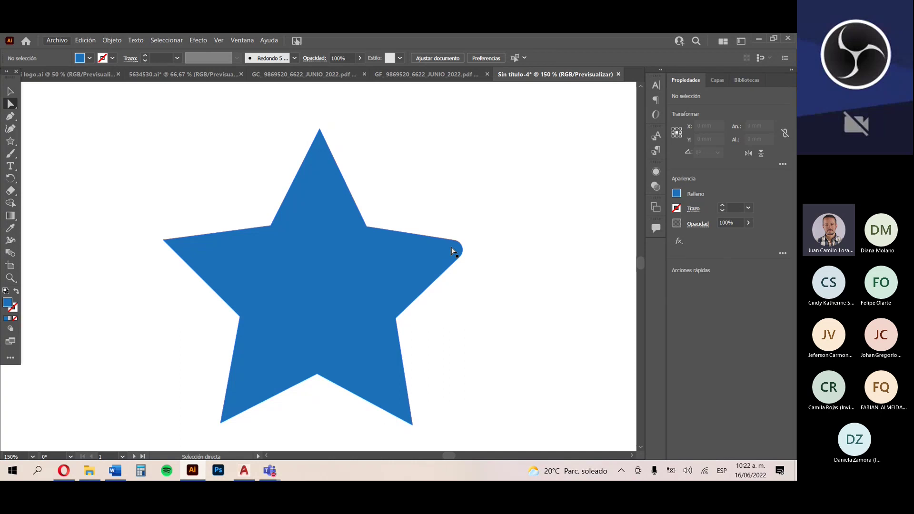
{"action": "left_click", "coordinate": [453, 252]}
{"action": "left_click_drag", "start_coordinate": [454, 250], "coordinate": [429, 258]}
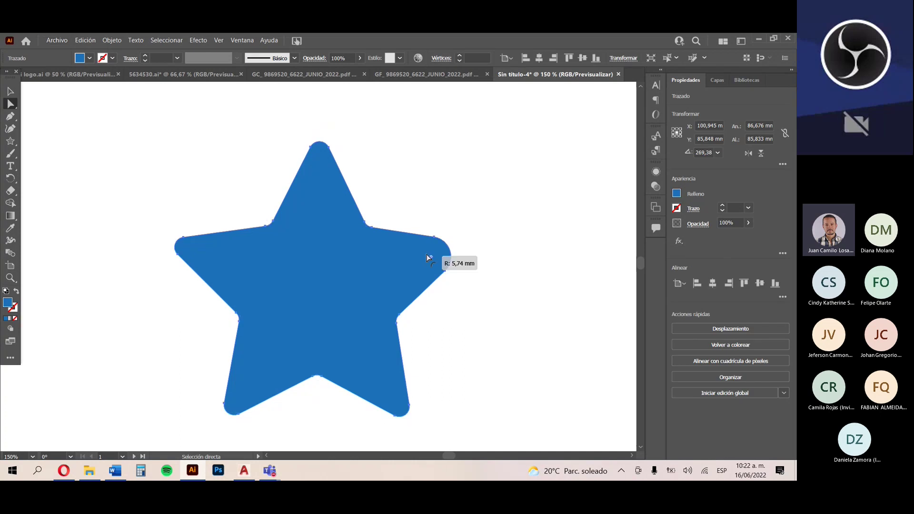
{"action": "key", "text": "ctrl+z"}
{"action": "left_click", "coordinate": [494, 210]}
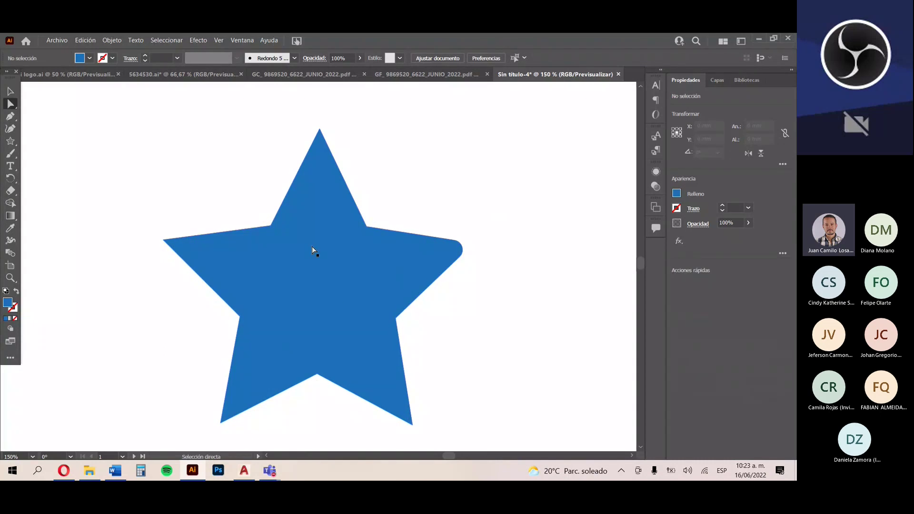
{"action": "left_click", "coordinate": [287, 228]}
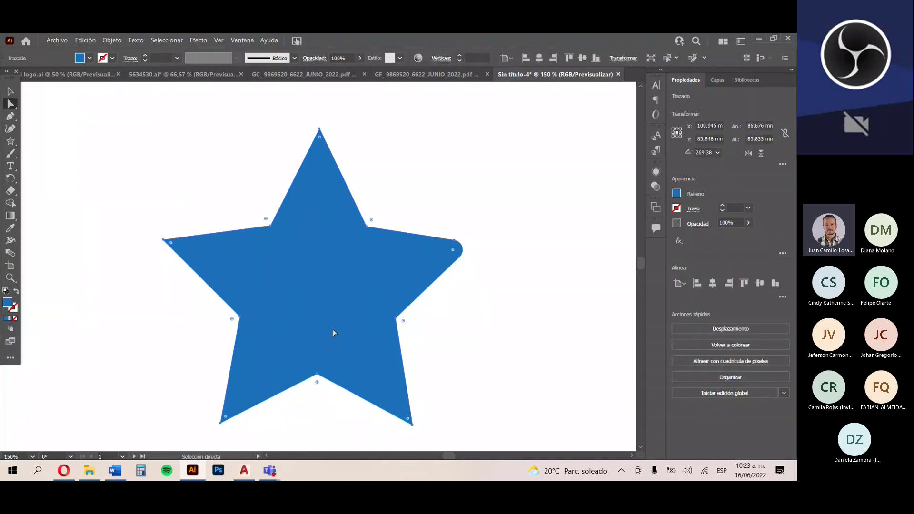
{"action": "left_click_drag", "start_coordinate": [320, 137], "coordinate": [337, 188]}
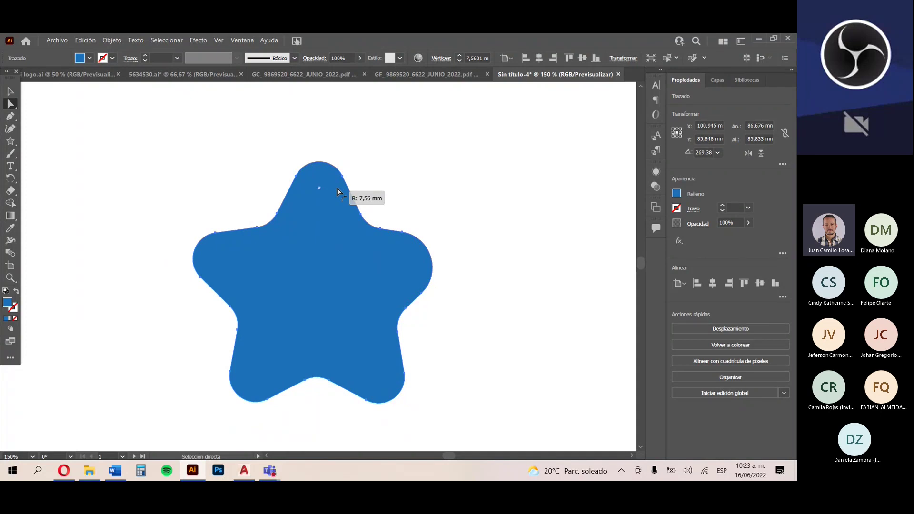
{"action": "left_click_drag", "start_coordinate": [337, 188], "coordinate": [338, 188]}
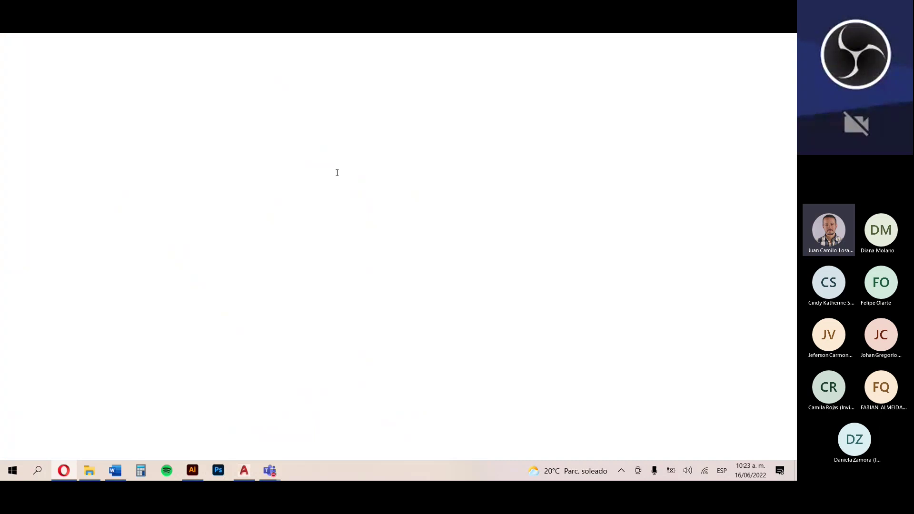
{"action": "key", "text": "alt+Tab"}
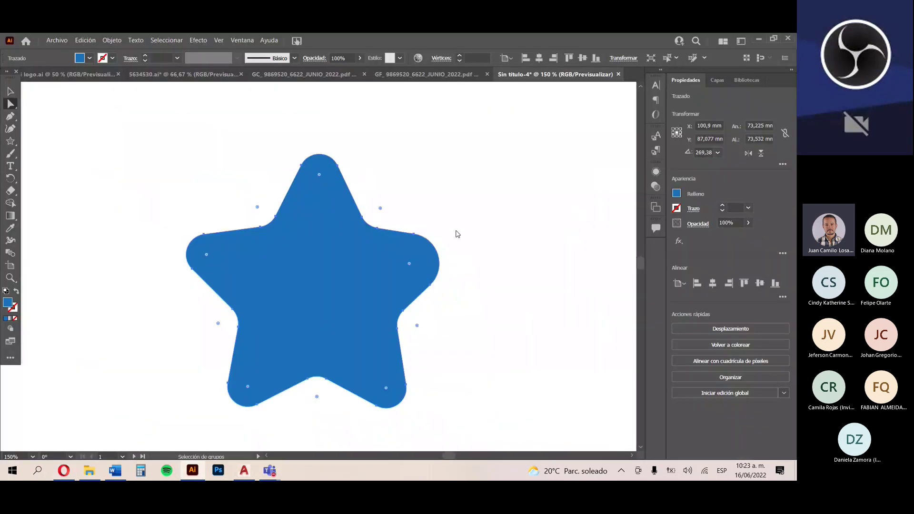
{"action": "key", "text": "ctrl+z"}
- Round the star's top, left-hand and lower-left points individually, giving the lower-left one a radius of about 9.4 mm
{"action": "left_click", "coordinate": [321, 139]}
{"action": "left_click", "coordinate": [172, 247]}
{"action": "left_click_drag", "start_coordinate": [171, 244], "coordinate": [219, 258]}
{"action": "left_click", "coordinate": [221, 422]}
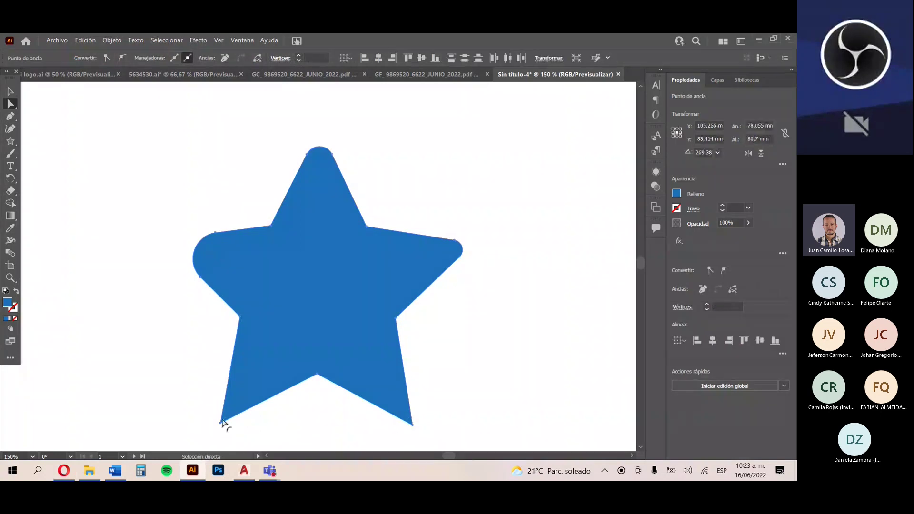
{"action": "left_click_drag", "start_coordinate": [226, 415], "coordinate": [253, 366]}
- Move the rounded star into the upper-left corner of the first artboard and deselect it
{"action": "key", "text": "ctrl+minus"}
{"action": "key", "text": "ctrl+minus"}
{"action": "key", "text": "ctrl+minus"}
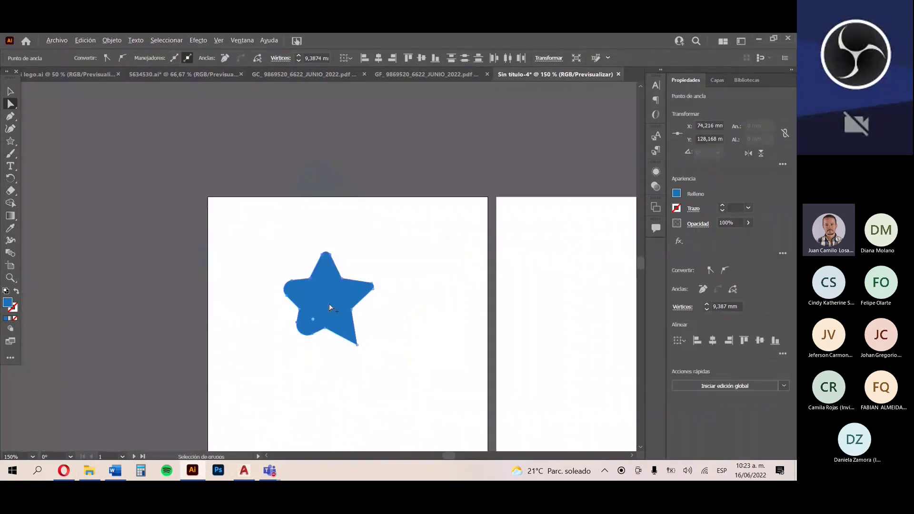
{"action": "key", "text": "v"}
{"action": "left_click", "coordinate": [157, 159]}
{"action": "left_click_drag", "start_coordinate": [324, 288], "coordinate": [260, 246]}
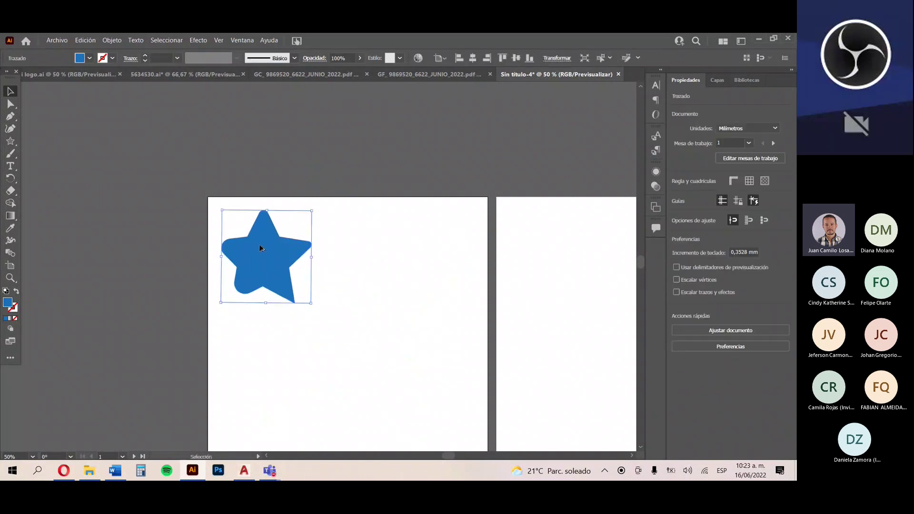
{"action": "key", "text": "ctrl+plus"}
{"action": "left_click", "coordinate": [225, 221]}
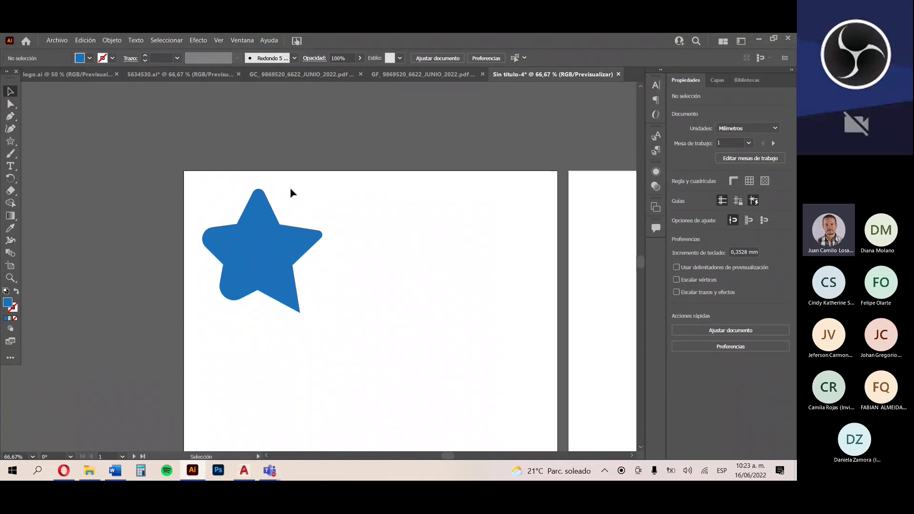
- Switch to the browser to review Imagen A in the workshop PDF's second exercise, and return to Illustrator
{"action": "key", "text": "alt+Tab"}
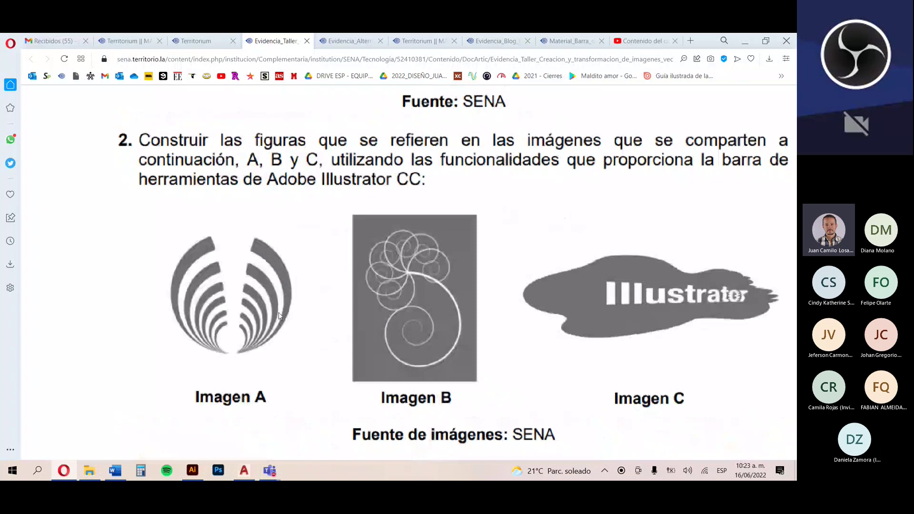
{"action": "left_click_drag", "start_coordinate": [199, 381], "coordinate": [266, 294]}
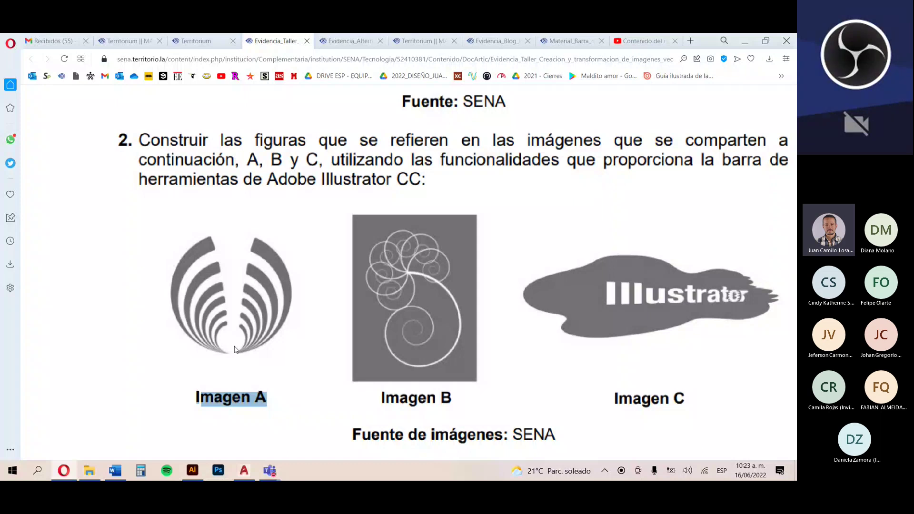
{"action": "left_click", "coordinate": [192, 470]}
- Draw a circle about 49.2 mm in diameter with the Ellipse tool, to the right of the star on the first artboard
{"action": "left_click", "coordinate": [11, 143]}
{"action": "left_click", "coordinate": [68, 153]}
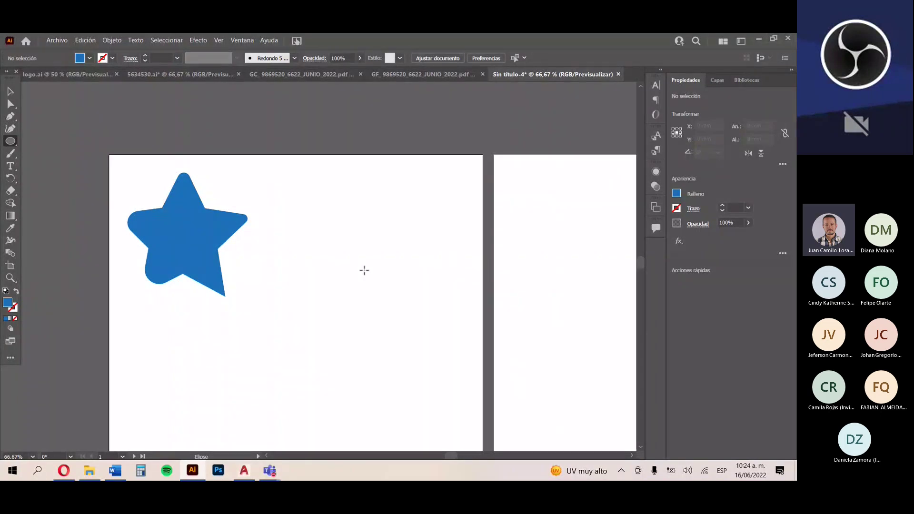
{"action": "mouse_move", "coordinate": [312, 220]}
{"action": "left_mouse_down"}
{"action": "mouse_move", "coordinate": [364, 262]}
{"action": "mouse_move", "coordinate": [479, 290]}
{"action": "mouse_move", "coordinate": [422, 255]}
{"action": "mouse_move", "coordinate": [435, 289]}
{"action": "mouse_move", "coordinate": [386, 286]}
{"action": "mouse_move", "coordinate": [409, 302]}
{"action": "mouse_move", "coordinate": [405, 399]}
{"action": "mouse_move", "coordinate": [451, 428]}
{"action": "mouse_move", "coordinate": [558, 306]}
{"action": "mouse_move", "coordinate": [388, 339]}
{"action": "mouse_move", "coordinate": [401, 160]}
{"action": "mouse_move", "coordinate": [470, 266]}
{"action": "left_mouse_up"}
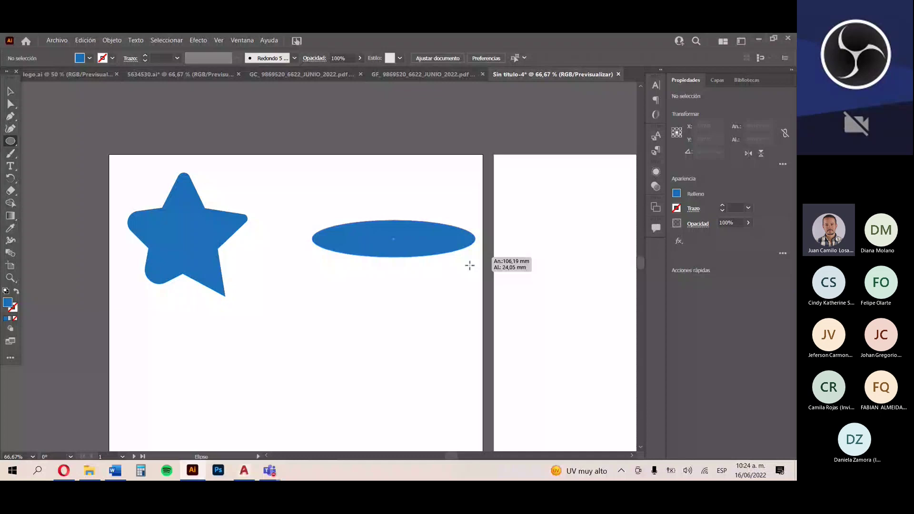
{"action": "left_click_drag", "start_coordinate": [470, 266], "coordinate": [388, 285]}
- Try setting only the circle's height to 40 mm without linked proportions, and undo the change
{"action": "left_click", "coordinate": [750, 139]}
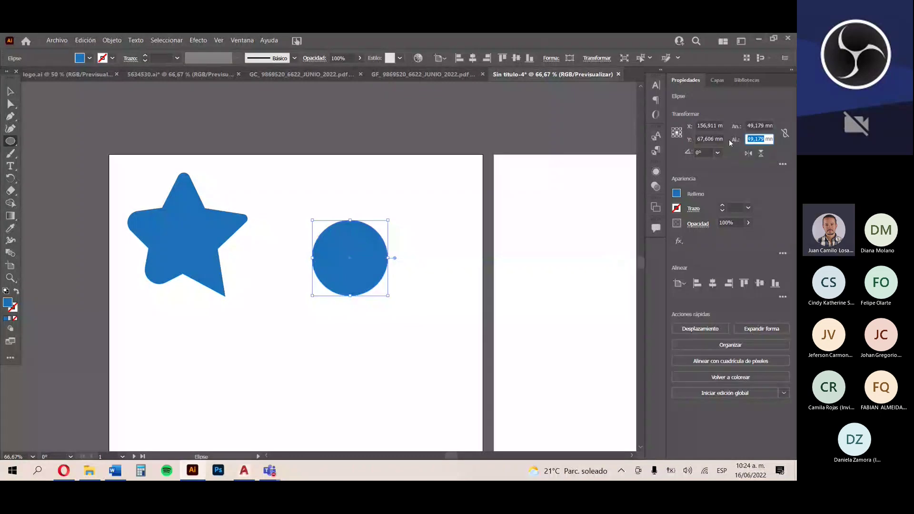
{"action": "type", "text": "40"}
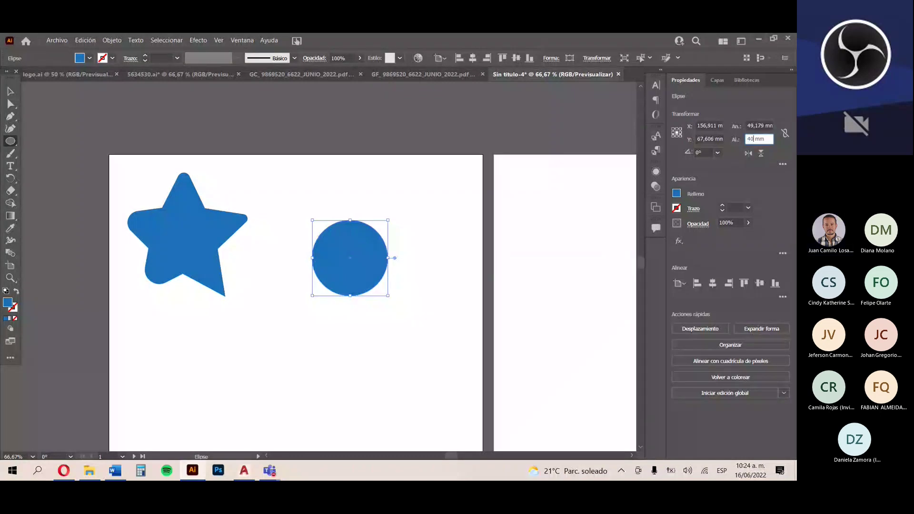
{"action": "key", "text": "Return"}
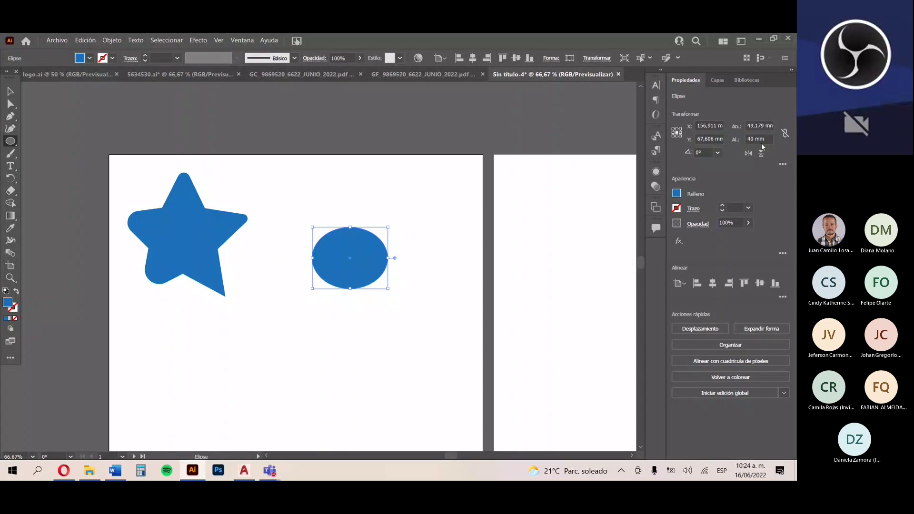
{"action": "key", "text": "ctrl+z"}
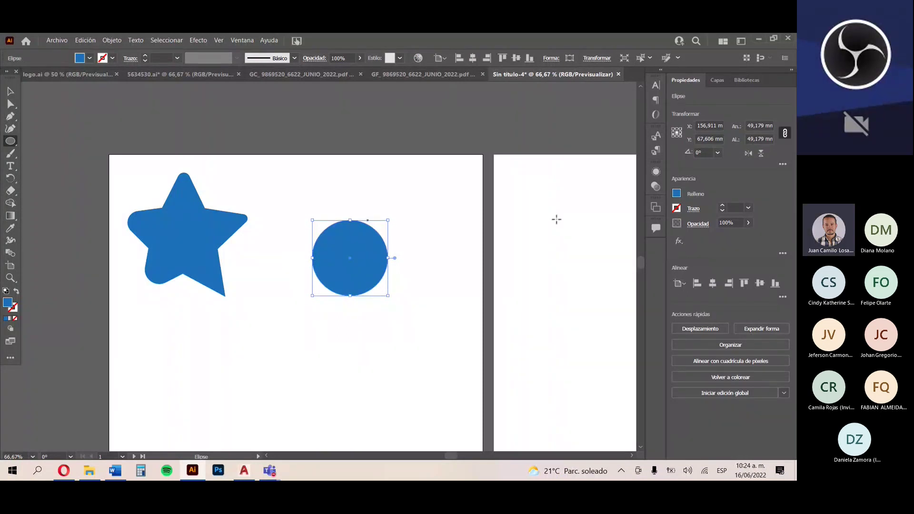
- Resize the circle to 40 mm wide and 40 mm high with its proportions linked
{"action": "left_click", "coordinate": [762, 126]}
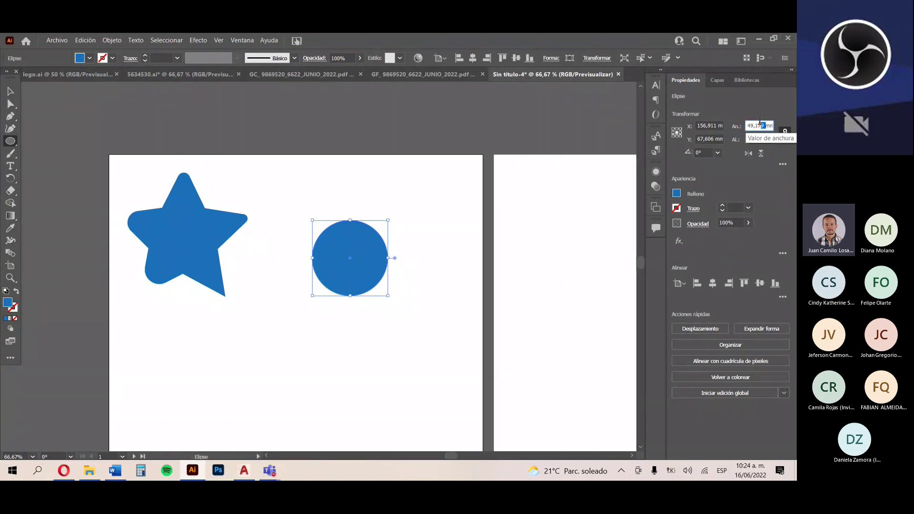
{"action": "type", "text": "40mm"}
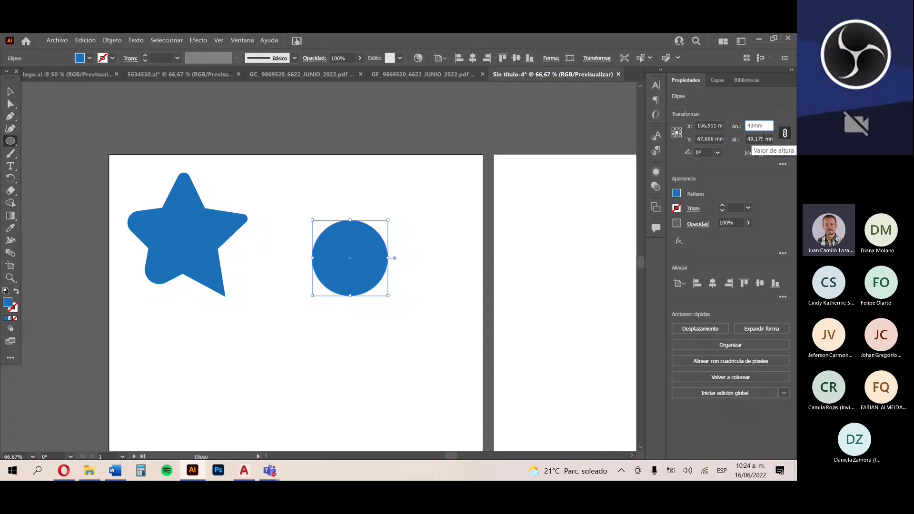
{"action": "left_click", "coordinate": [747, 140]}
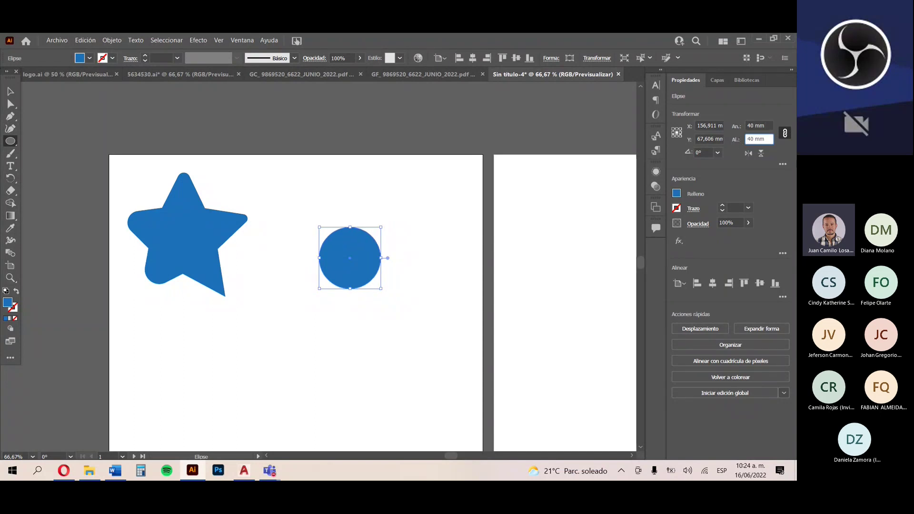
{"action": "left_click", "coordinate": [785, 134]}
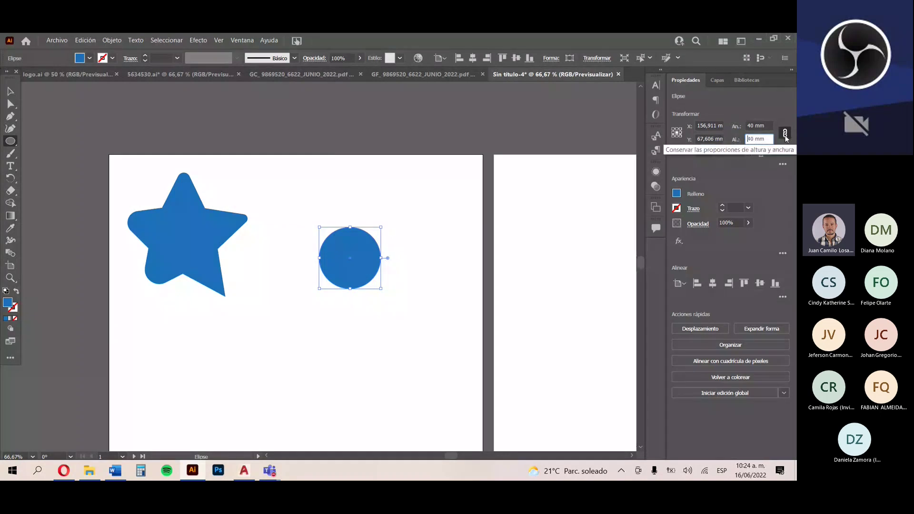
- Fill the 40 mm circle with black
{"action": "left_click", "coordinate": [786, 134]}
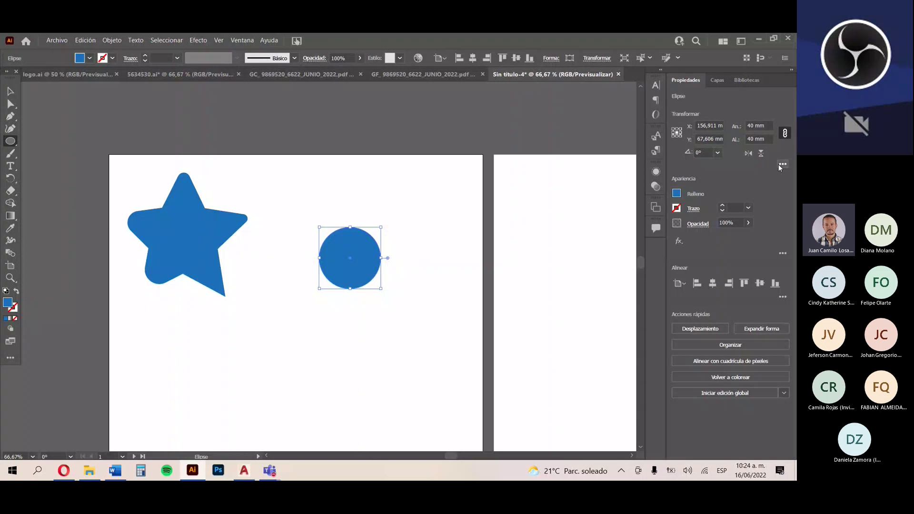
{"action": "key", "text": "ctrl+plus"}
{"action": "key", "text": "ctrl+plus"}
{"action": "key", "text": "ctrl+plus"}
{"action": "left_click", "coordinate": [89, 58]}
{"action": "left_click", "coordinate": [22, 77]}
{"action": "left_click", "coordinate": [28, 76]}
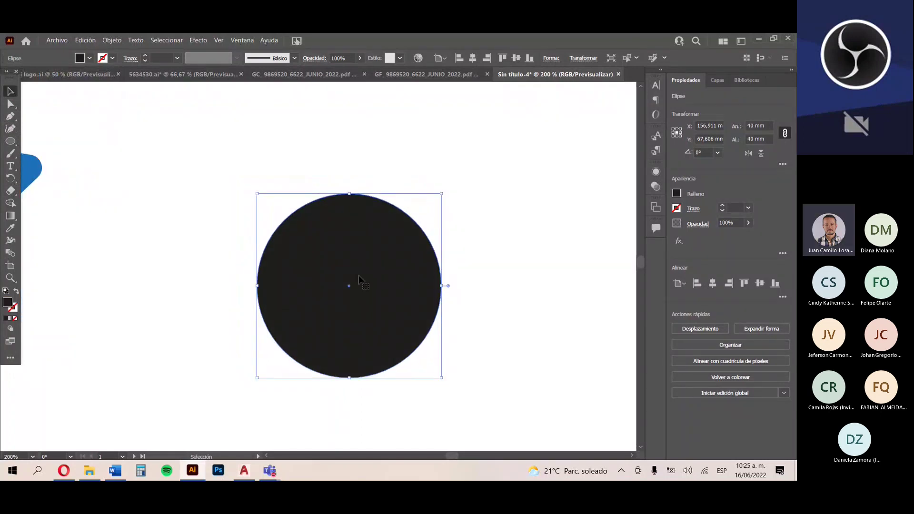
- Duplicate the black circle beside the original and resize the copy proportionally to 35 mm wide
{"action": "left_click_drag", "start_coordinate": [400, 284], "coordinate": [568, 294]}
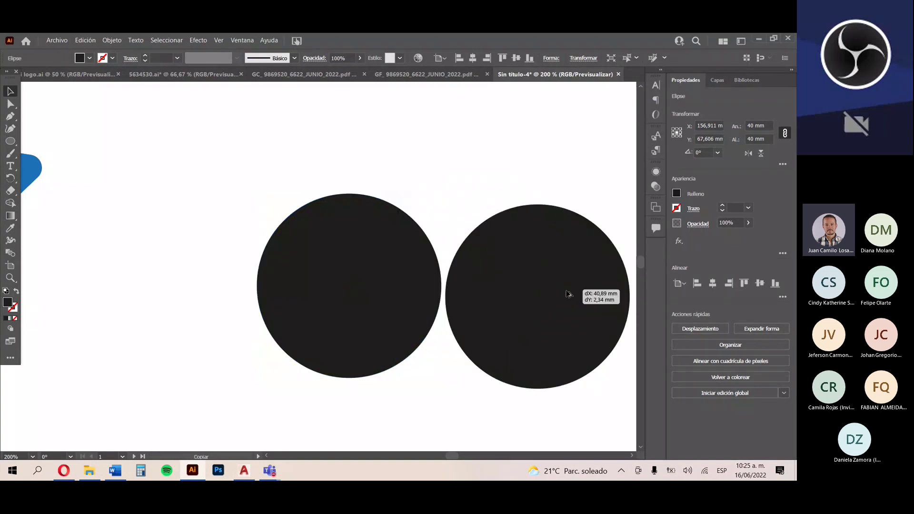
{"action": "left_click_drag", "start_coordinate": [568, 294], "coordinate": [558, 212]}
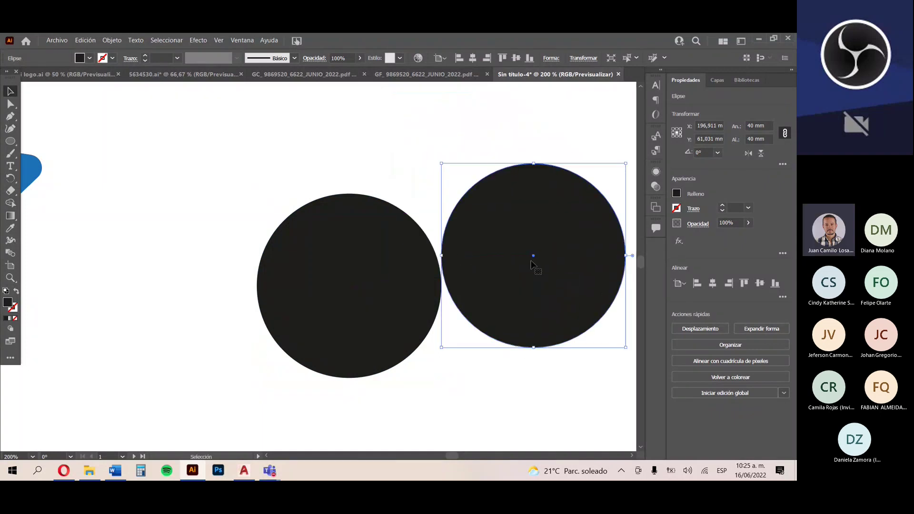
{"action": "left_click", "coordinate": [749, 126]}
{"action": "type", "text": "35"}
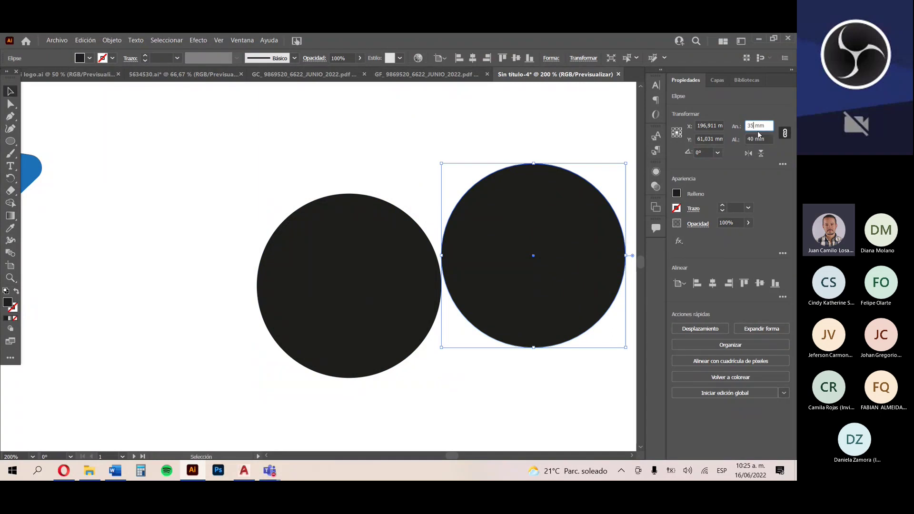
{"action": "key", "text": "Return"}
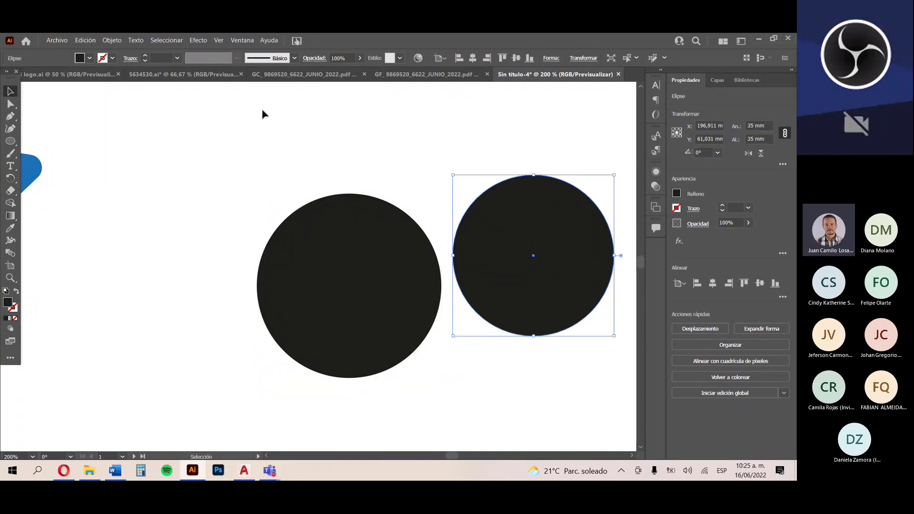
- Move the 35 mm circle onto the 40 mm circle so that their centers coincide
{"action": "left_click", "coordinate": [262, 112]}
{"action": "left_click_drag", "start_coordinate": [575, 215], "coordinate": [575, 253]}
{"action": "left_click", "coordinate": [384, 265]}
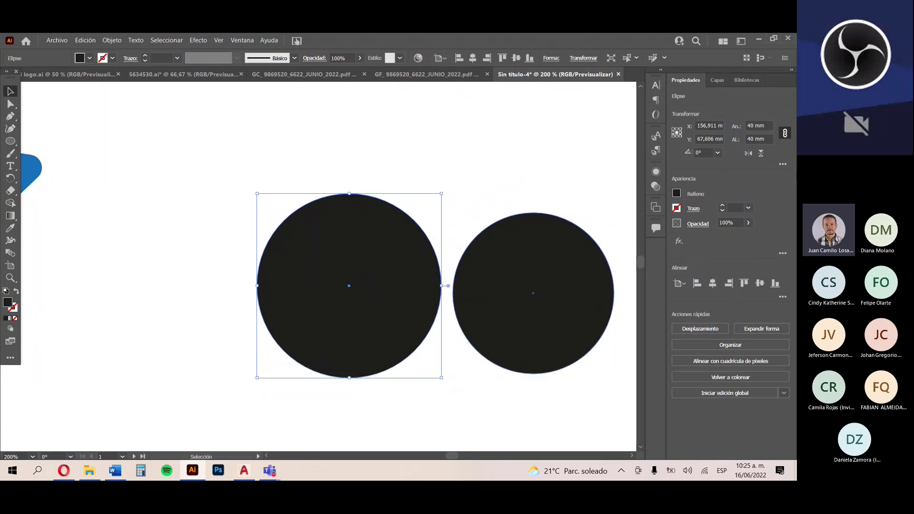
{"action": "left_click", "coordinate": [548, 266]}
{"action": "left_click", "coordinate": [746, 126]}
{"action": "left_click", "coordinate": [599, 145]}
{"action": "left_click_drag", "start_coordinate": [535, 278], "coordinate": [386, 263]}
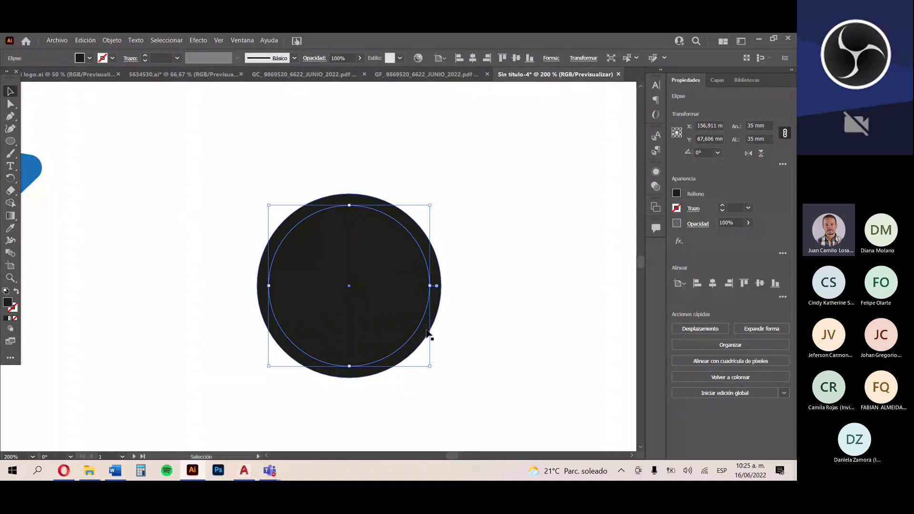
{"action": "left_click", "coordinate": [540, 270]}
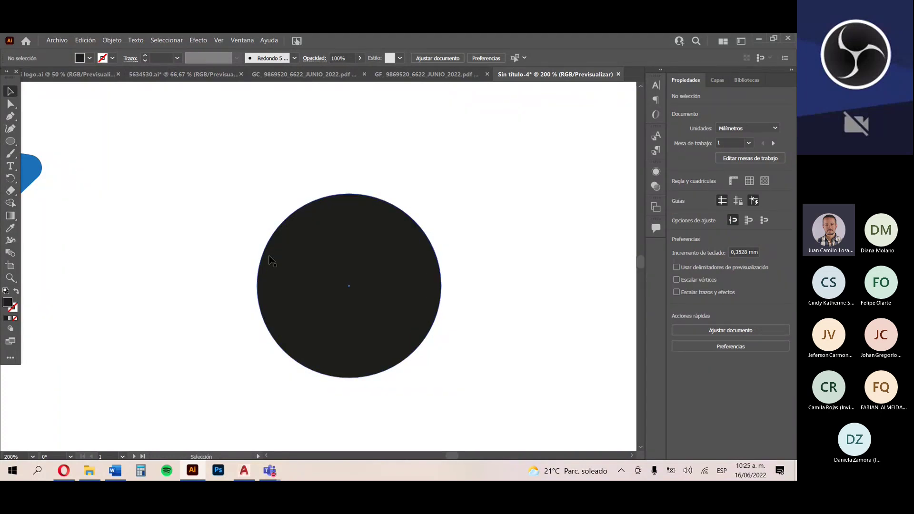
- Select both circles and align their bottom edges, keeping them centered horizontally
{"action": "left_click", "coordinate": [405, 278]}
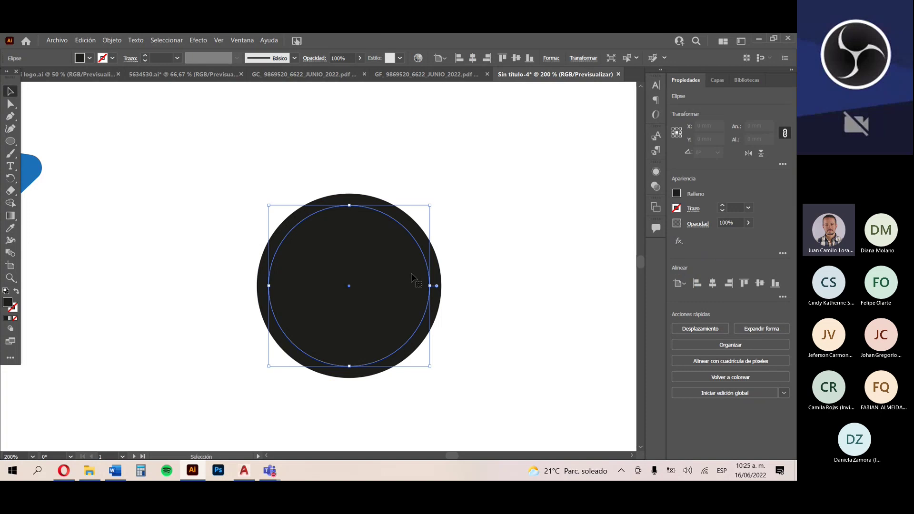
{"action": "left_click", "coordinate": [268, 194]}
{"action": "left_click_drag", "start_coordinate": [163, 128], "coordinate": [454, 406]}
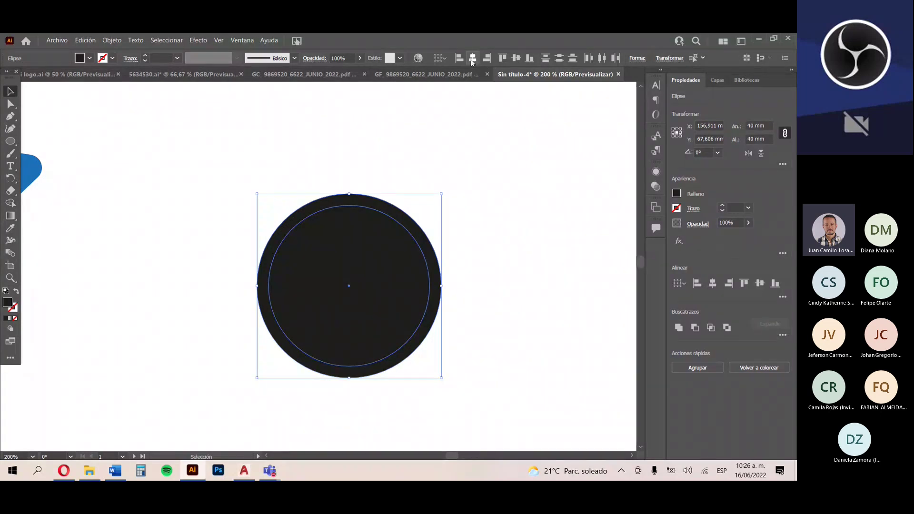
{"action": "left_click", "coordinate": [534, 63]}
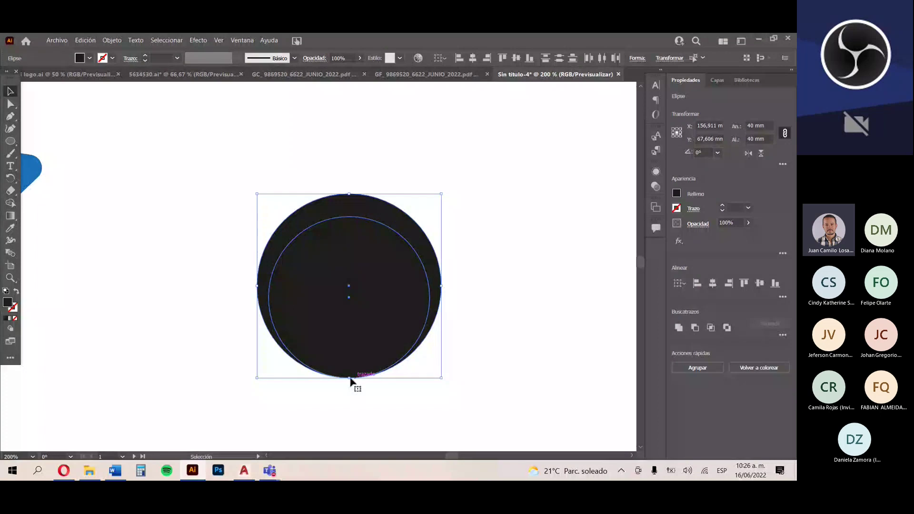
{"action": "left_click", "coordinate": [506, 300]}
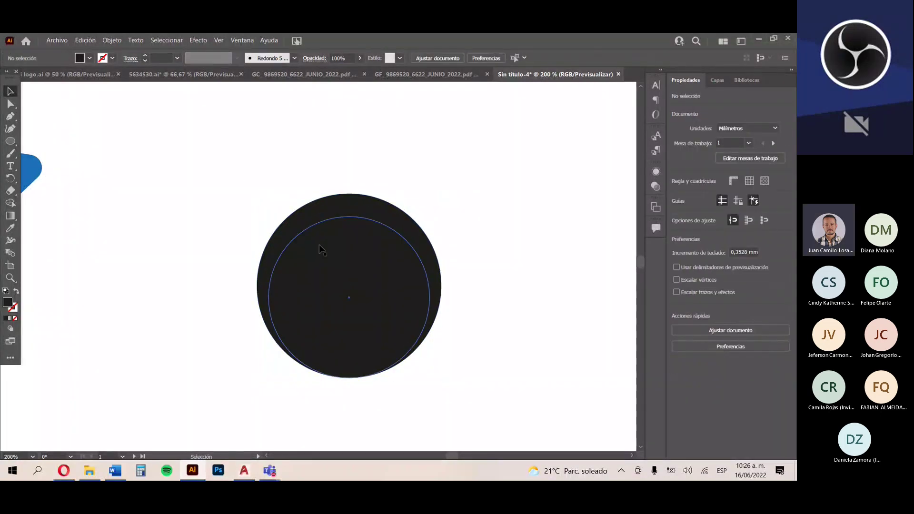
- Cut the smaller circle out of the larger one with the Shape Builder tool to form a crescent ring
{"action": "left_click_drag", "start_coordinate": [192, 140], "coordinate": [524, 424]}
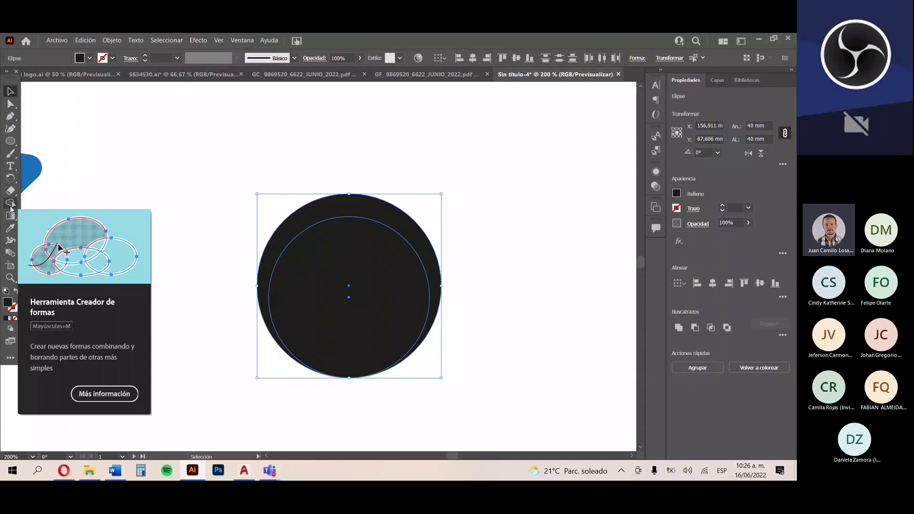
{"action": "left_click", "coordinate": [10, 204]}
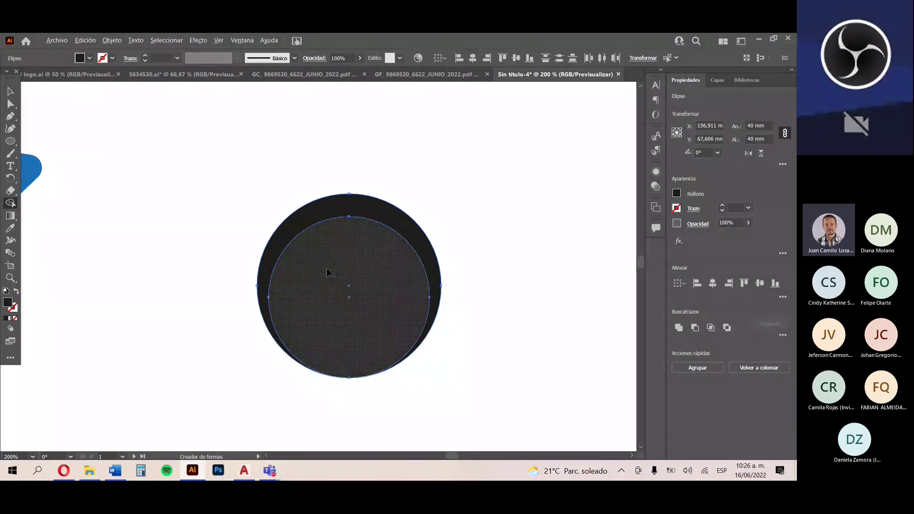
{"action": "left_click", "coordinate": [371, 308], "text": "alt"}
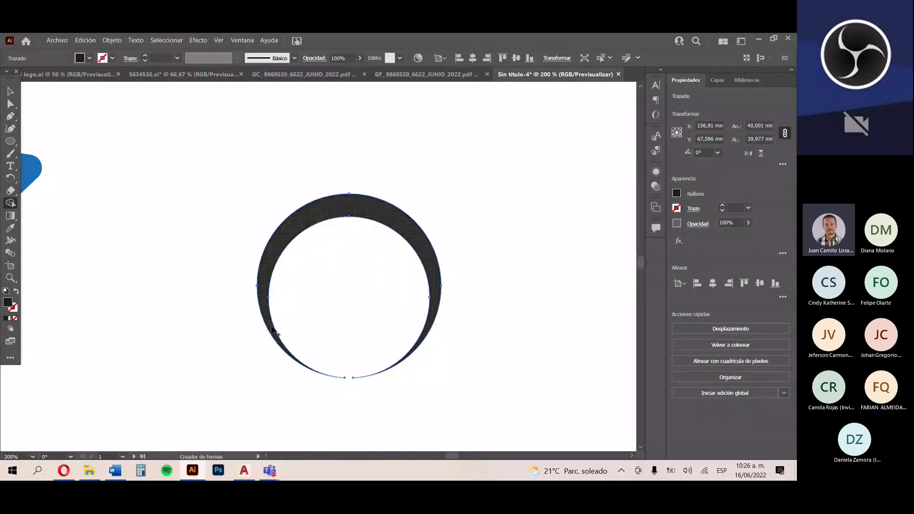
{"action": "key", "text": "v"}
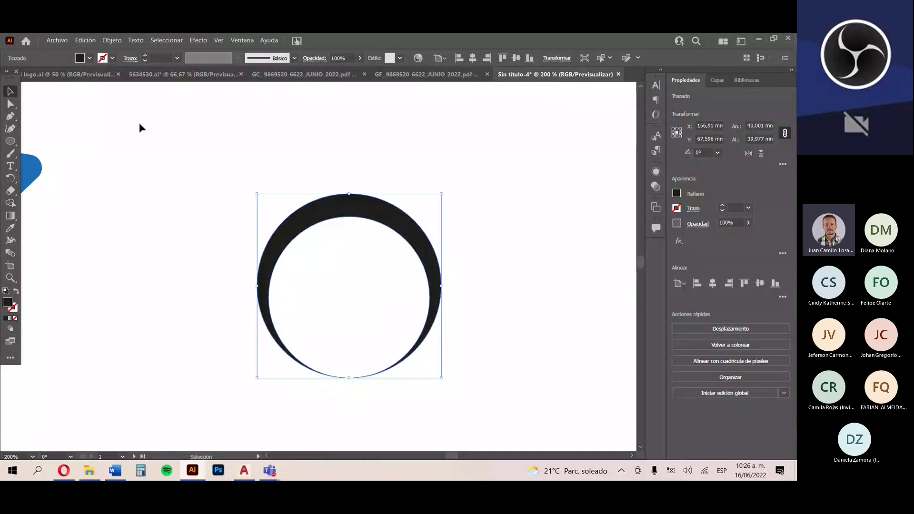
{"action": "left_click_drag", "start_coordinate": [351, 214], "coordinate": [506, 162]}
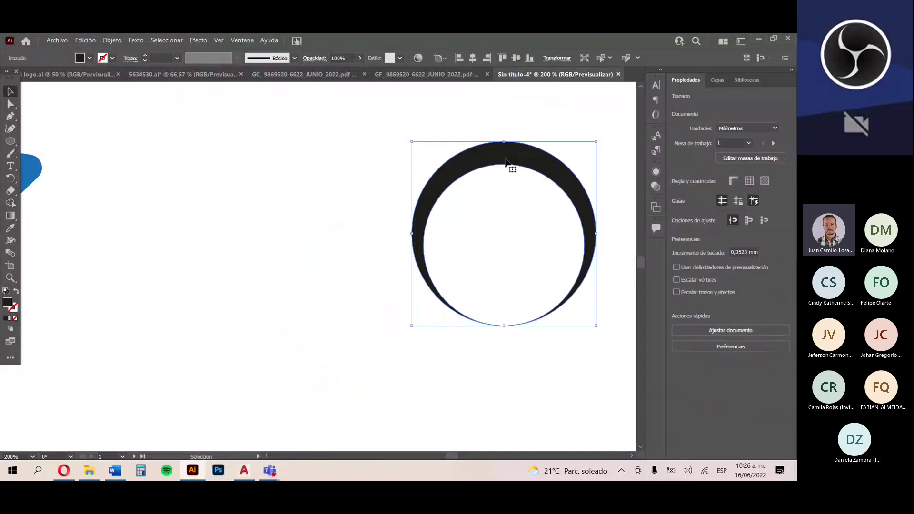
{"action": "key", "text": "a"}
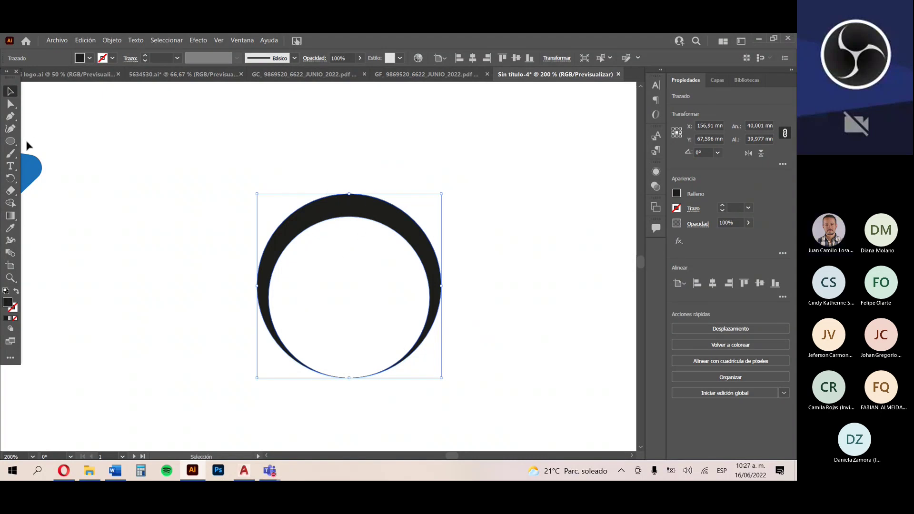
- Draw a black rectangle across the thick top of the crescent ring and center it horizontally with the ring
{"action": "left_click", "coordinate": [11, 142]}
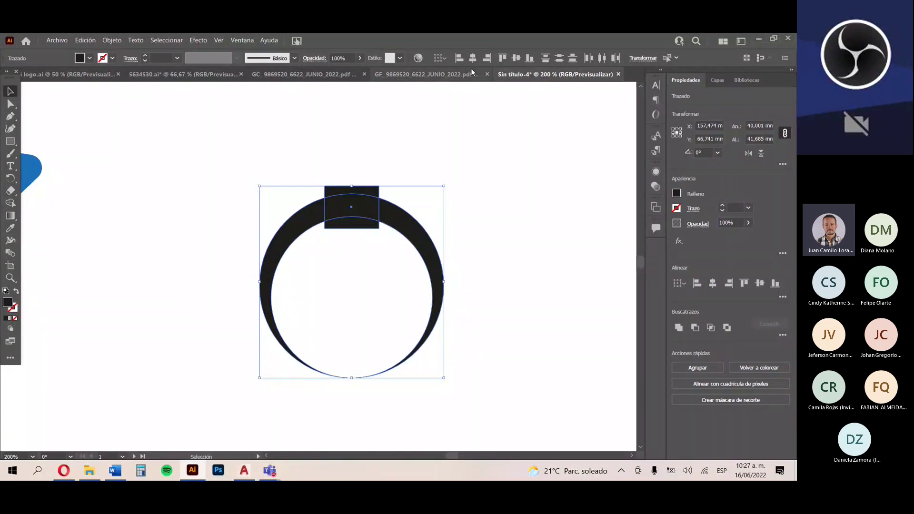
{"action": "left_click", "coordinate": [473, 237]}
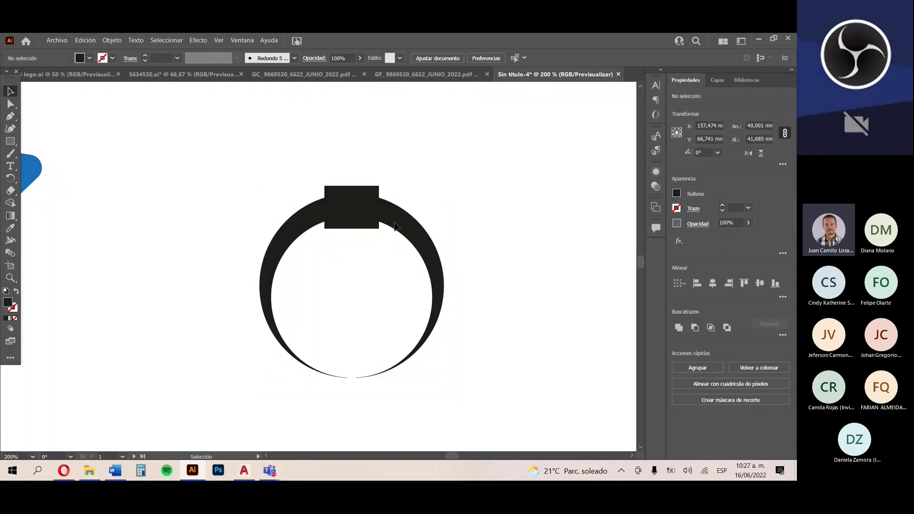
{"action": "left_click", "coordinate": [395, 226]}
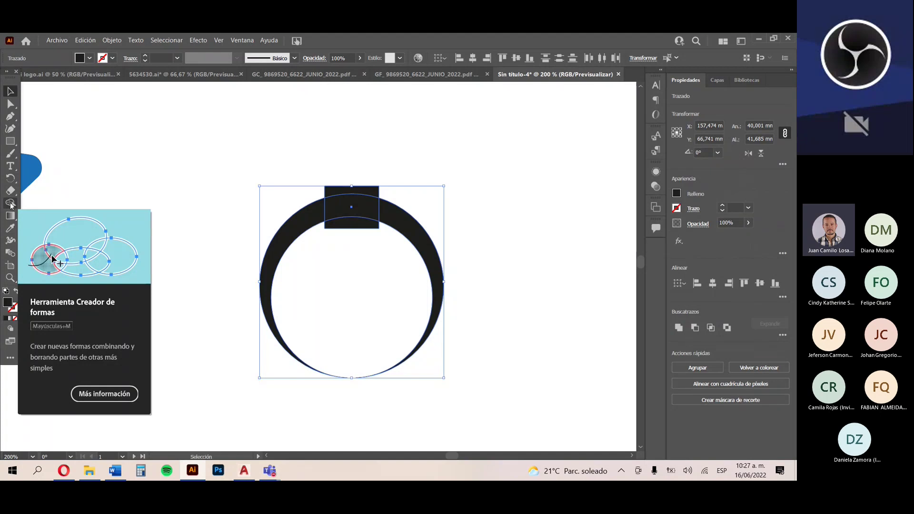
- Remove the rectangle and the part of the ring it overlaps with the Shape Builder tool, leaving two separate arcs
{"action": "left_click", "coordinate": [11, 204]}
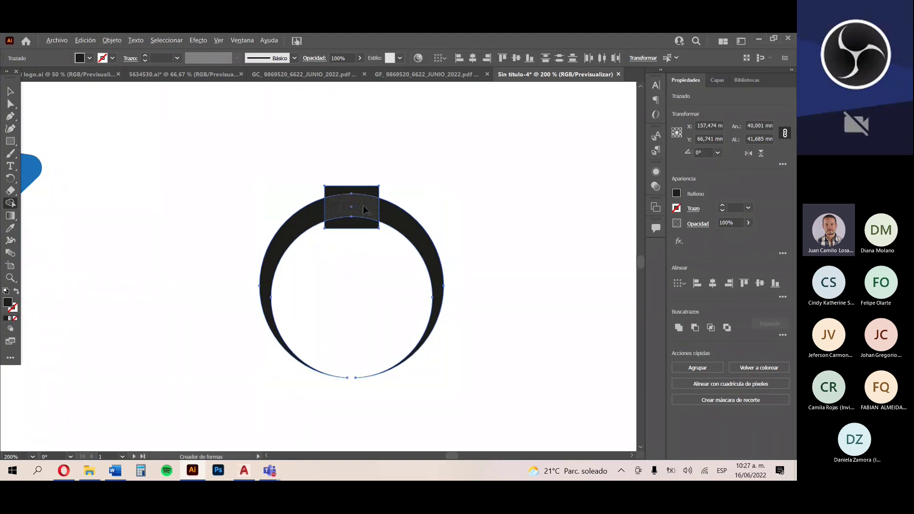
{"action": "left_click", "coordinate": [363, 205], "text": "alt"}
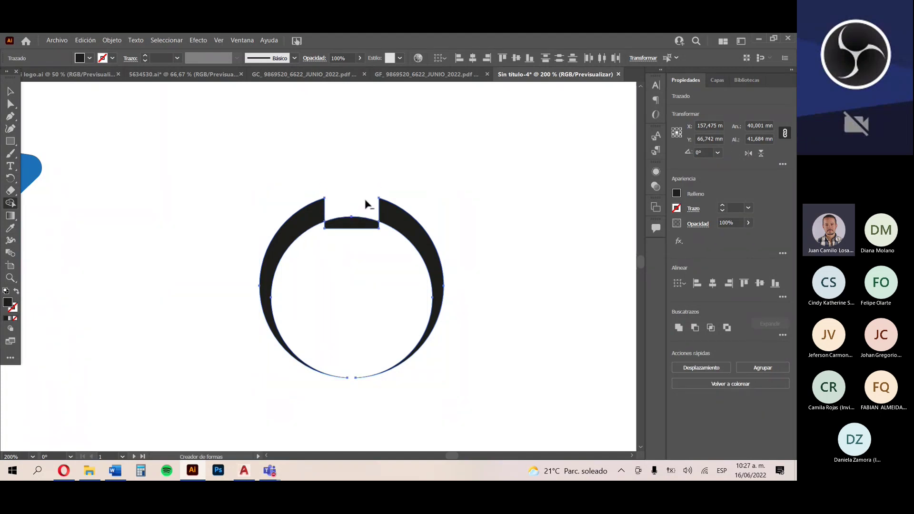
{"action": "left_click", "coordinate": [364, 225], "text": "alt"}
{"action": "left_click", "coordinate": [10, 92]}
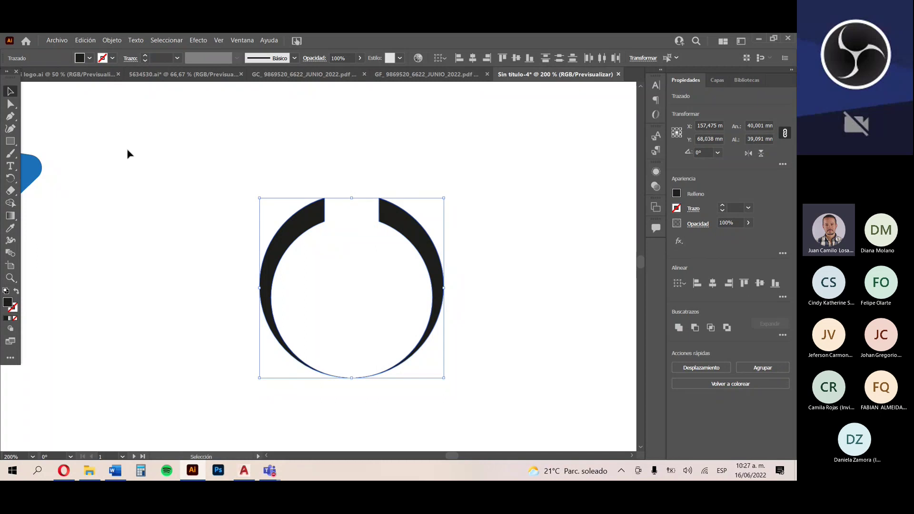
{"action": "left_click", "coordinate": [355, 259]}
- Switch to the browser to compare the two arcs with Imagen A in the workshop PDF, and return to Illustrator
{"action": "scroll", "coordinate": [355, 259], "scroll_direction": "up", "scroll_amount": 1}
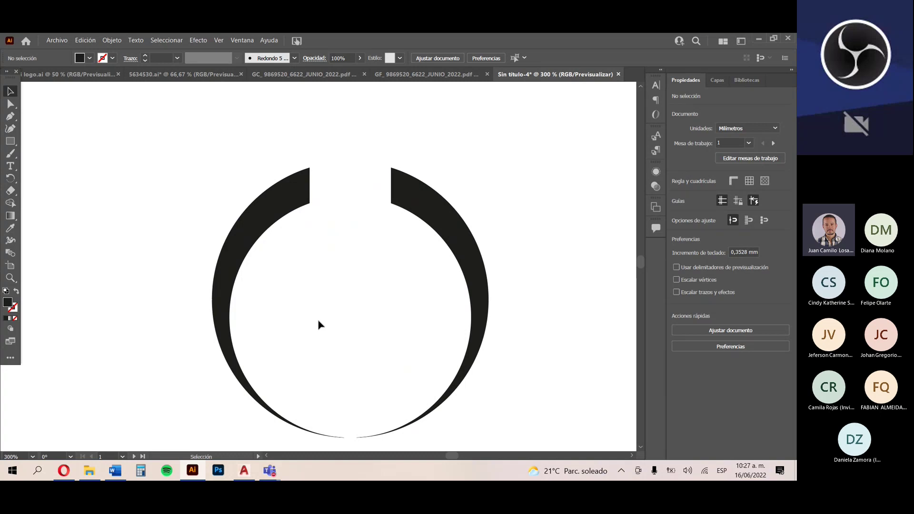
{"action": "key", "text": "alt+Tab"}
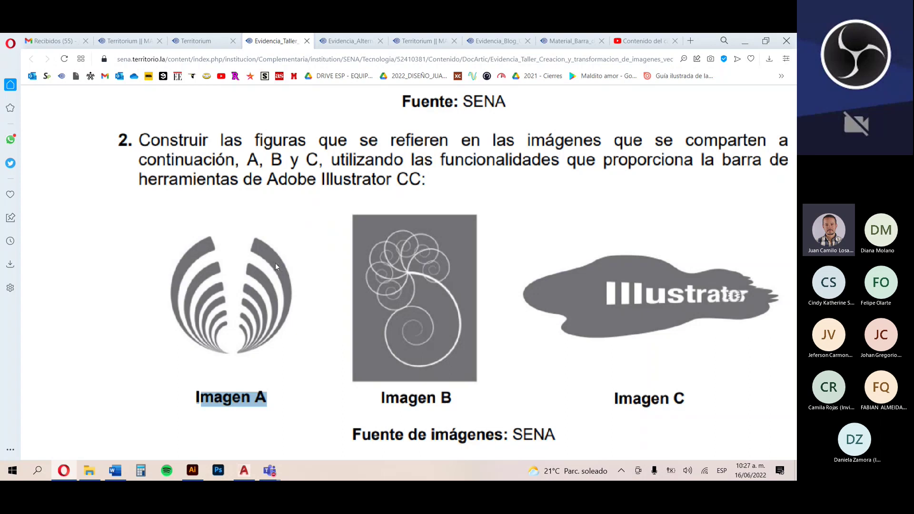
{"action": "key", "text": "alt+Tab"}
{"action": "key", "text": "alt+Tab"}
{"action": "key", "text": "alt+Tab"}
- Round the corners at the thick upper ends of both arcs with the Direct Selection tool, using a radius of about 1.5 mm
{"action": "left_click", "coordinate": [305, 175]}
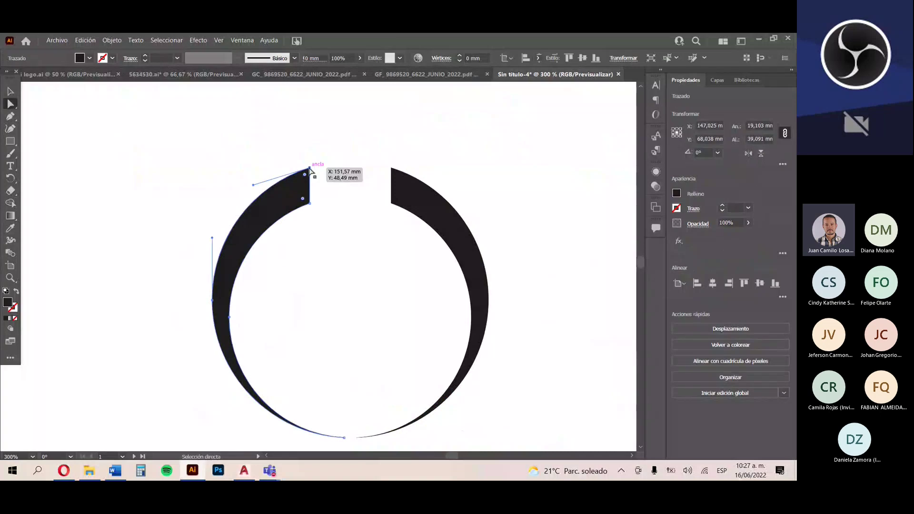
{"action": "left_click_drag", "start_coordinate": [307, 178], "coordinate": [311, 196]}
{"action": "left_click", "coordinate": [404, 192]}
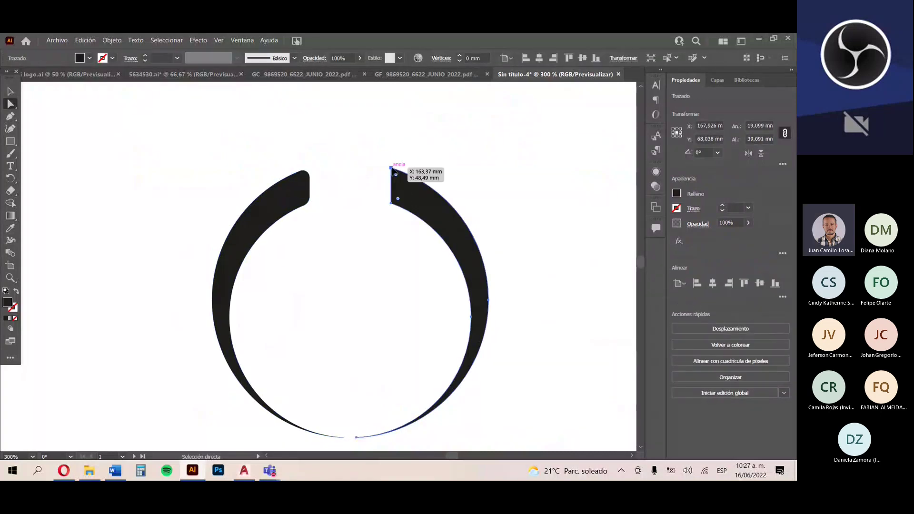
{"action": "left_click", "coordinate": [433, 159]}
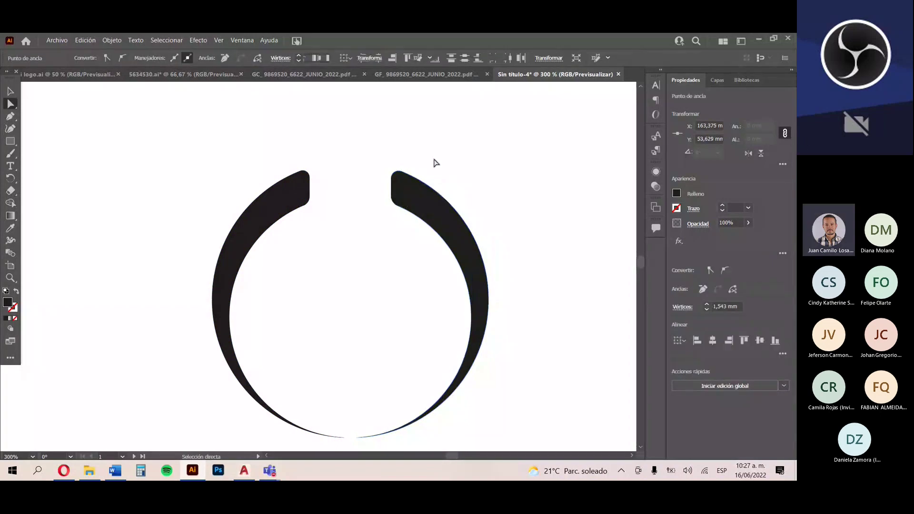
{"action": "scroll", "coordinate": [349, 257], "scroll_direction": "down", "scroll_amount": 2}
{"action": "scroll", "coordinate": [348, 257], "scroll_direction": "up", "scroll_amount": 1}
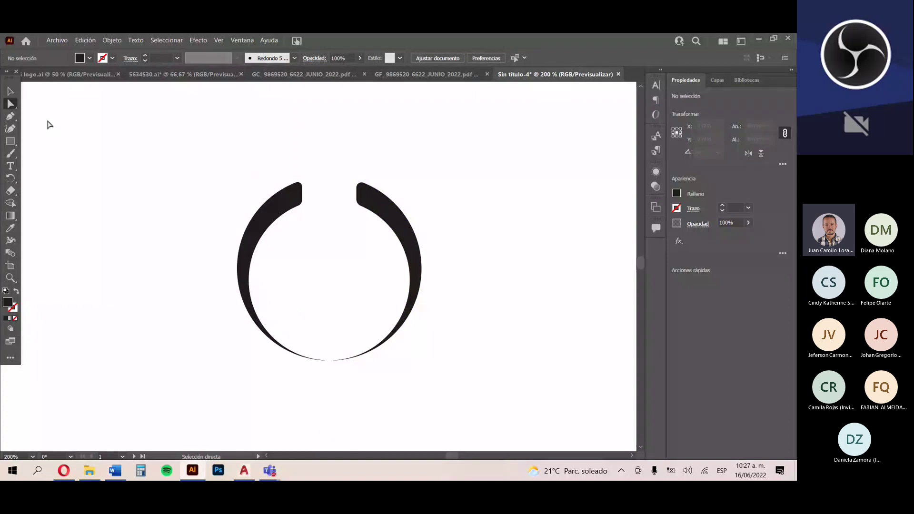
- Make a uniformly scaled 80% copy of both arcs with the Scale tool, using the point where their thin lower ends meet as origin
{"action": "key", "text": "alt+Tab"}
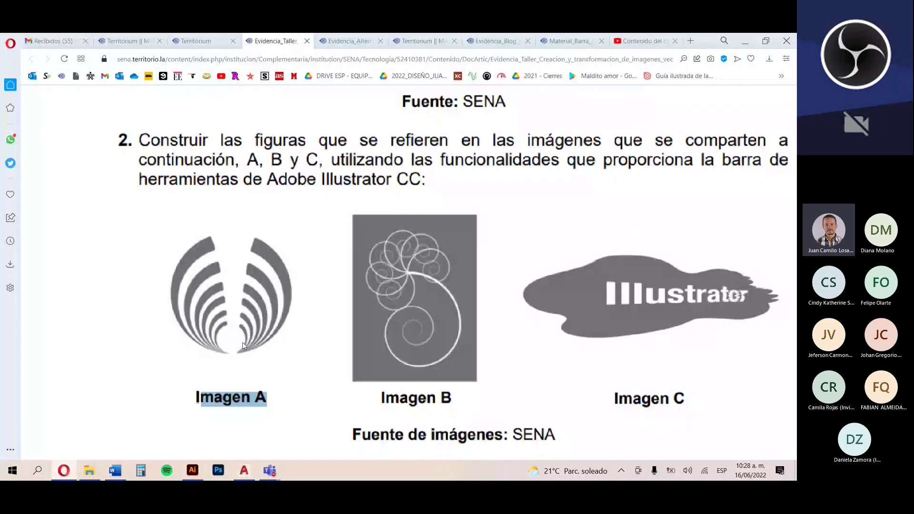
{"action": "left_click", "coordinate": [193, 470]}
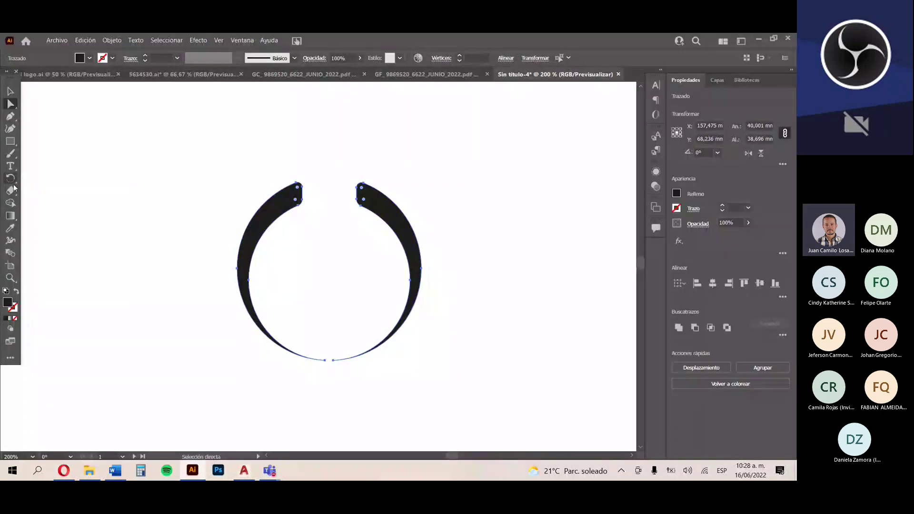
{"action": "left_click", "coordinate": [10, 178]}
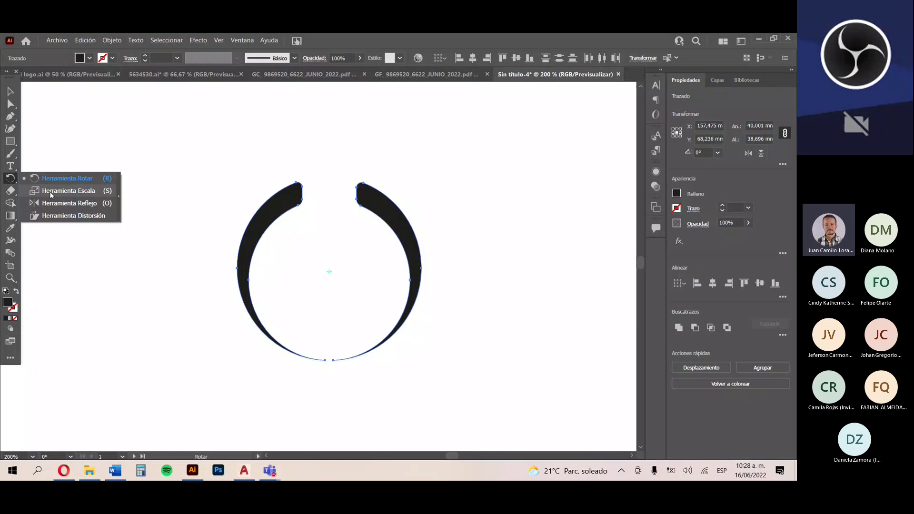
{"action": "left_click", "coordinate": [109, 193]}
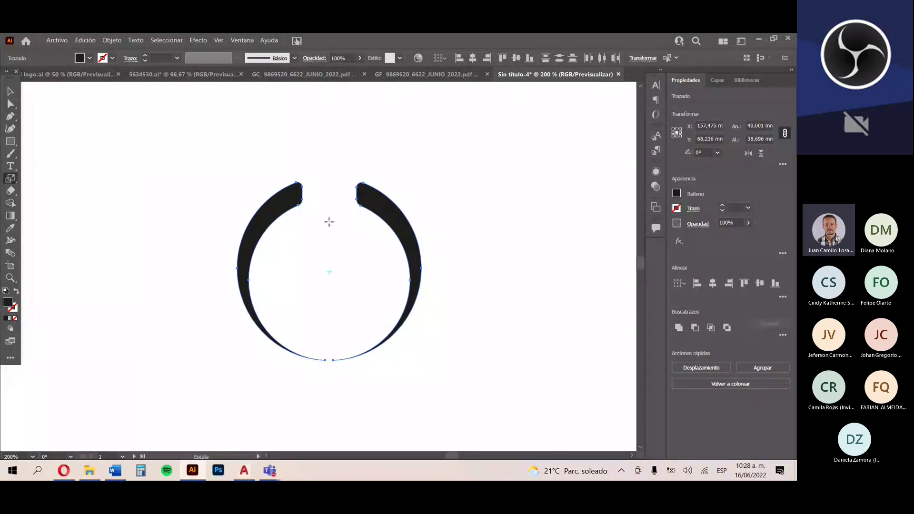
{"action": "left_click", "coordinate": [11, 179]}
{"action": "left_click", "coordinate": [329, 361], "text": "alt"}
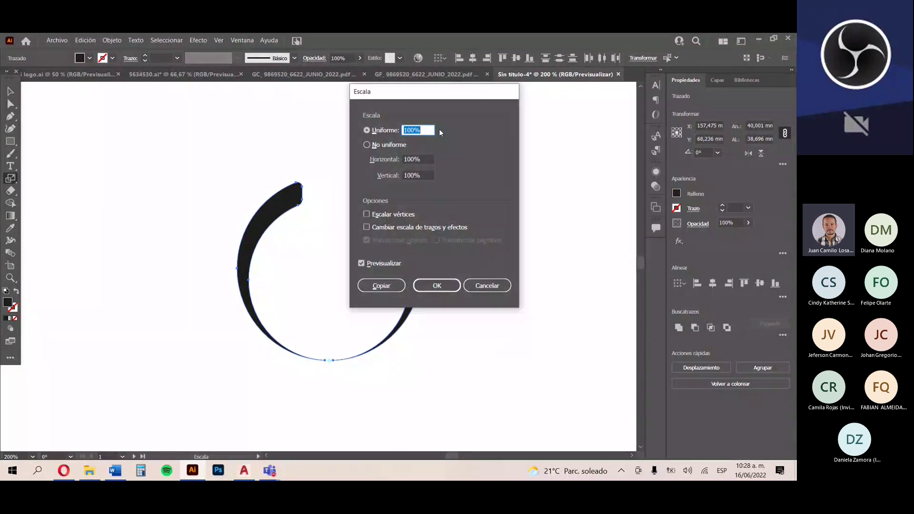
{"action": "left_click_drag", "start_coordinate": [437, 95], "coordinate": [527, 154]}
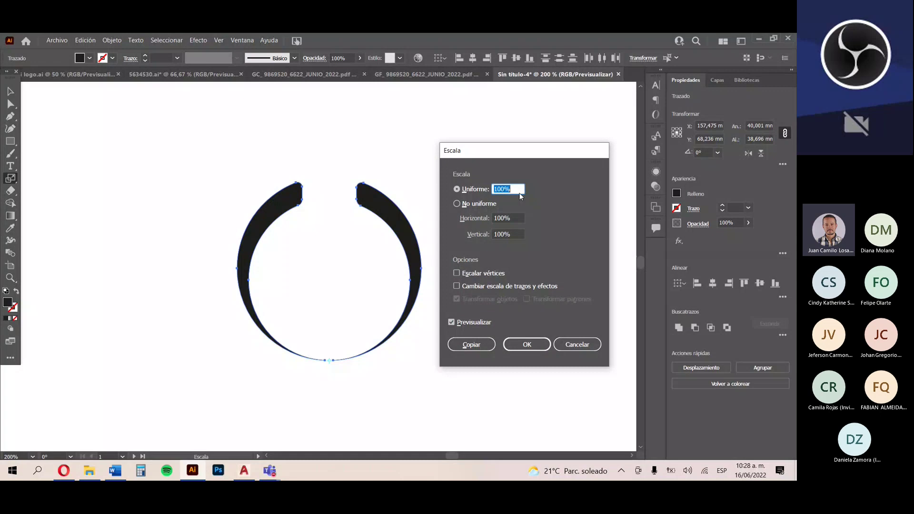
{"action": "type", "text": "80"}
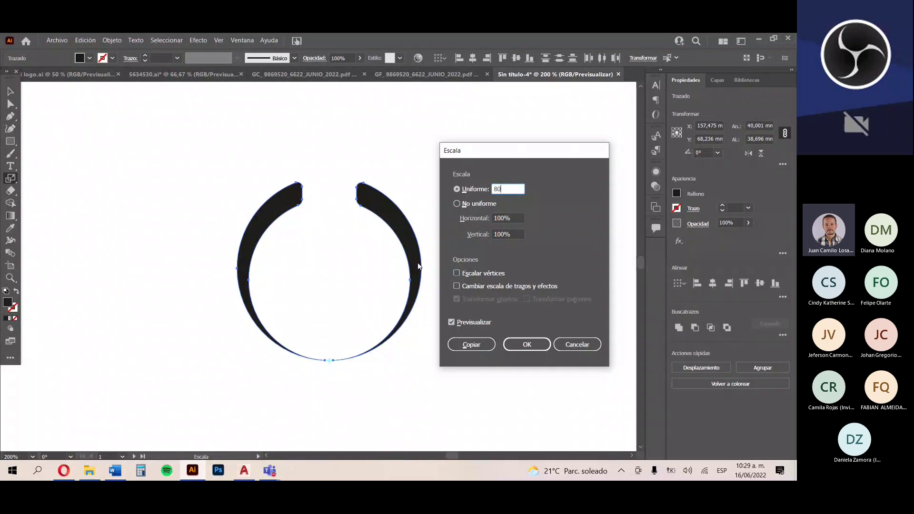
{"action": "left_click", "coordinate": [465, 345]}
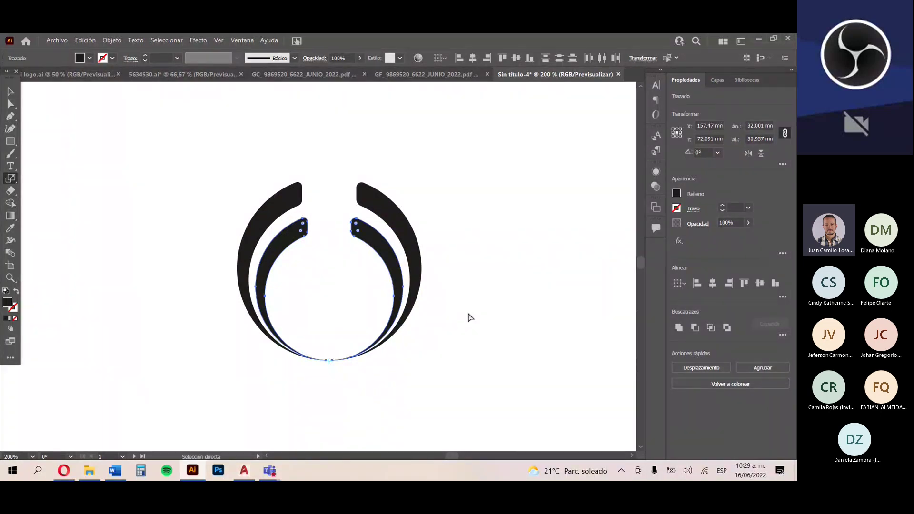
- Repeat the scaled copy of the arcs four more times to nest smaller pairs inside the first ones
{"action": "key", "text": "ctrl+d"}
{"action": "key", "text": "ctrl+d"}
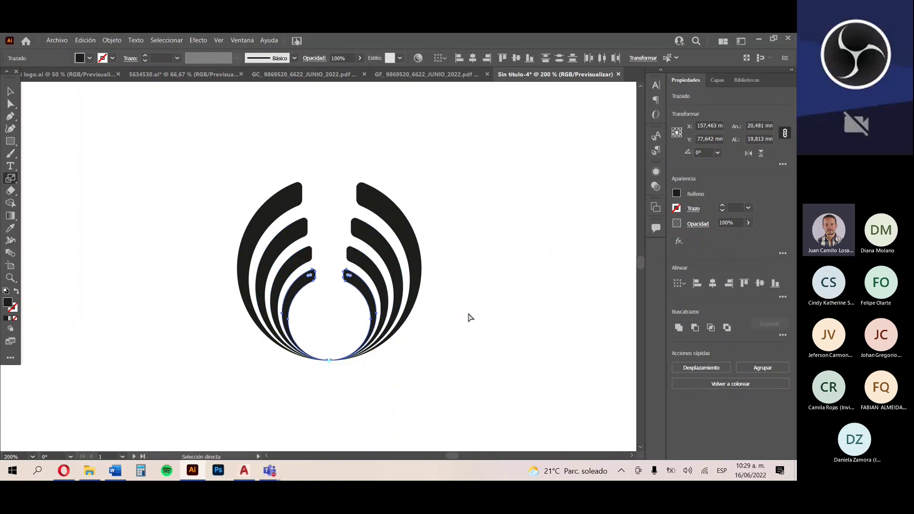
{"action": "key", "text": "ctrl+d"}
{"action": "key", "text": "ctrl+d"}
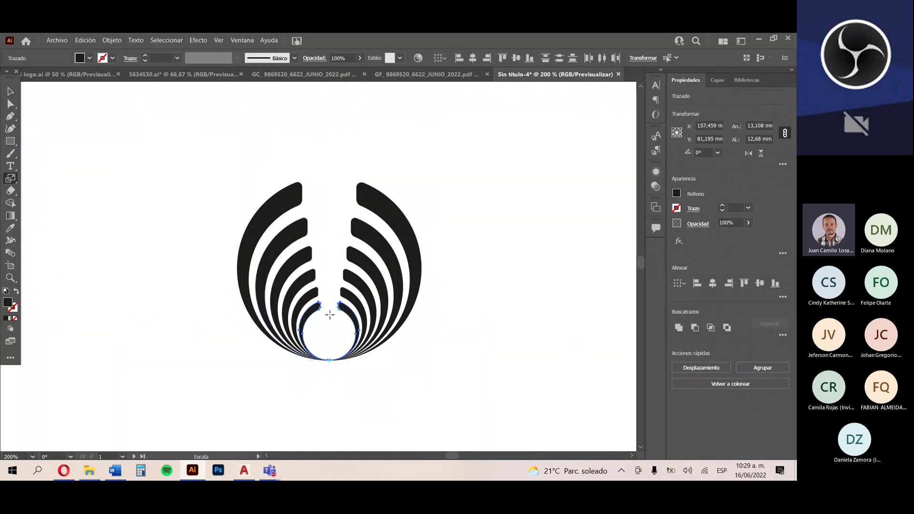
- Compare the nested arcs with Imagen A in the workshop PDF, selecting the whole figure in Illustrator between the checks
{"action": "left_click", "coordinate": [67, 477]}
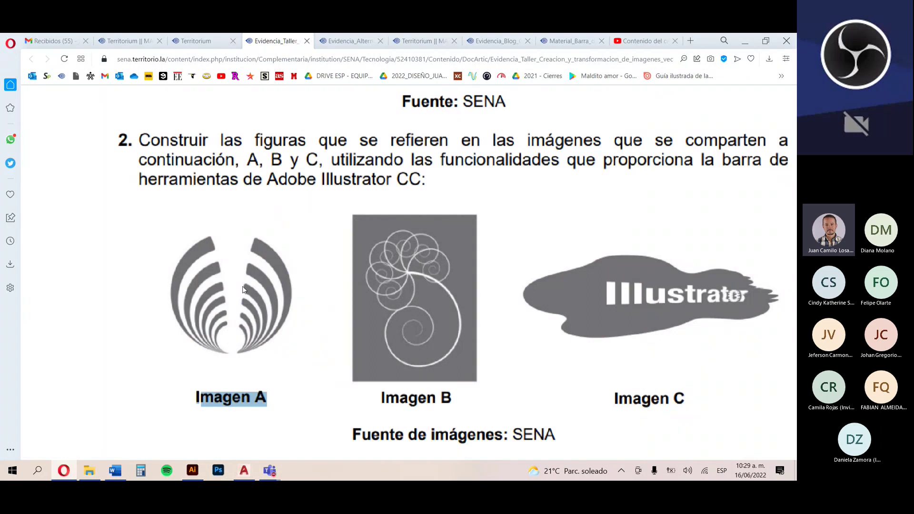
{"action": "key", "text": "alt+Tab"}
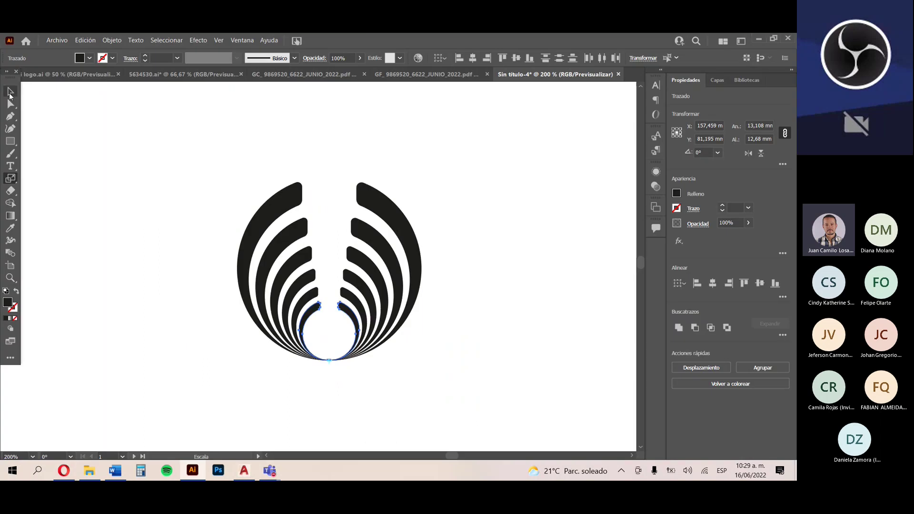
{"action": "key", "text": "ctrl+Tab"}
{"action": "left_click", "coordinate": [325, 310]}
{"action": "left_click_drag", "start_coordinate": [326, 311], "coordinate": [253, 249]}
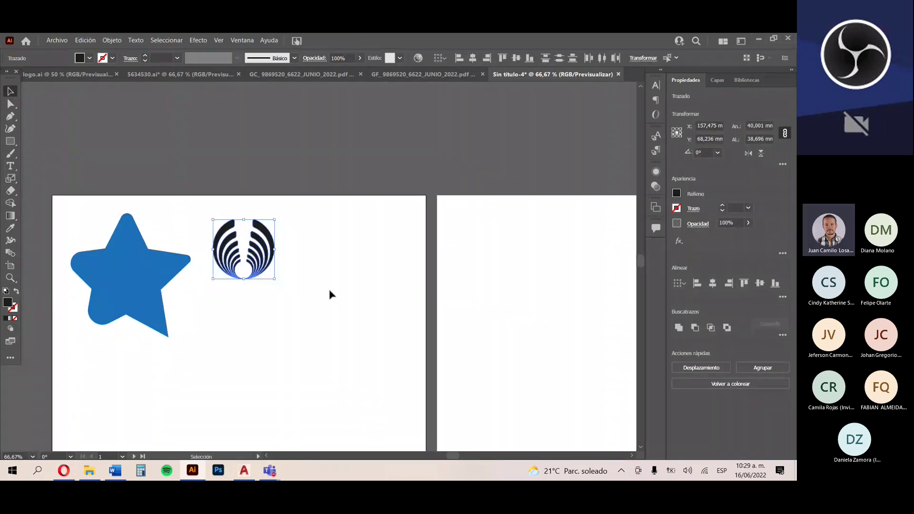
{"action": "key", "text": "alt+Tab"}
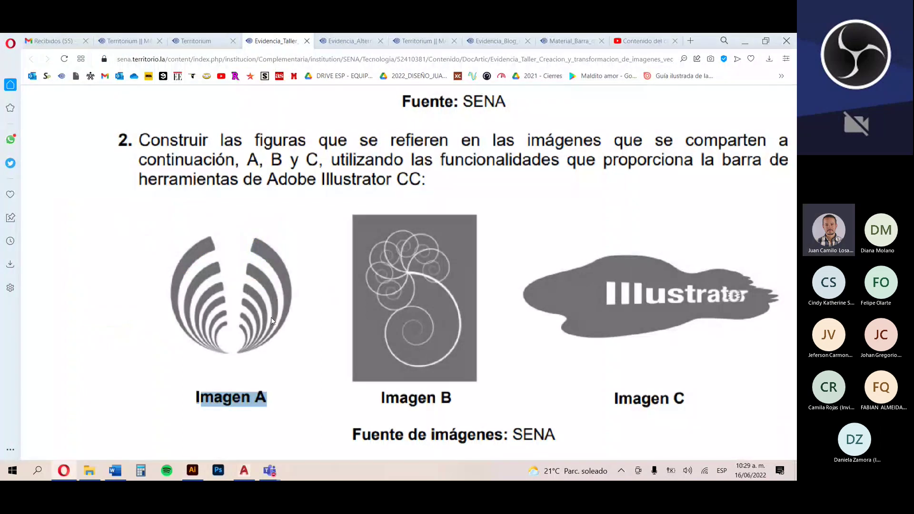
{"action": "key", "text": "alt+Tab"}
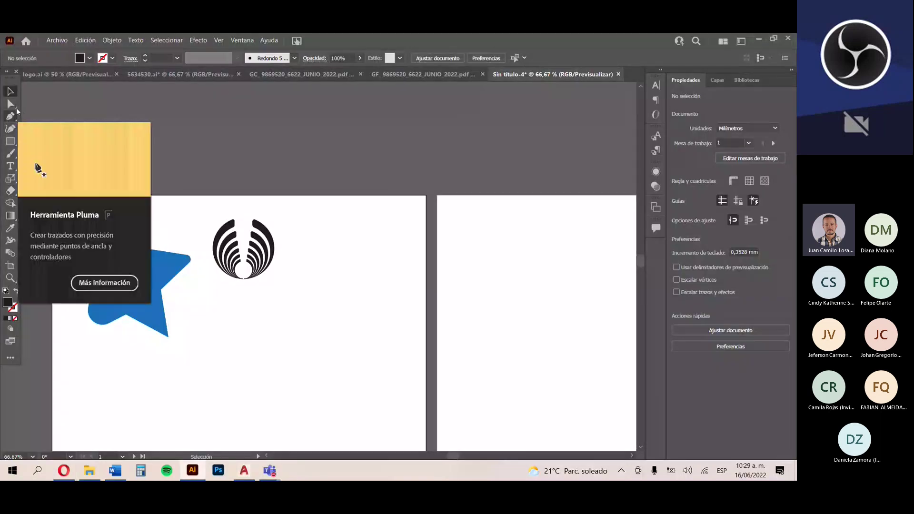
- Look through the tool groups and the complete tool list to find the Spiral tool
{"action": "left_click", "coordinate": [13, 145]}
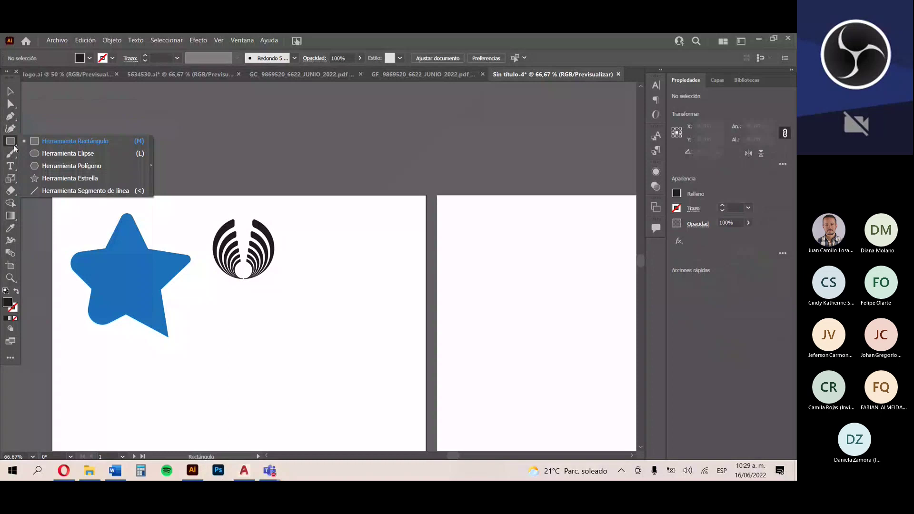
{"action": "left_click", "coordinate": [14, 160]}
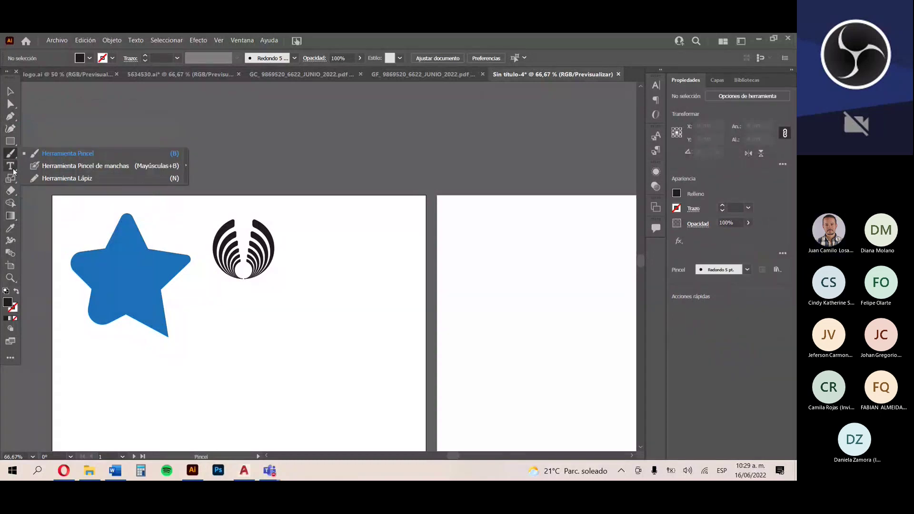
{"action": "left_click", "coordinate": [13, 167]}
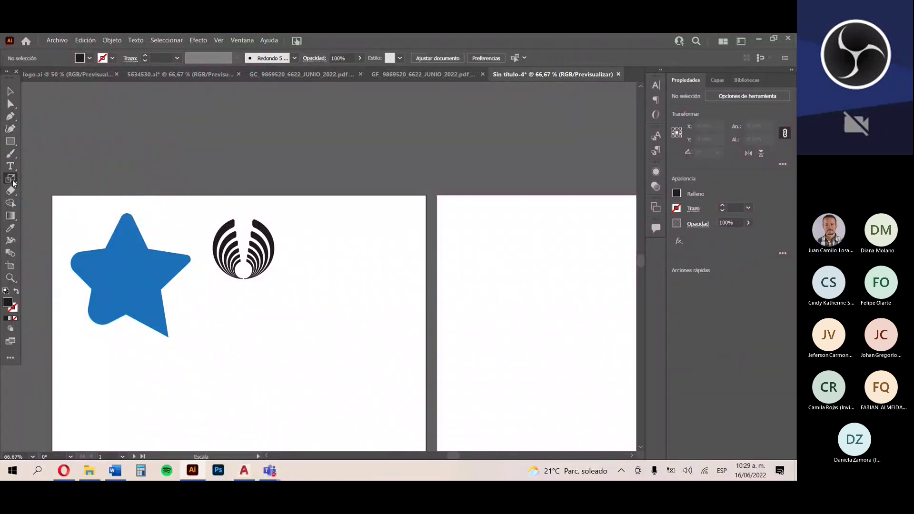
{"action": "left_click", "coordinate": [13, 181]}
{"action": "left_click", "coordinate": [14, 192]}
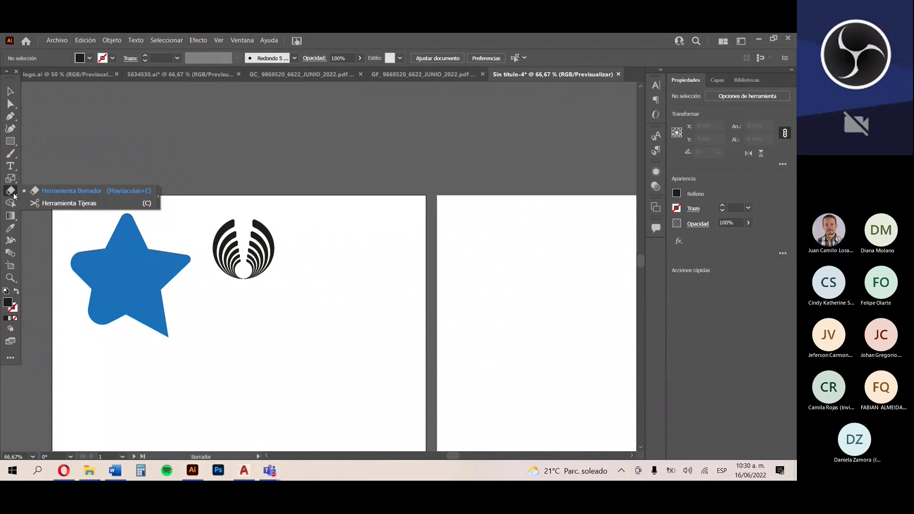
{"action": "left_click", "coordinate": [15, 205]}
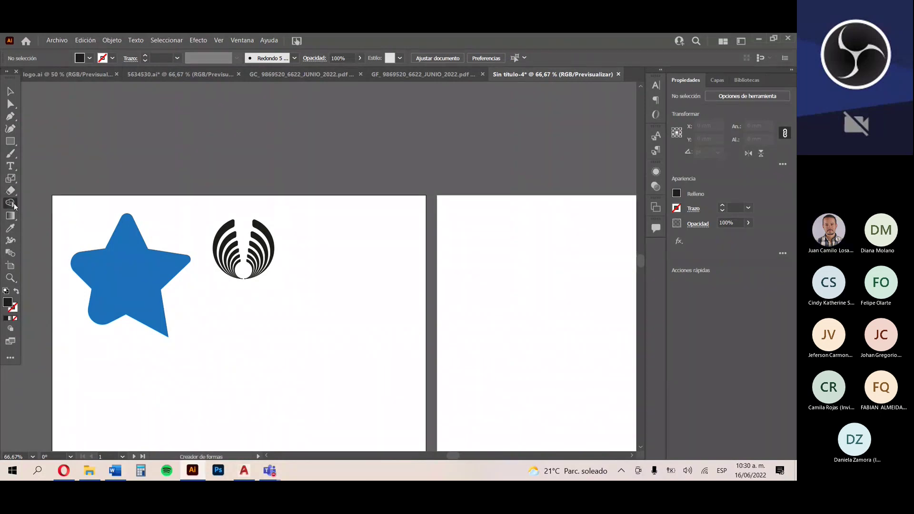
{"action": "left_click", "coordinate": [14, 205]}
{"action": "left_click", "coordinate": [10, 229]}
{"action": "left_click", "coordinate": [12, 360]}
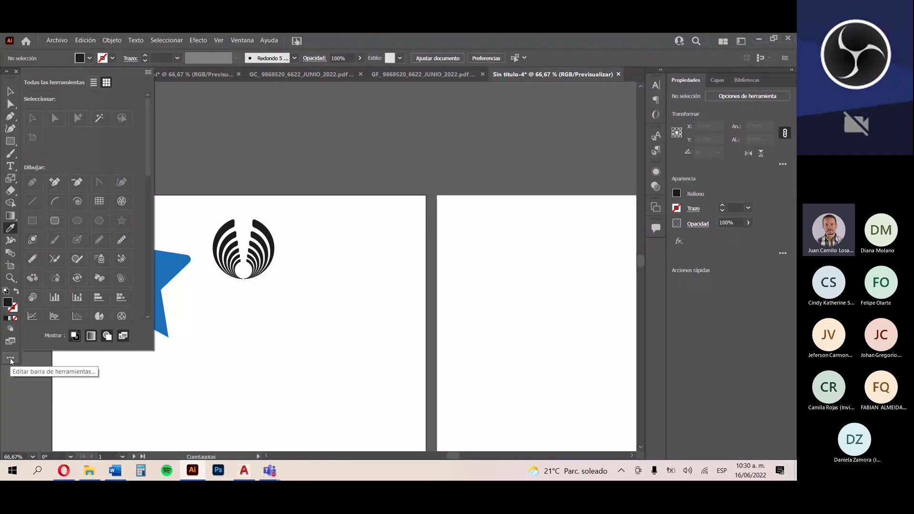
{"action": "scroll", "coordinate": [95, 226], "scroll_direction": "down", "scroll_amount": 5}
{"action": "scroll", "coordinate": [95, 227], "scroll_direction": "up", "scroll_amount": 3}
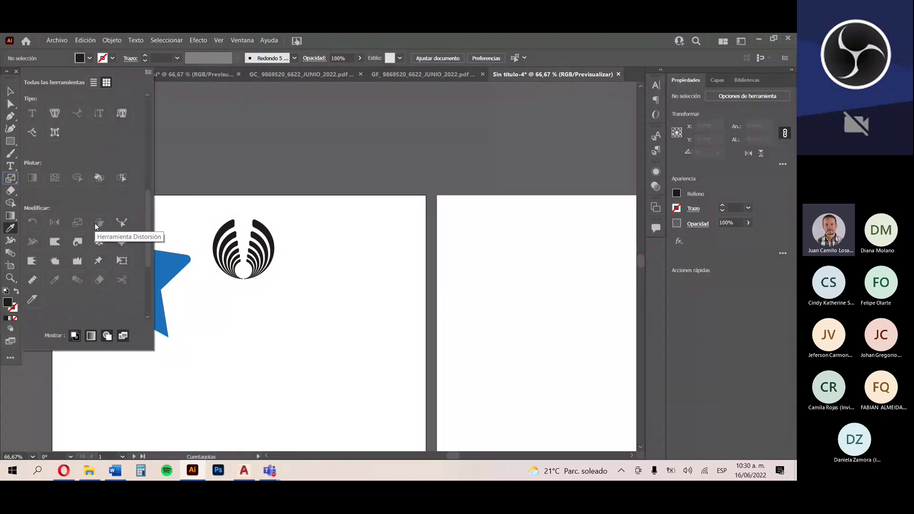
{"action": "scroll", "coordinate": [88, 214], "scroll_direction": "up", "scroll_amount": 3}
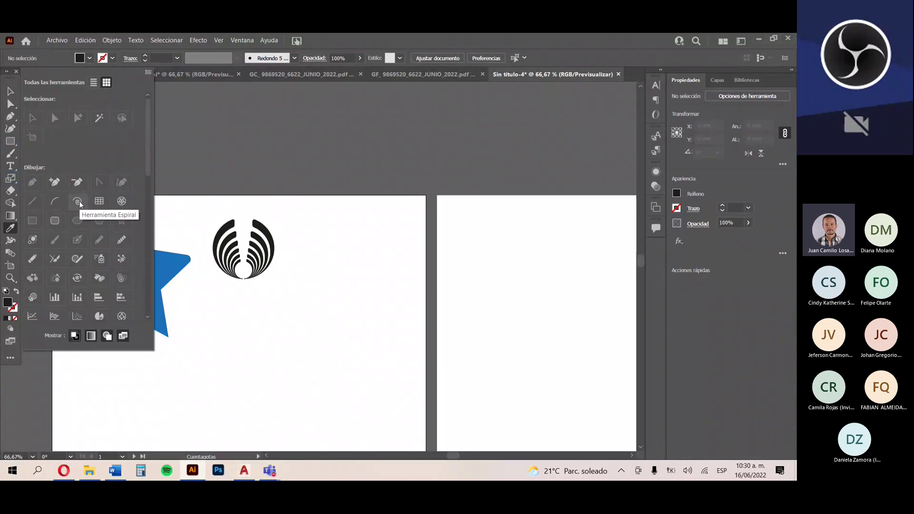
- Draw a spiral about 60 mm wide and 48 mm high with the Spiral tool and move it onto the second artboard
{"action": "left_click", "coordinate": [79, 201]}
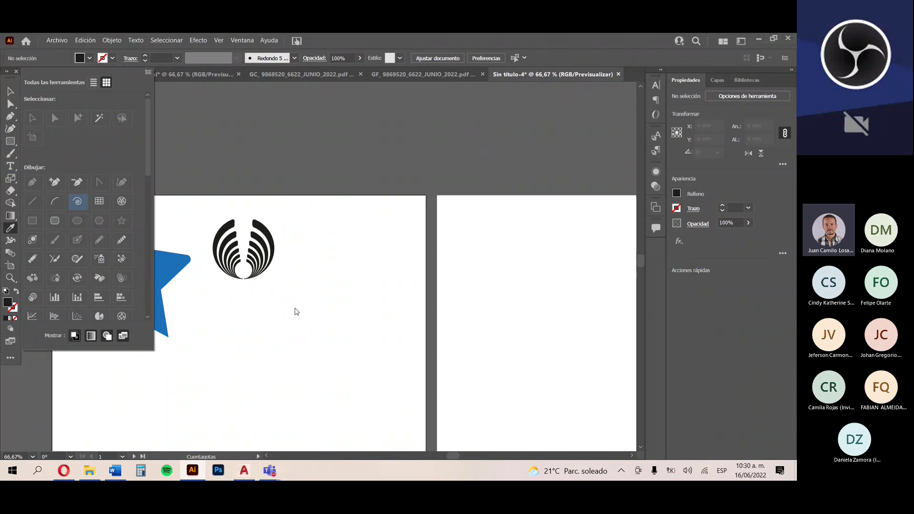
{"action": "left_click_drag", "start_coordinate": [305, 298], "coordinate": [367, 285]}
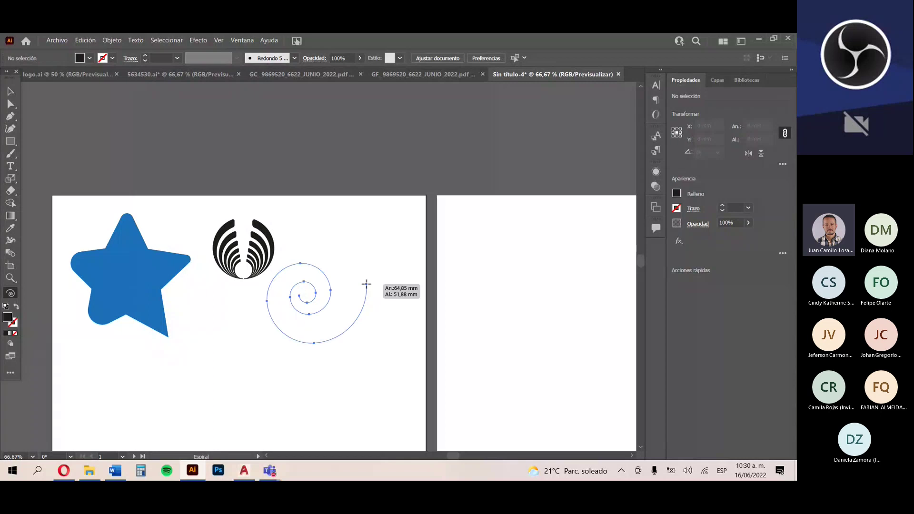
{"action": "left_click", "coordinate": [10, 91]}
{"action": "left_click_drag", "start_coordinate": [318, 292], "coordinate": [518, 275]}
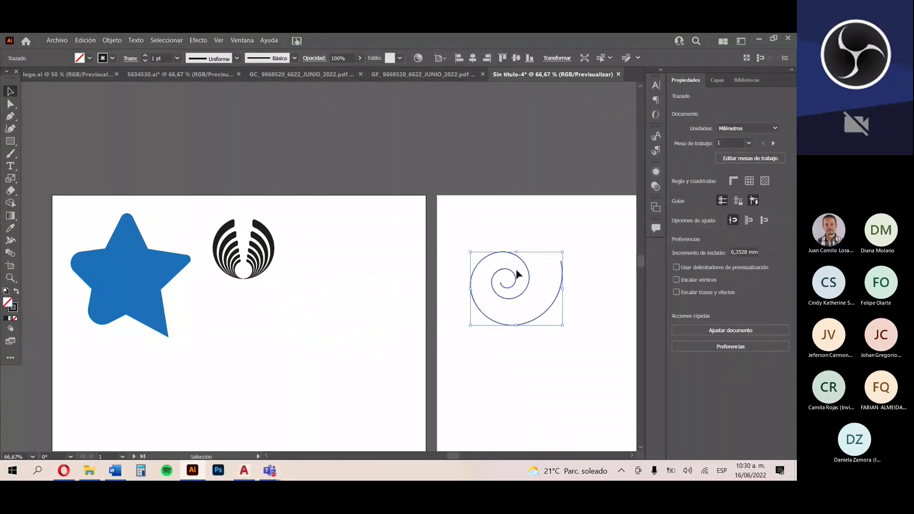
{"action": "left_click_drag", "start_coordinate": [518, 274], "coordinate": [353, 257]}
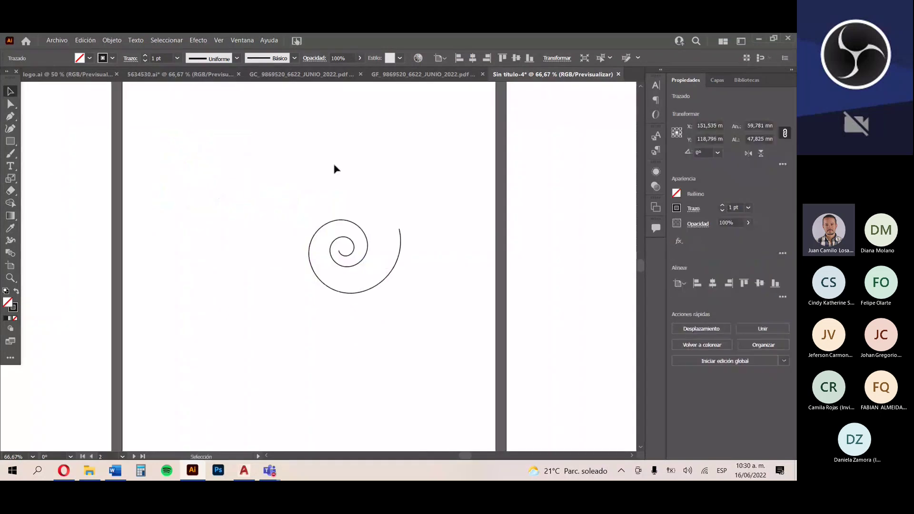
- Check Imagen B in the workshop PDF and reflect the spiral across the vertical axis
{"action": "key", "text": "alt+Tab"}
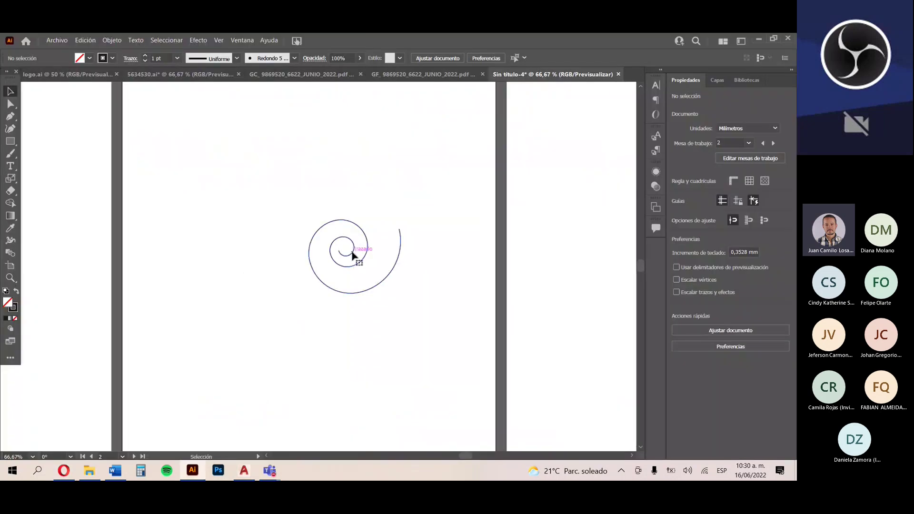
{"action": "right_click", "coordinate": [355, 252]}
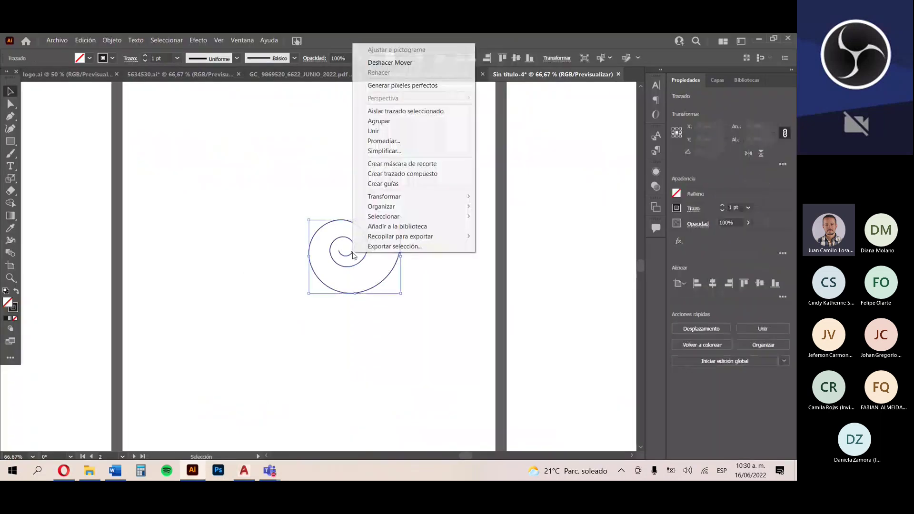
{"action": "mouse_move", "coordinate": [395, 196]}
{"action": "left_click", "coordinate": [524, 230]}
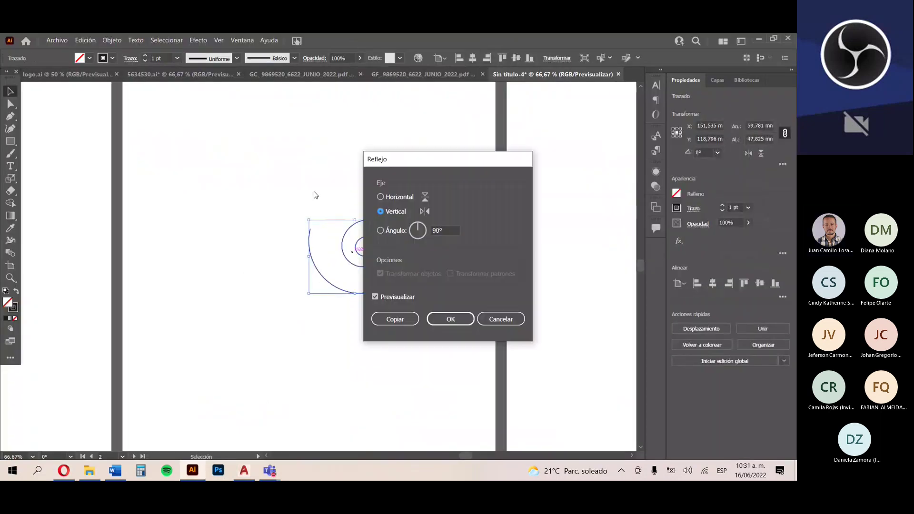
{"action": "left_click", "coordinate": [470, 323]}
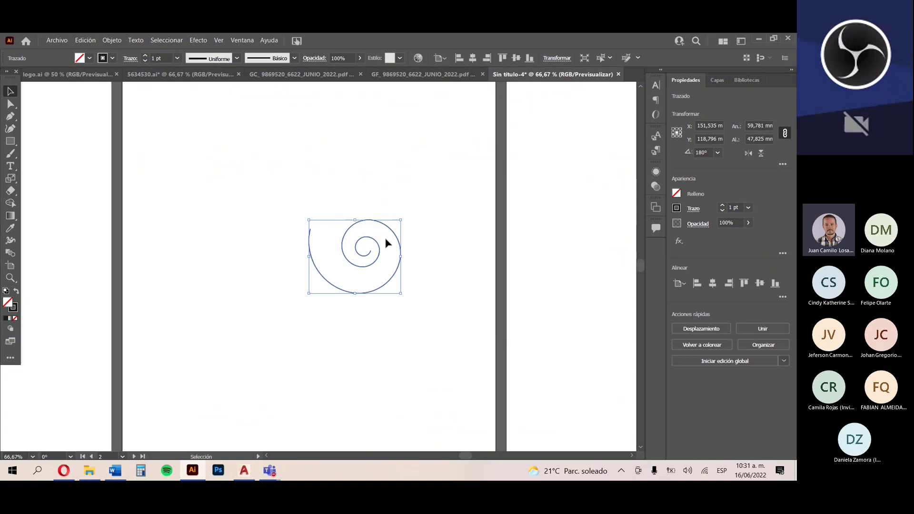
- Rotate the reflected spiral counterclockwise by about 10° and compare it with Imagen B in the workshop PDF
{"action": "mouse_move", "coordinate": [402, 218]}
{"action": "left_mouse_down"}
{"action": "mouse_move", "coordinate": [402, 262]}
{"action": "mouse_move", "coordinate": [387, 220]}
{"action": "left_mouse_up"}
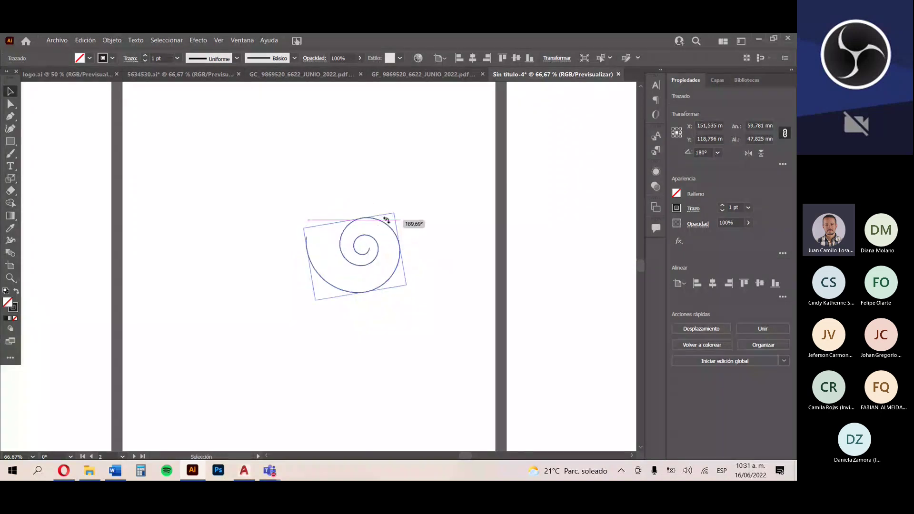
{"action": "key", "text": "alt+Tab"}
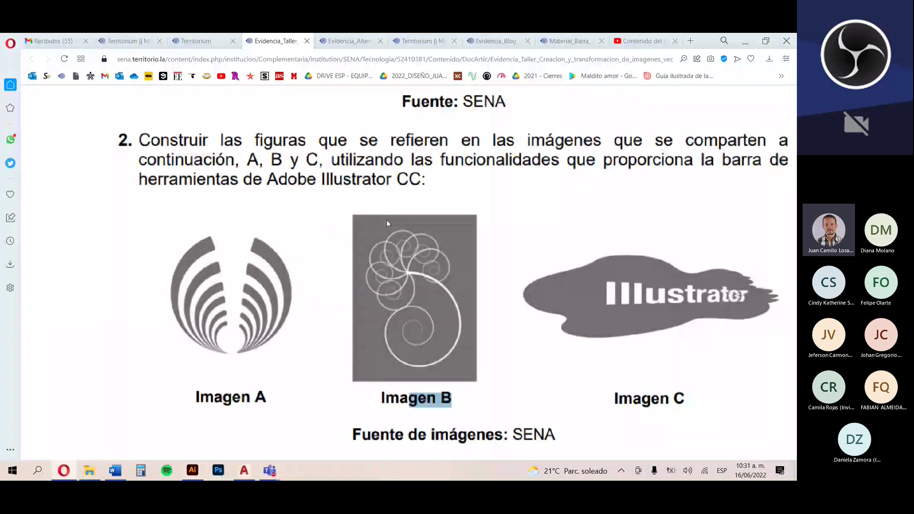
{"action": "key", "text": "alt+Tab"}
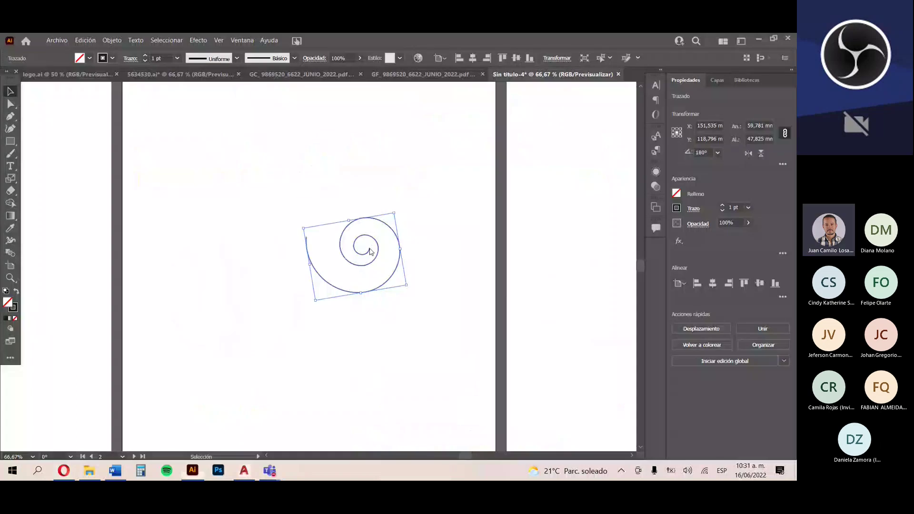
- Reflect the spiral across the horizontal axis and compare it with Imagen B in the workshop PDF
{"action": "right_click", "coordinate": [370, 251]}
{"action": "left_click", "coordinate": [519, 413]}
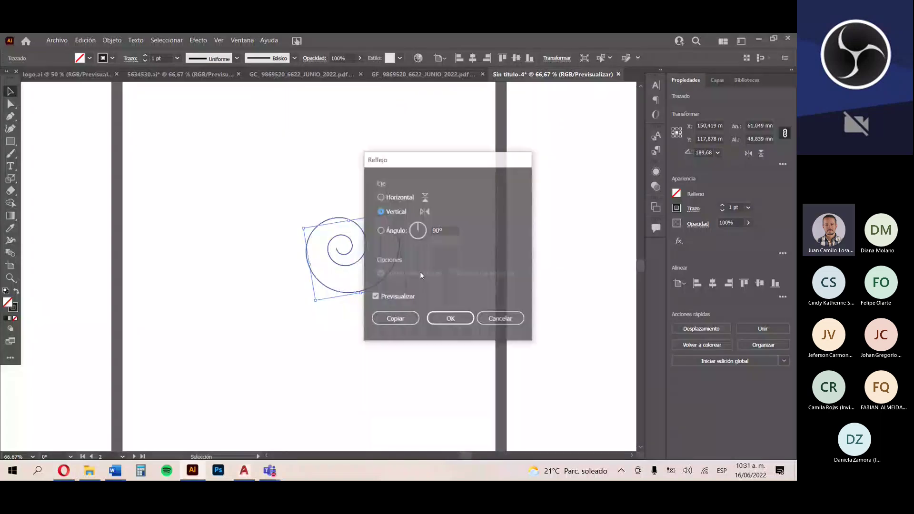
{"action": "left_click", "coordinate": [465, 320]}
{"action": "left_click", "coordinate": [454, 299]}
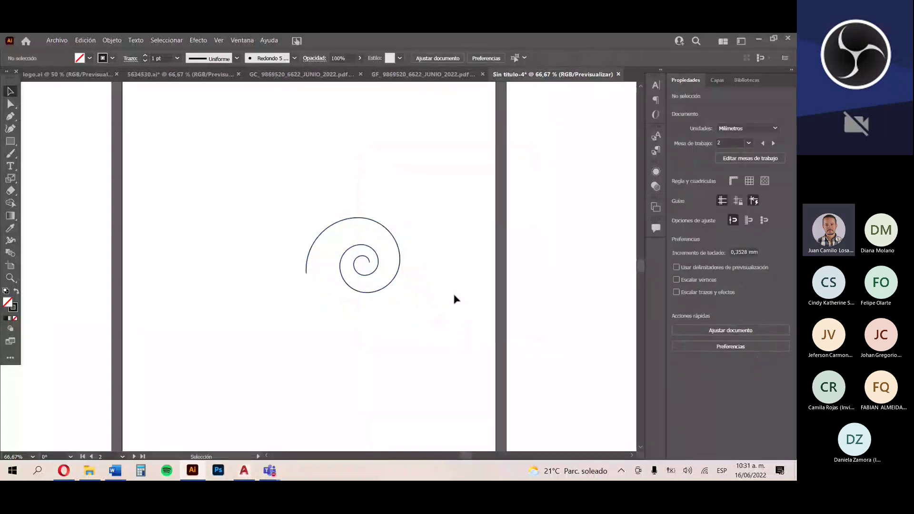
{"action": "key", "text": "alt+Tab"}
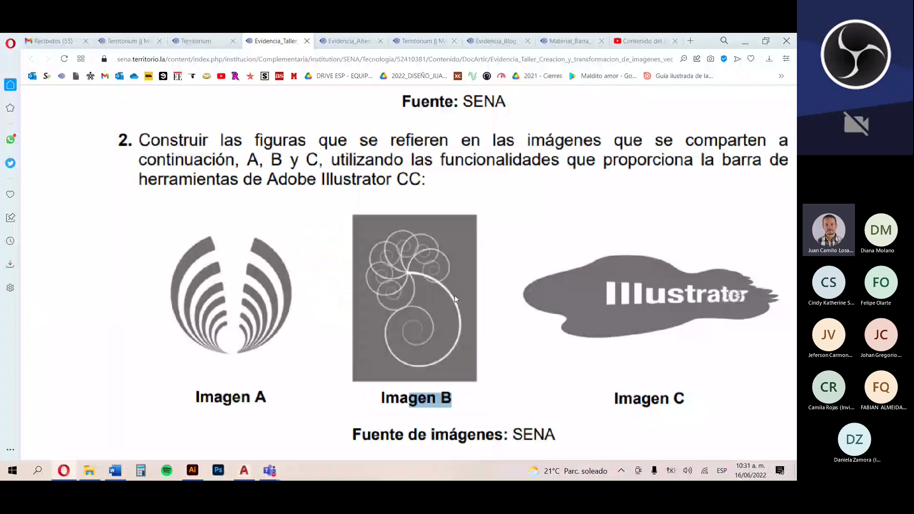
{"action": "key", "text": "alt+Tab"}
- Move the spiral slightly up and make a copy rotated 45° around its outer end point
{"action": "left_click", "coordinate": [398, 281]}
{"action": "left_click_drag", "start_coordinate": [10, 178], "coordinate": [49, 176]}
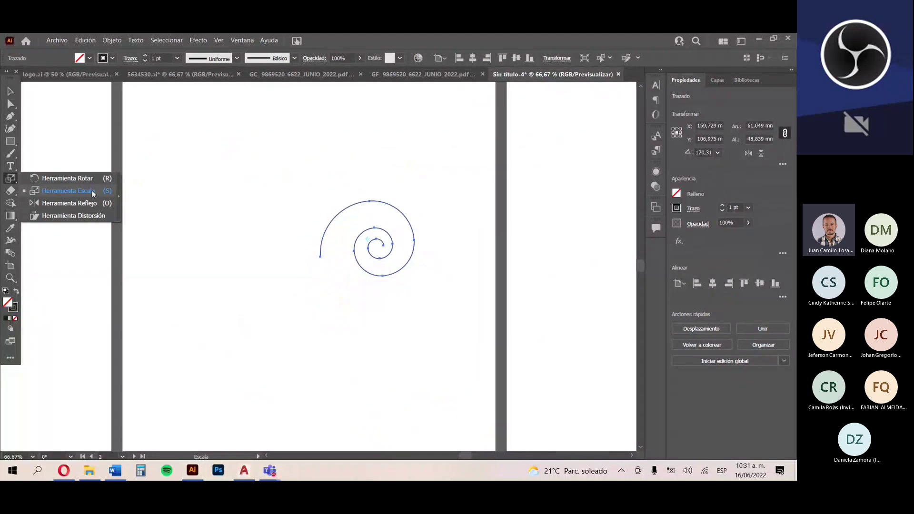
{"action": "left_click", "coordinate": [79, 177]}
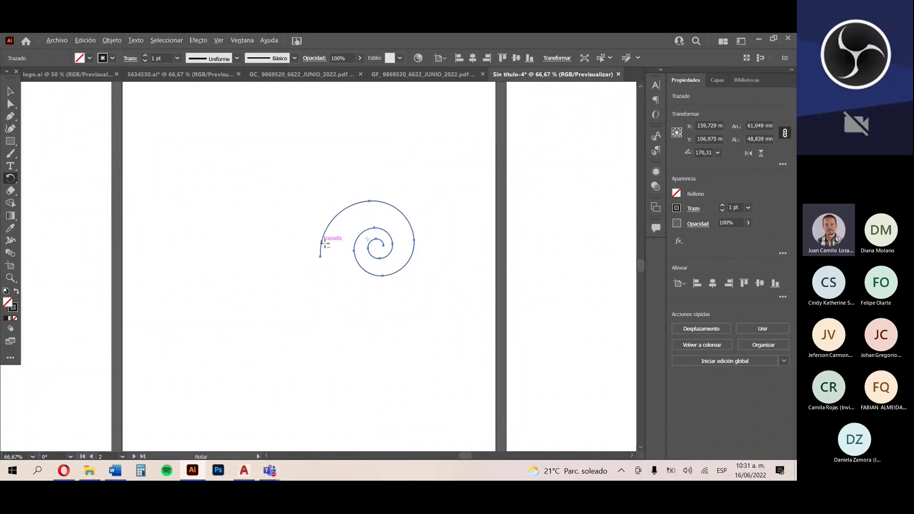
{"action": "left_click", "coordinate": [321, 257], "text": "alt"}
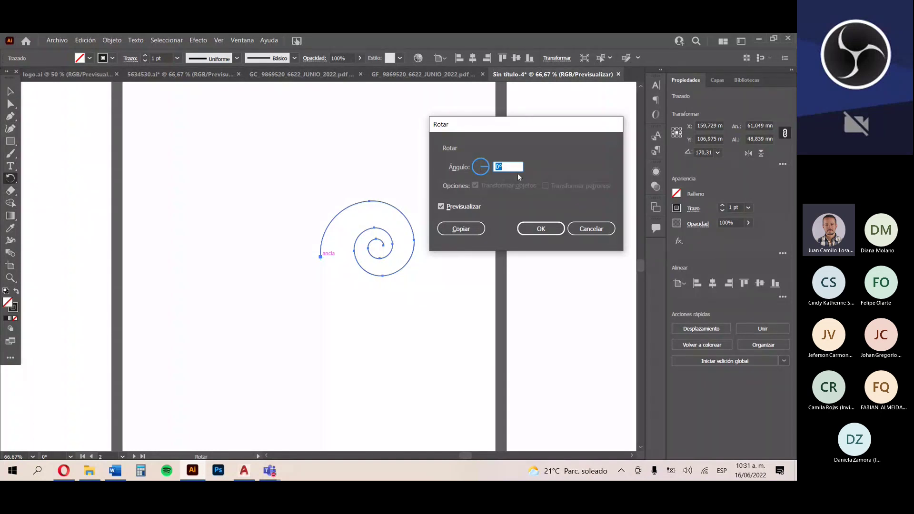
{"action": "type", "text": "45"}
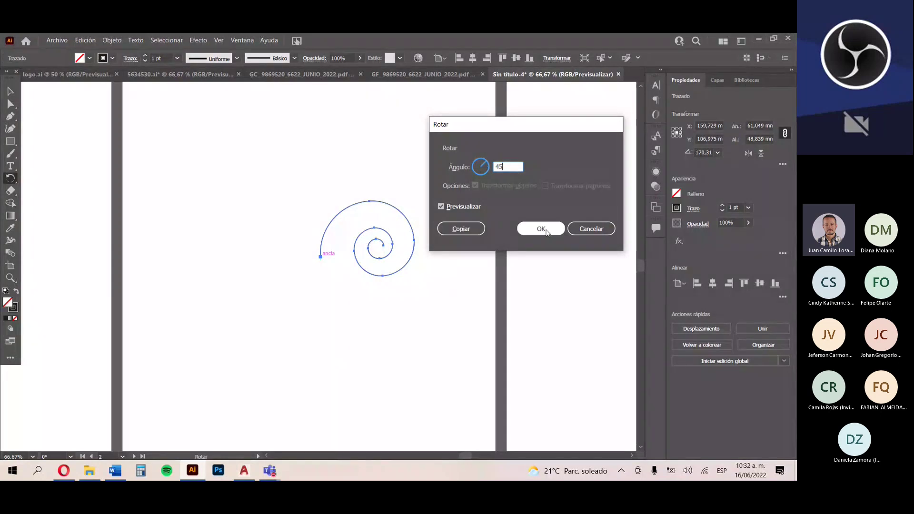
{"action": "left_click", "coordinate": [462, 229]}
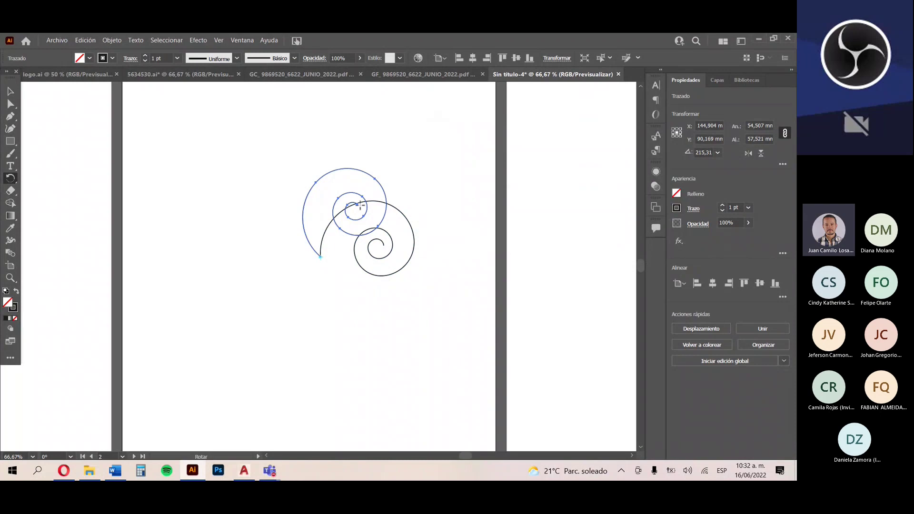
- Repeat the 45° rotated copy five more times around the shared end point
{"action": "key", "text": "ctrl+d"}
{"action": "key", "text": "ctrl+d"}
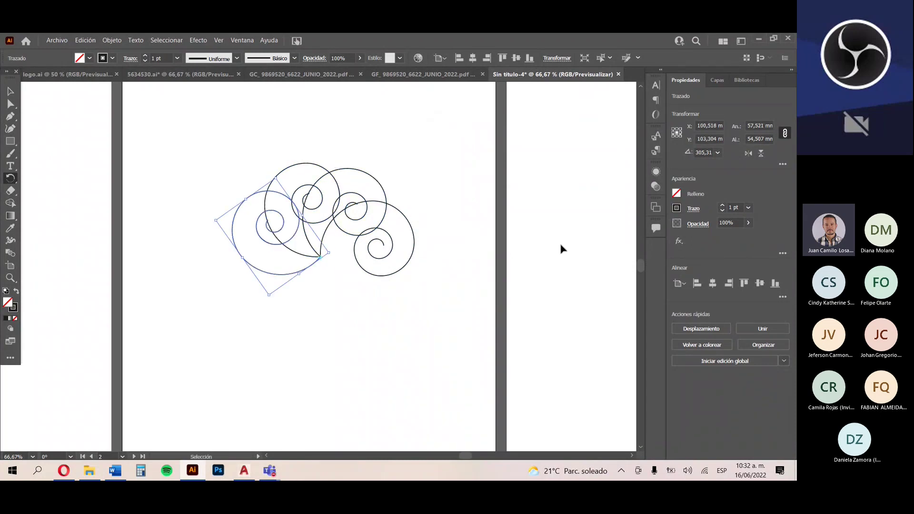
{"action": "key", "text": "ctrl+d"}
{"action": "key", "text": "ctrl+d"}
{"action": "key", "text": "ctrl+d"}
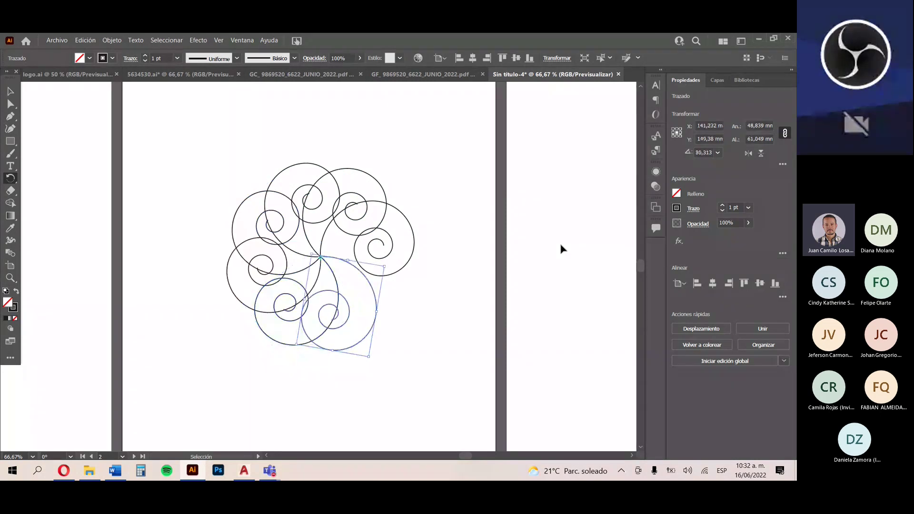
{"action": "key", "text": "r"}
- Enlarge the lowest spiral to about 86 mm wide and 108 mm high, rotating it slightly and realigning its start with the shared point
{"action": "scroll", "coordinate": [416, 257], "scroll_direction": "down", "scroll_amount": 2}
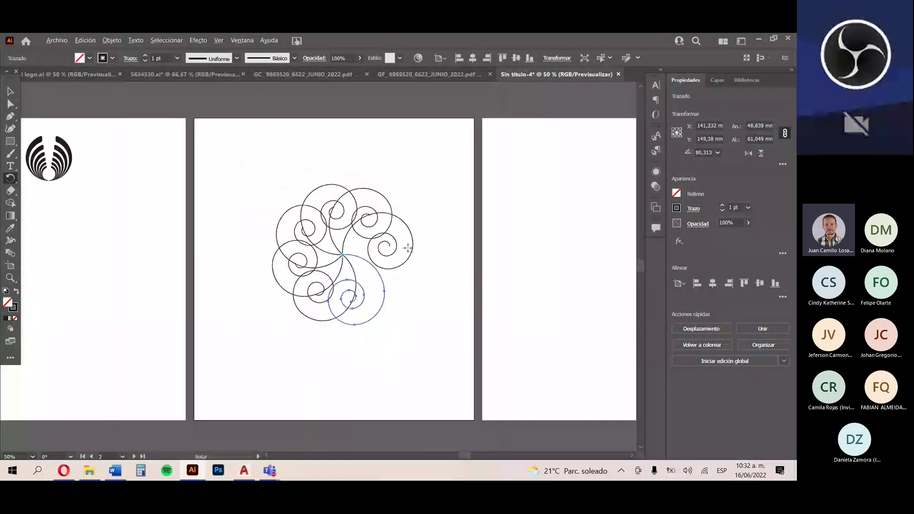
{"action": "scroll", "coordinate": [415, 258], "scroll_direction": "up", "scroll_amount": 1}
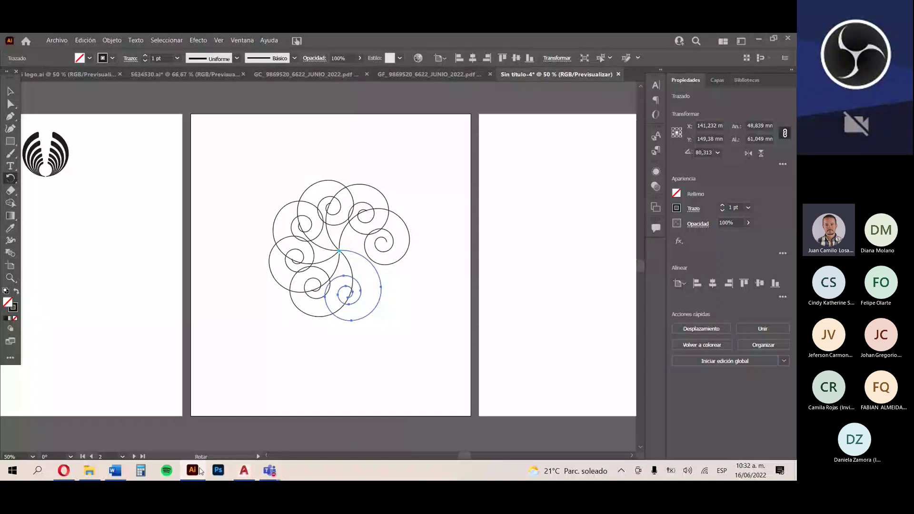
{"action": "left_click", "coordinate": [199, 472]}
{"action": "left_click", "coordinate": [200, 472]}
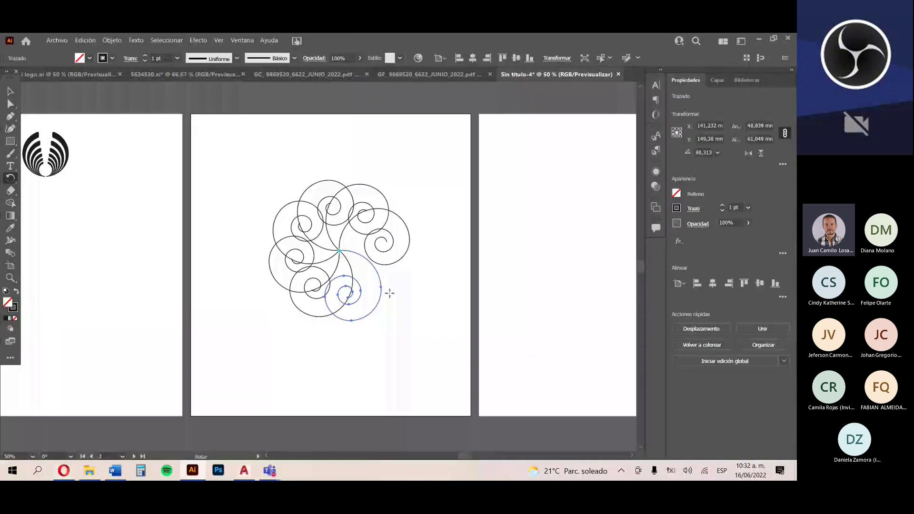
{"action": "key", "text": "v"}
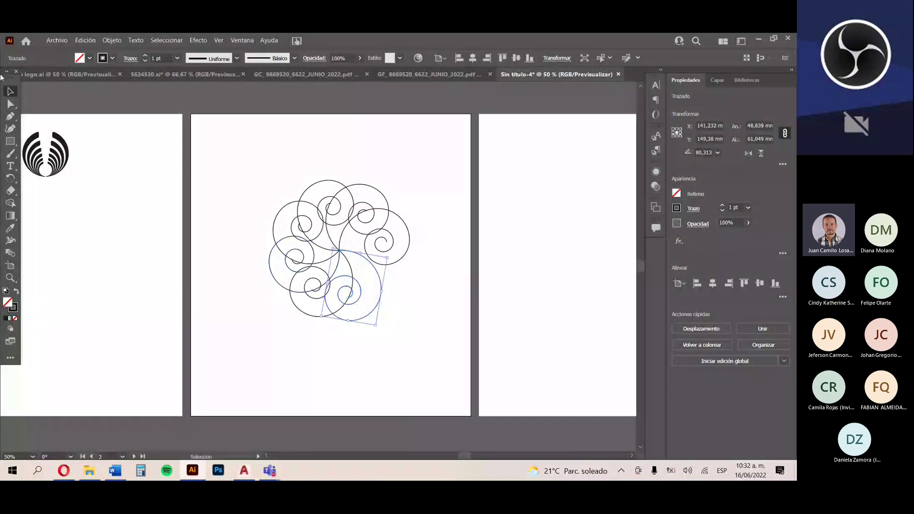
{"action": "left_click_drag", "start_coordinate": [377, 326], "coordinate": [416, 386]}
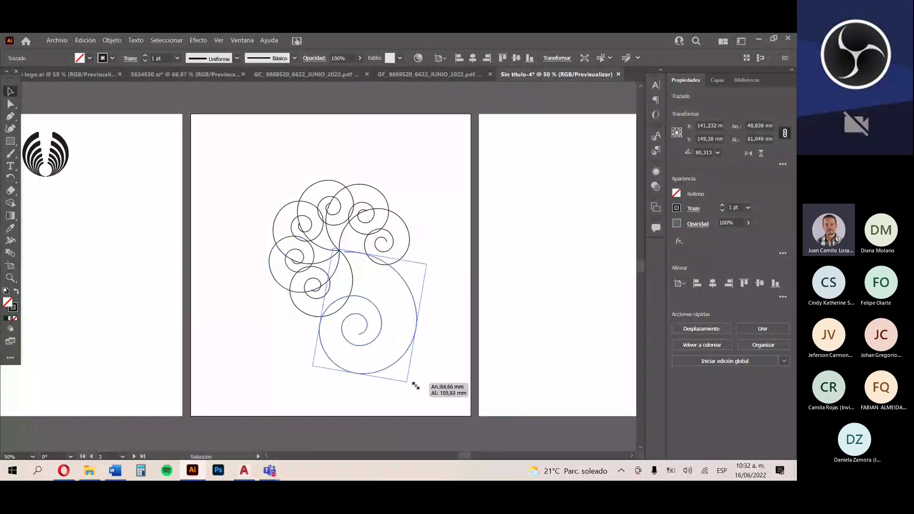
{"action": "left_click_drag", "start_coordinate": [416, 386], "coordinate": [416, 384]}
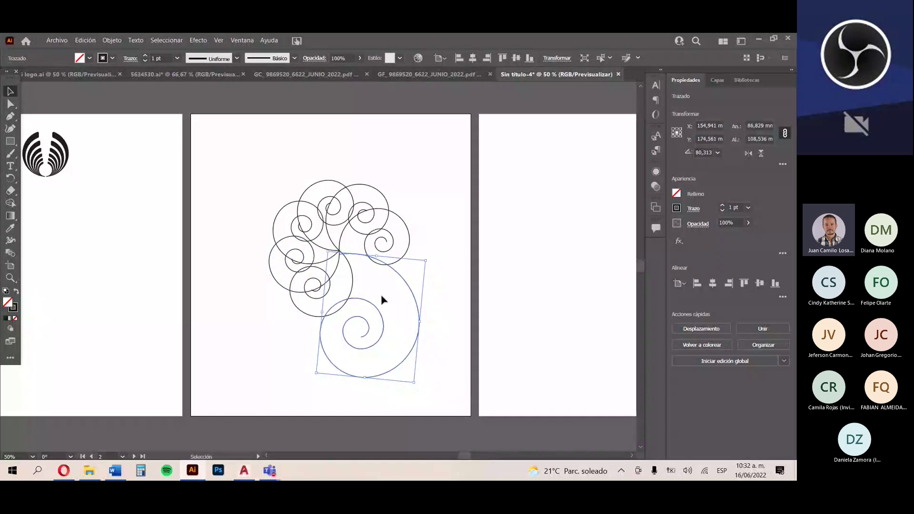
{"action": "left_click", "coordinate": [461, 294]}
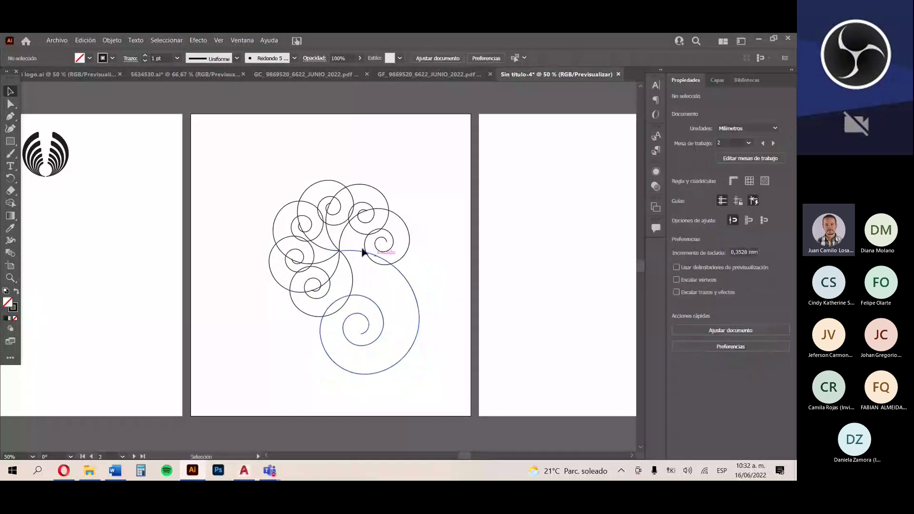
- Resize the large spiral to about 78 by 97 mm, adjusting its rotation and position to match Imagen B in the workshop PDF
{"action": "scroll", "coordinate": [363, 253], "scroll_direction": "up", "scroll_amount": 1}
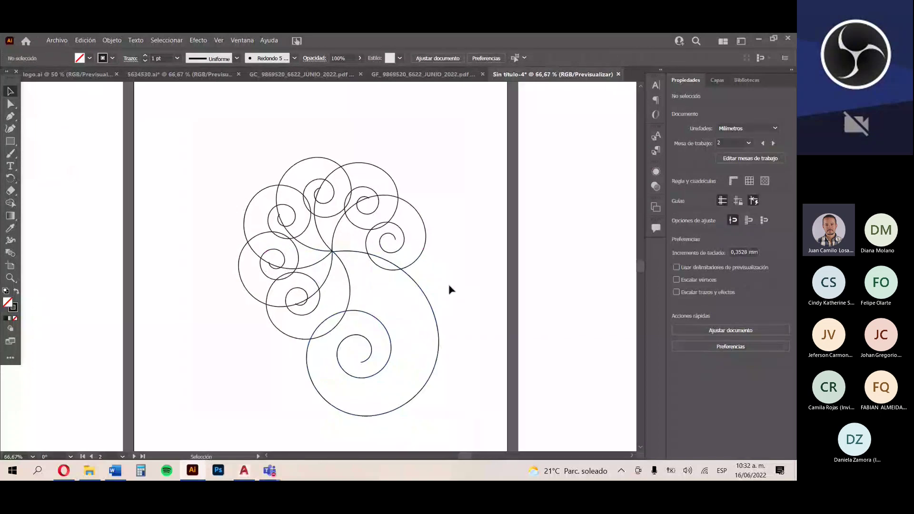
{"action": "key", "text": "alt+Tab"}
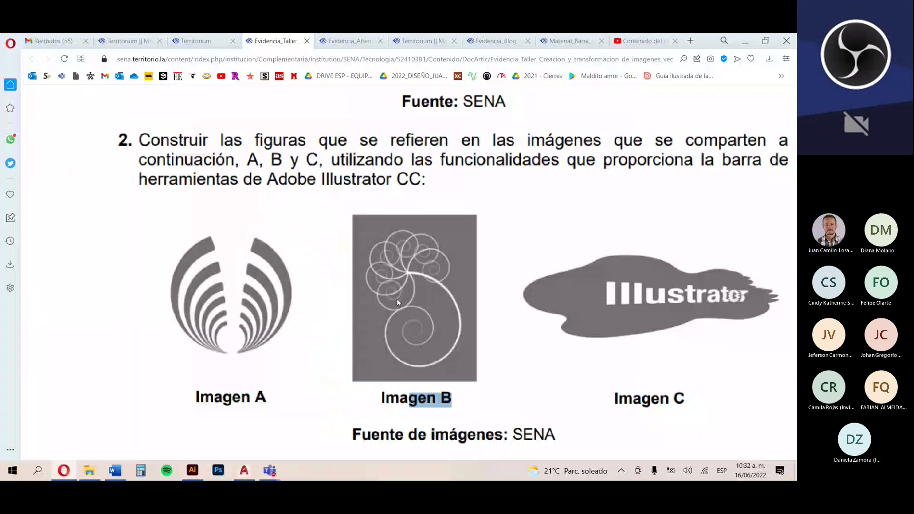
{"action": "key", "text": "alt+Tab"}
{"action": "left_click", "coordinate": [320, 247]}
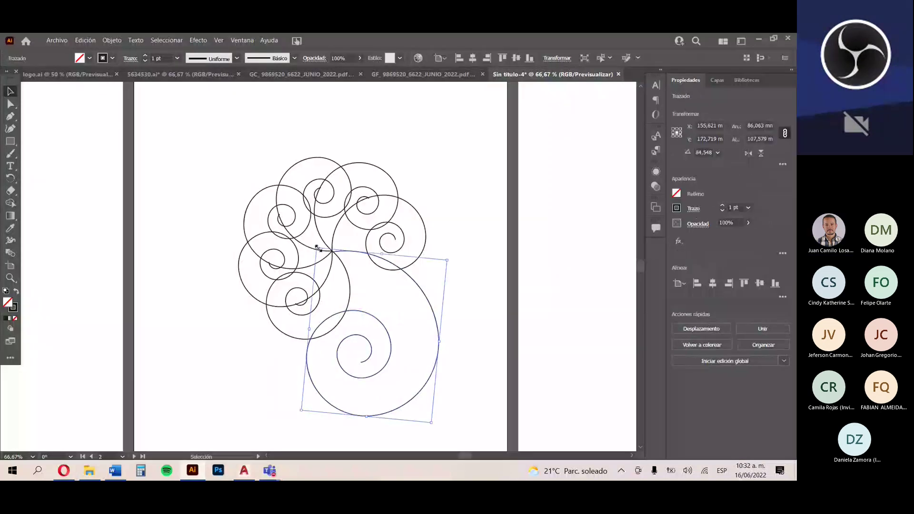
{"action": "left_click_drag", "start_coordinate": [319, 248], "coordinate": [325, 263]}
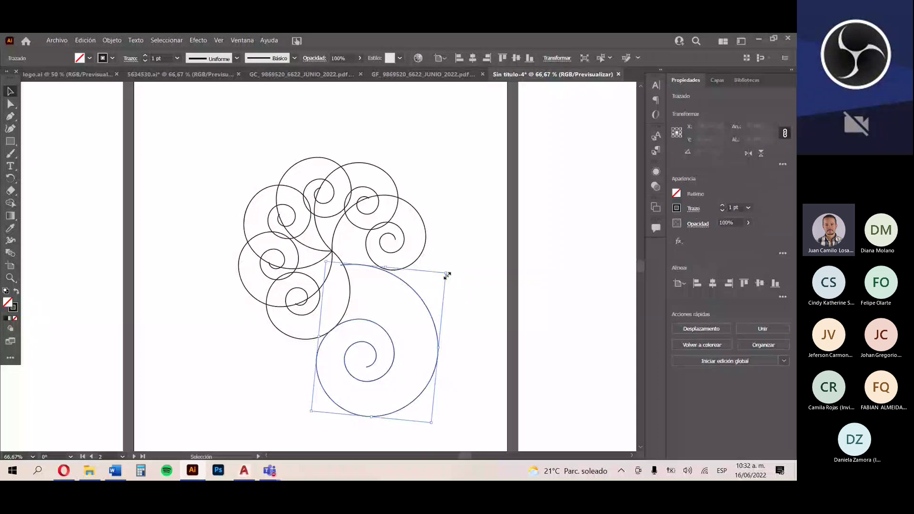
{"action": "left_click_drag", "start_coordinate": [447, 275], "coordinate": [447, 261]}
{"action": "left_click_drag", "start_coordinate": [396, 340], "coordinate": [398, 326]}
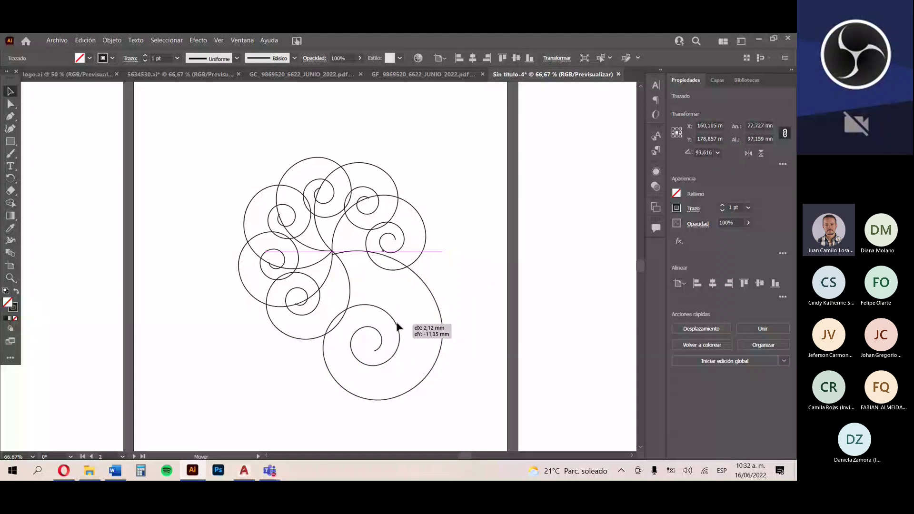
{"action": "key", "text": "alt+Tab"}
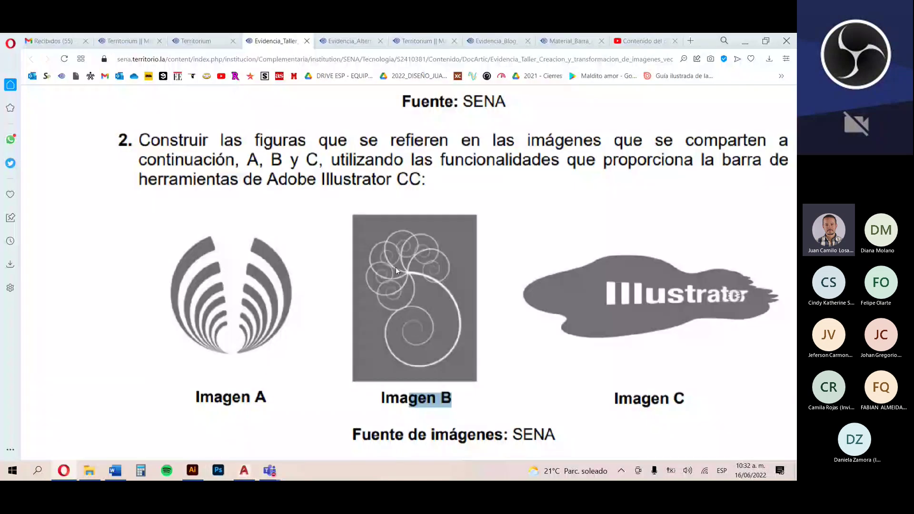
{"action": "key", "text": "alt+Tab"}
- Draw a rectangle about 179 mm wide and 209 mm high over the spirals and fill it with grey
{"action": "scroll", "coordinate": [274, 257], "scroll_direction": "up", "scroll_amount": 2}
{"action": "key", "text": "m"}
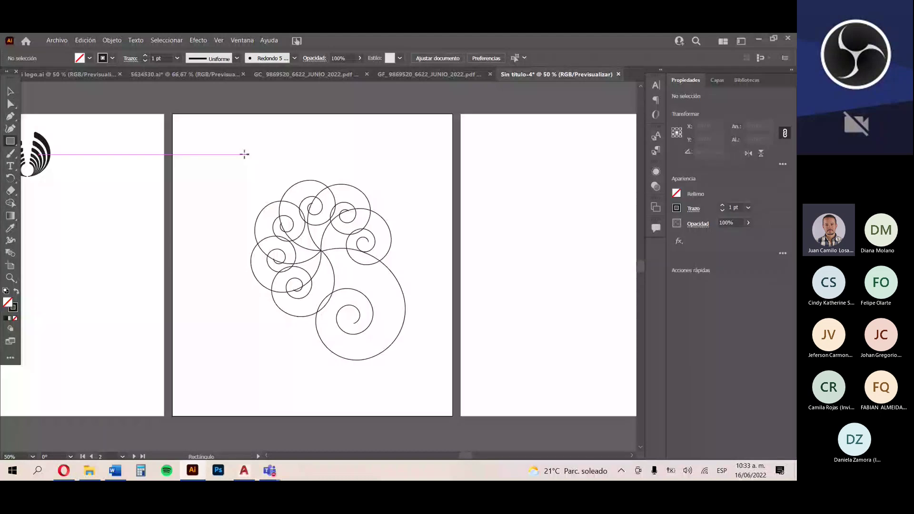
{"action": "left_click_drag", "start_coordinate": [231, 148], "coordinate": [437, 388]}
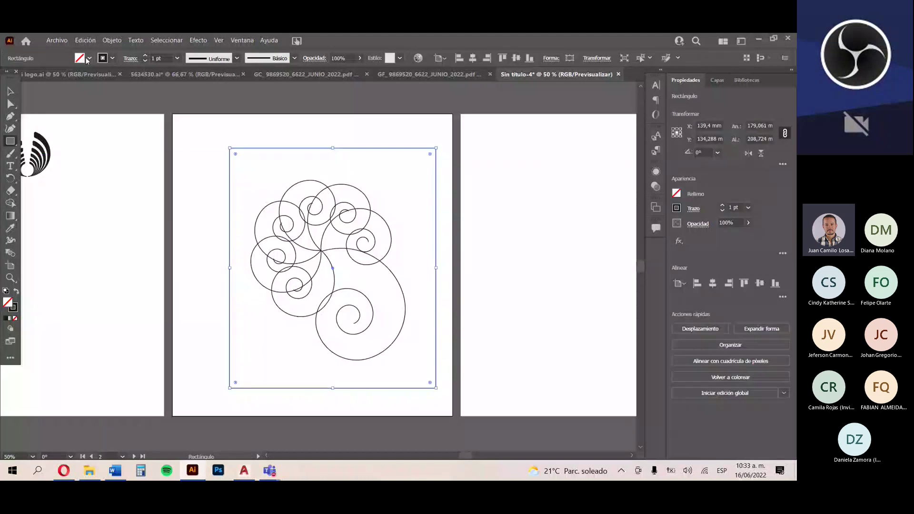
{"action": "left_click", "coordinate": [89, 58]}
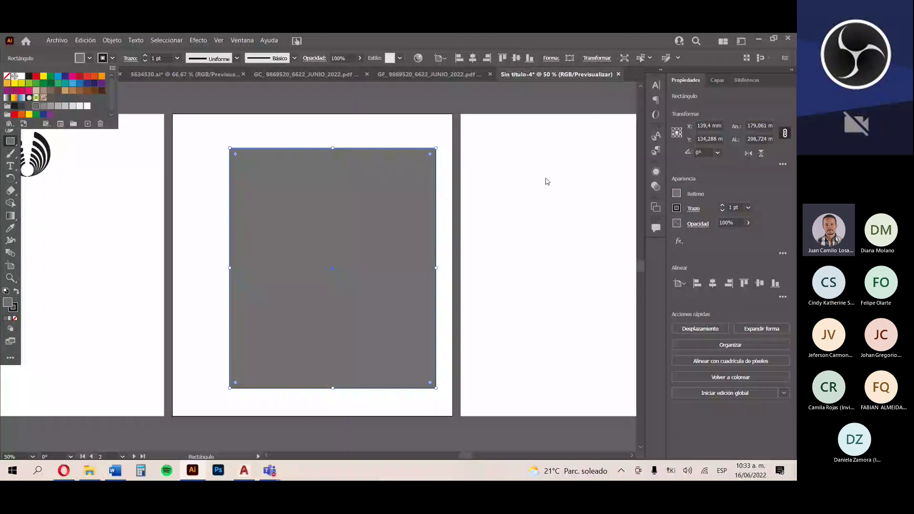
- Send the grey rectangle to the back, behind the spirals
{"action": "left_click", "coordinate": [10, 91]}
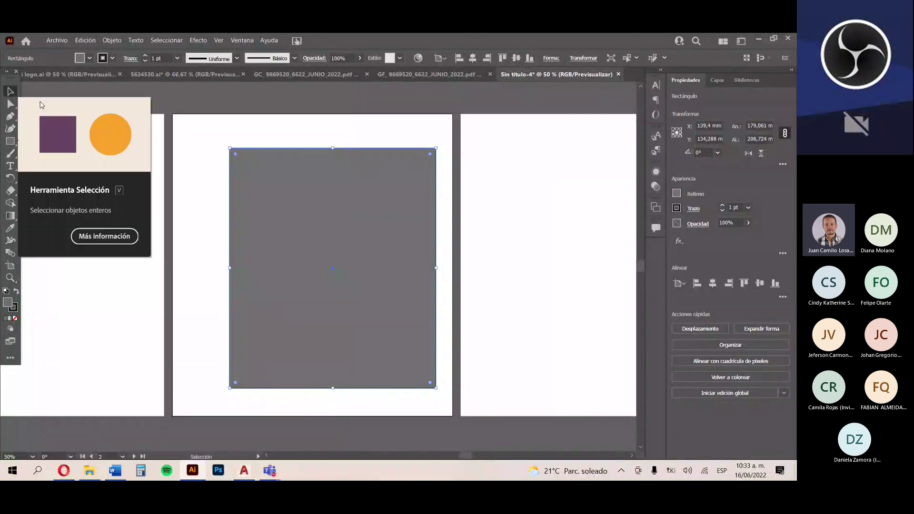
{"action": "right_click", "coordinate": [385, 251]}
{"action": "mouse_move", "coordinate": [439, 414]}
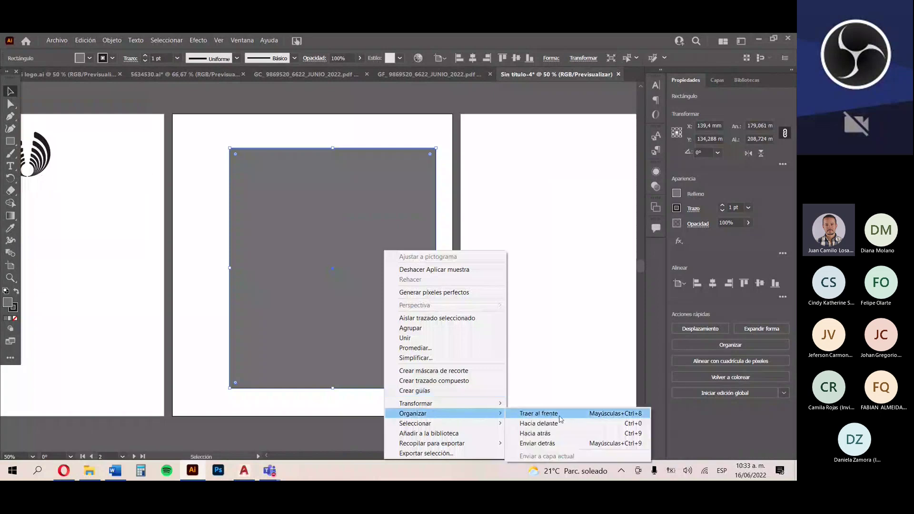
{"action": "left_click", "coordinate": [559, 417]}
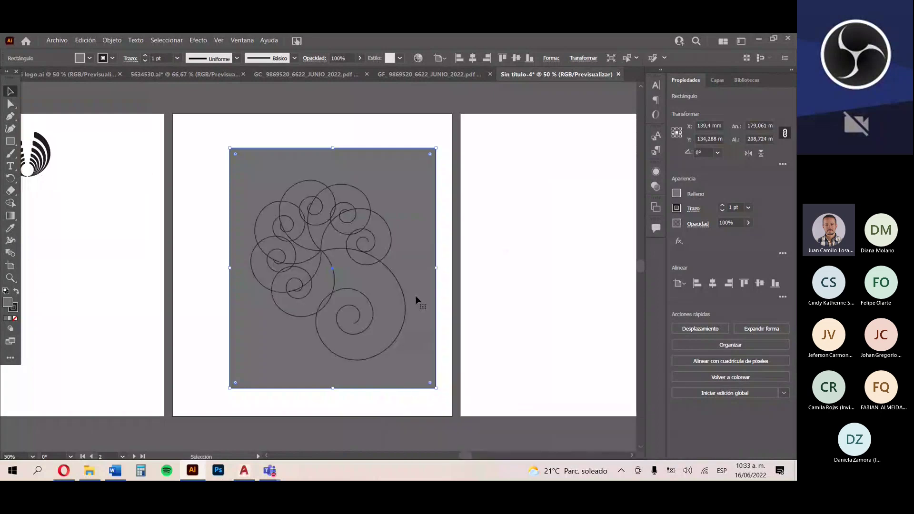
{"action": "left_click", "coordinate": [448, 284]}
- Give the two rightmost small spirals a white stroke and compare the artwork with Imagen B in the workshop PDF
{"action": "scroll", "coordinate": [341, 242], "scroll_direction": "up", "scroll_amount": 1}
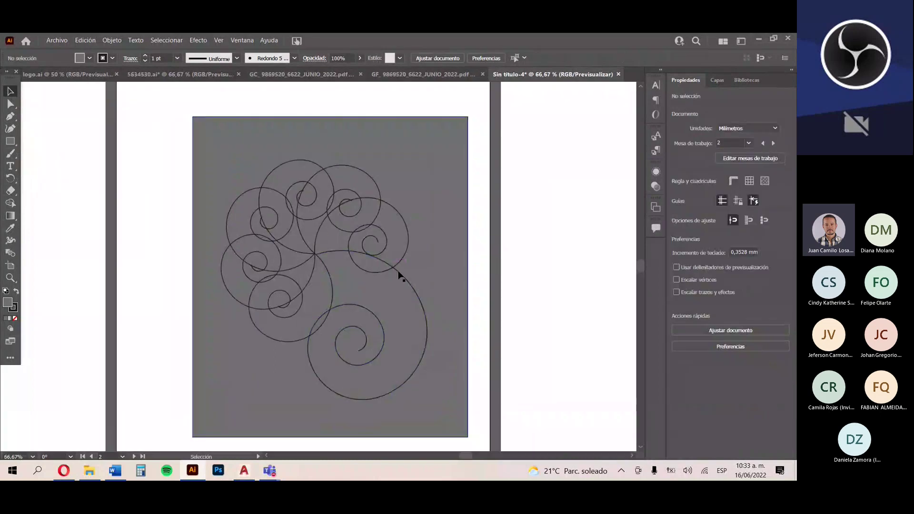
{"action": "left_click", "coordinate": [383, 232]}
{"action": "left_click", "coordinate": [113, 59]}
{"action": "key", "text": "ctrl+d"}
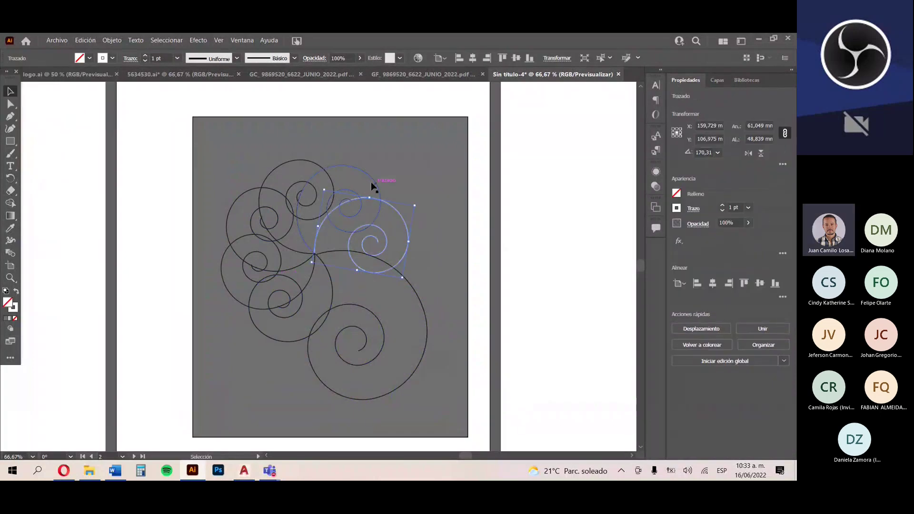
{"action": "left_click", "coordinate": [102, 57]}
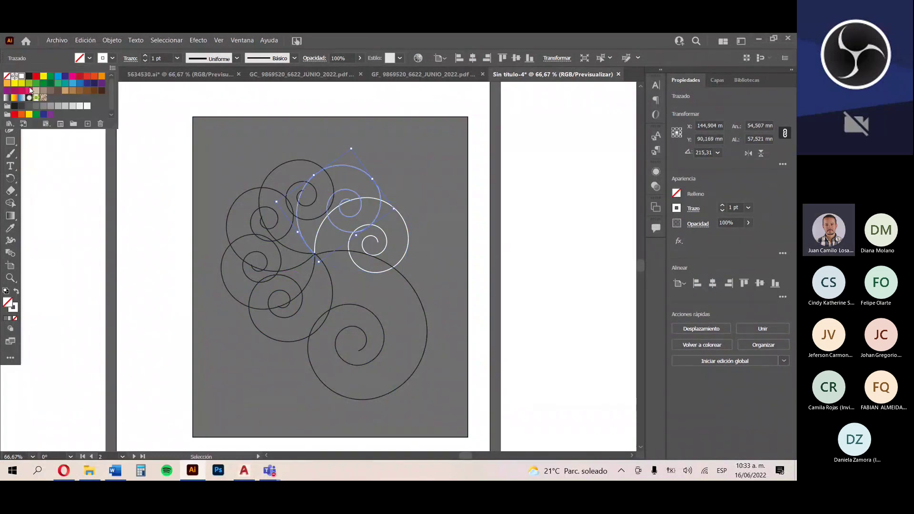
{"action": "scroll", "coordinate": [401, 199], "scroll_direction": "down", "scroll_amount": 2}
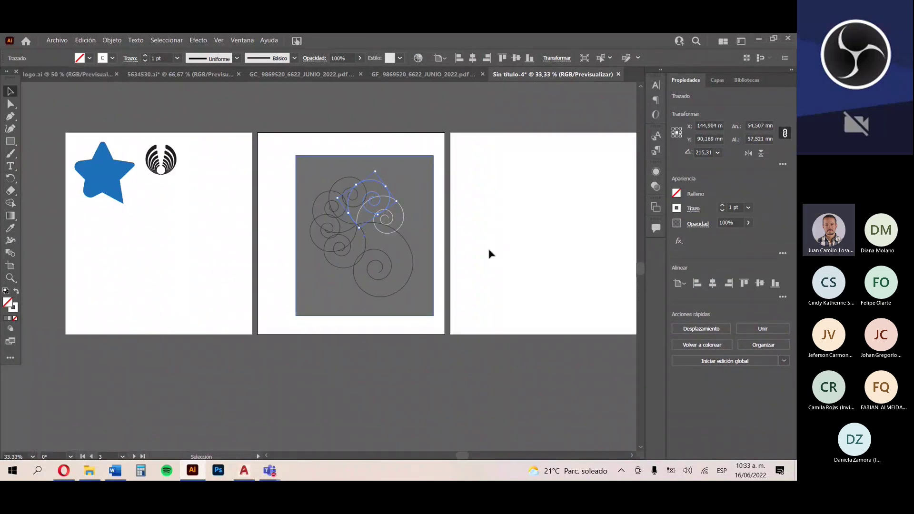
{"action": "left_click", "coordinate": [491, 254]}
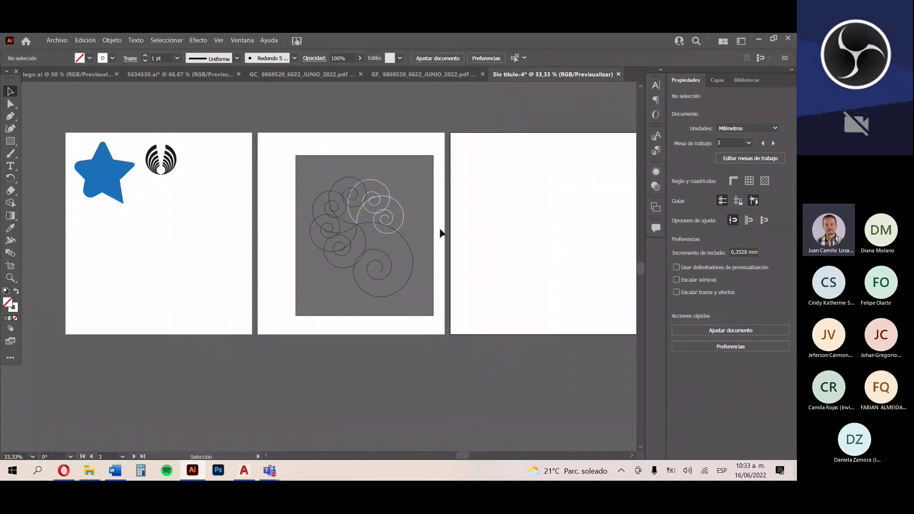
{"action": "key", "text": "alt+Tab"}
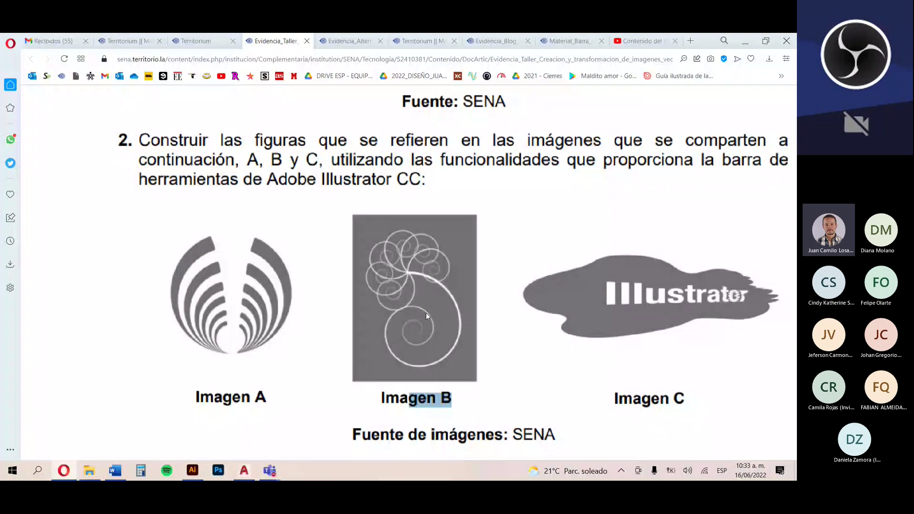
- Go past Imagen C to exercise 3 in the workshop PDF and review the whole of Imagen D
{"action": "scroll", "coordinate": [481, 312], "scroll_direction": "down", "scroll_amount": 1}
{"action": "scroll", "coordinate": [481, 312], "scroll_direction": "down", "scroll_amount": 2}
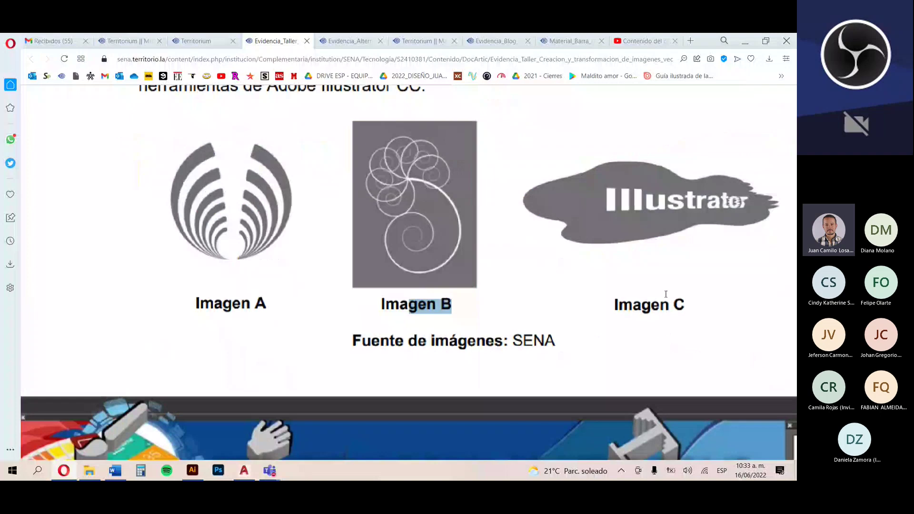
{"action": "scroll", "coordinate": [666, 295], "scroll_direction": "down", "scroll_amount": 5}
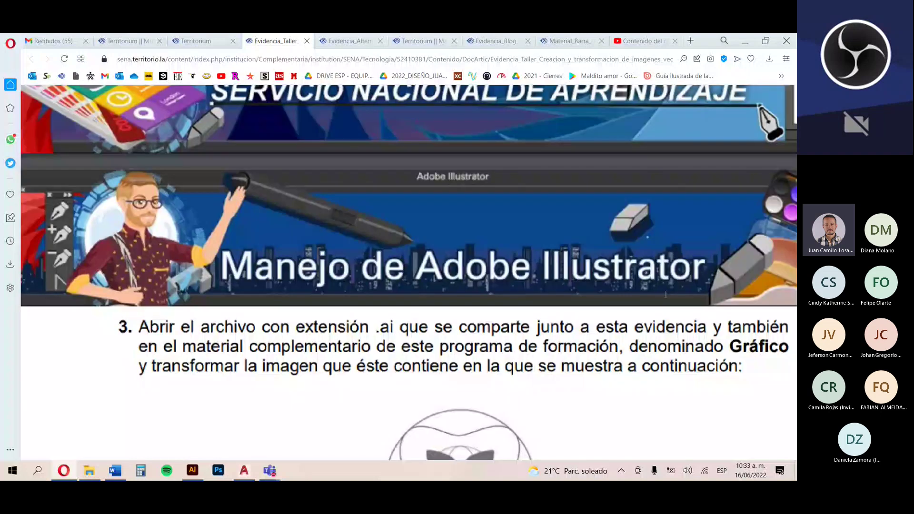
{"action": "scroll", "coordinate": [666, 294], "scroll_direction": "down", "scroll_amount": 4}
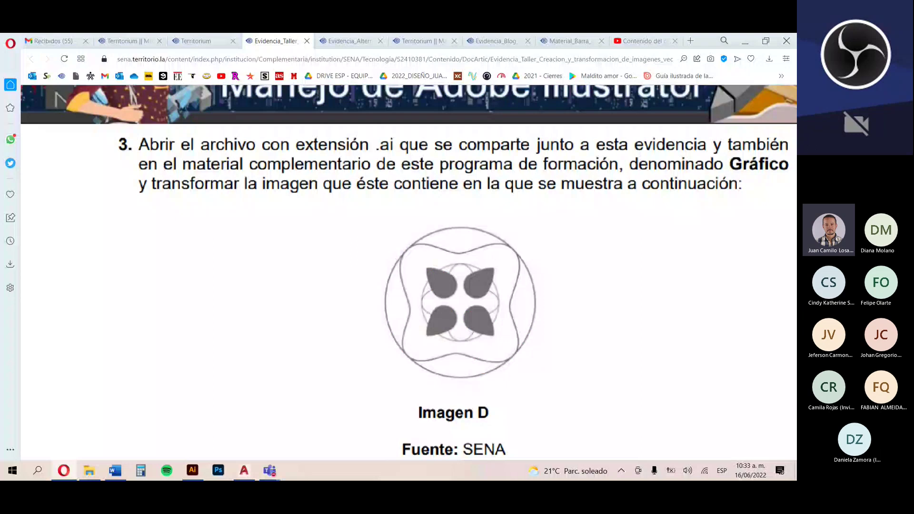
{"action": "key", "text": "ctrl+minus"}
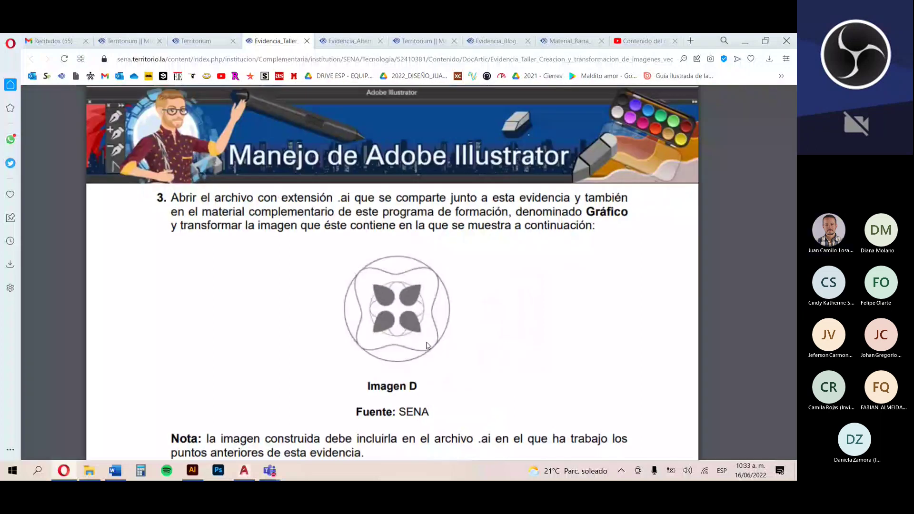
- Download the Gráfico file from Actividad 1's Materiales complementarios in the course platform and open Material_apoyo_Grafico (3).ai in Illustrator
{"action": "key", "text": "ctrl+shift+Tab"}
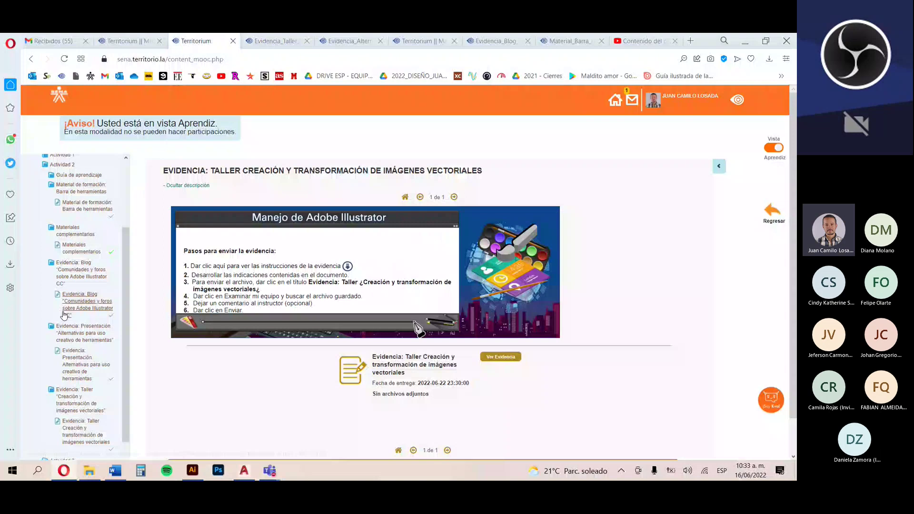
{"action": "scroll", "coordinate": [64, 314], "scroll_direction": "up", "scroll_amount": 5}
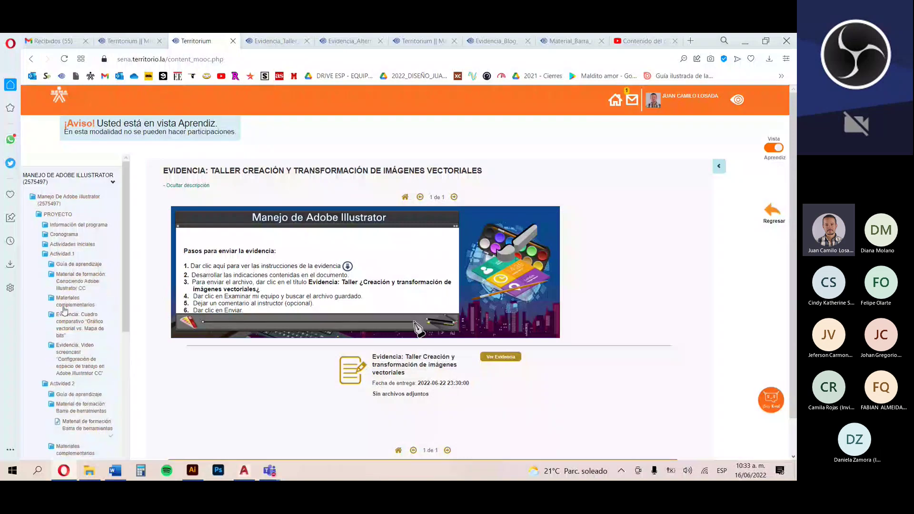
{"action": "left_click", "coordinate": [66, 302]}
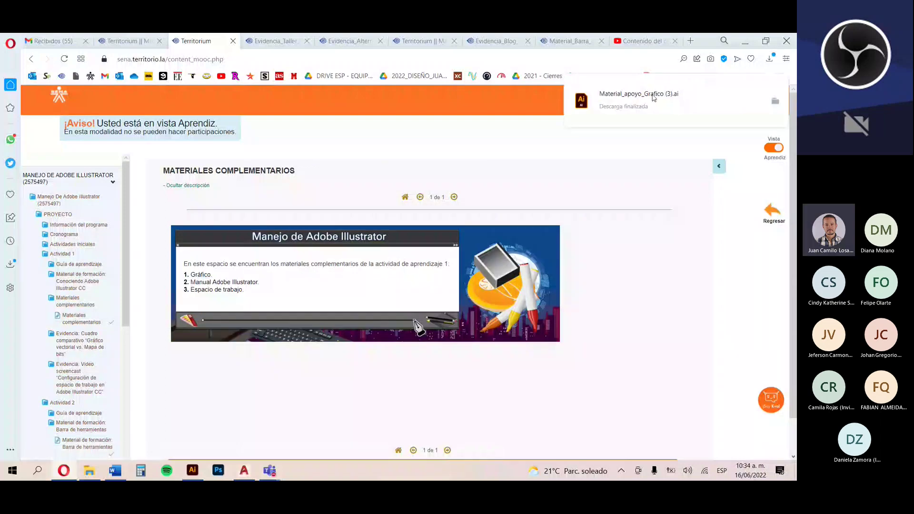
{"action": "left_click", "coordinate": [650, 97]}
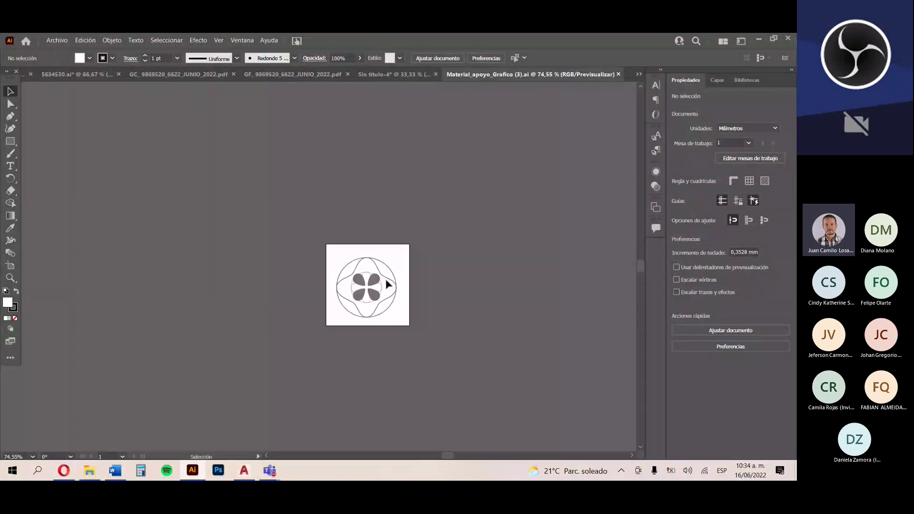
- Select the opened graphic for inspection and compare it with Imagen D in the workshop PDF
{"action": "left_click", "coordinate": [354, 288]}
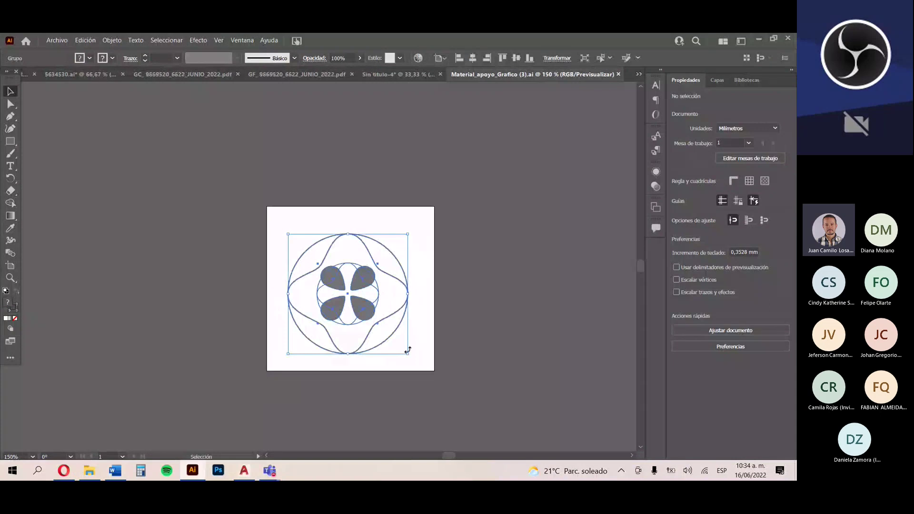
{"action": "key", "text": "alt+Tab"}
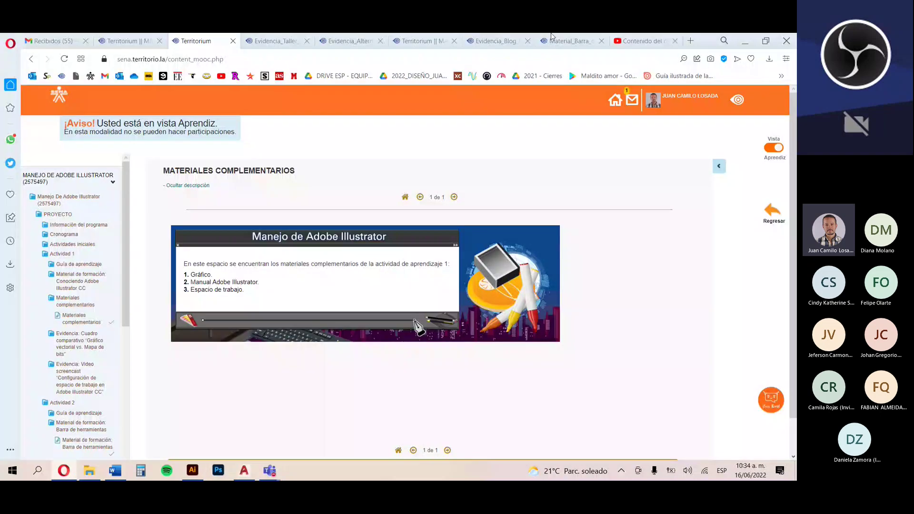
{"action": "left_click", "coordinate": [272, 41]}
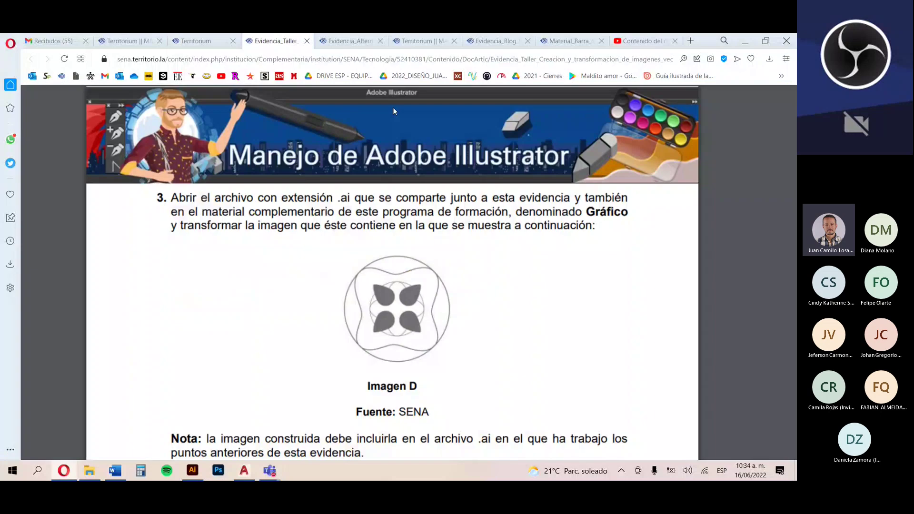
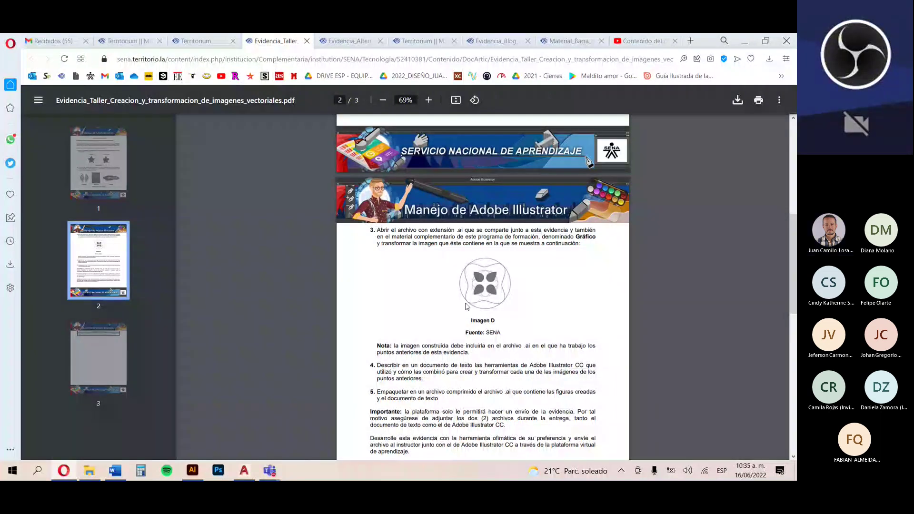
- Review exercises 1 to 5 in the workshop PDF and revisit Actividad 1's Materiales complementarios page holding the Gráfico file
{"action": "scroll", "coordinate": [466, 306], "scroll_direction": "up", "scroll_amount": 5}
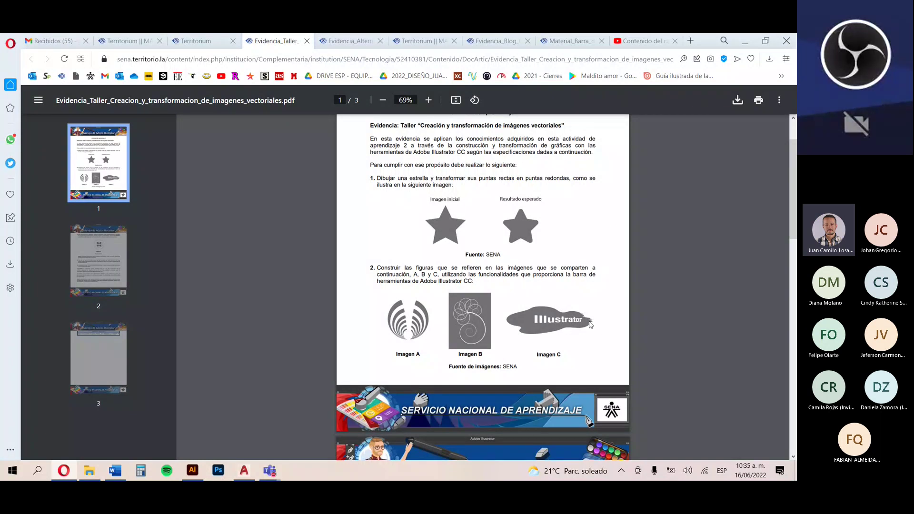
{"action": "scroll", "coordinate": [591, 325], "scroll_direction": "down", "scroll_amount": 4}
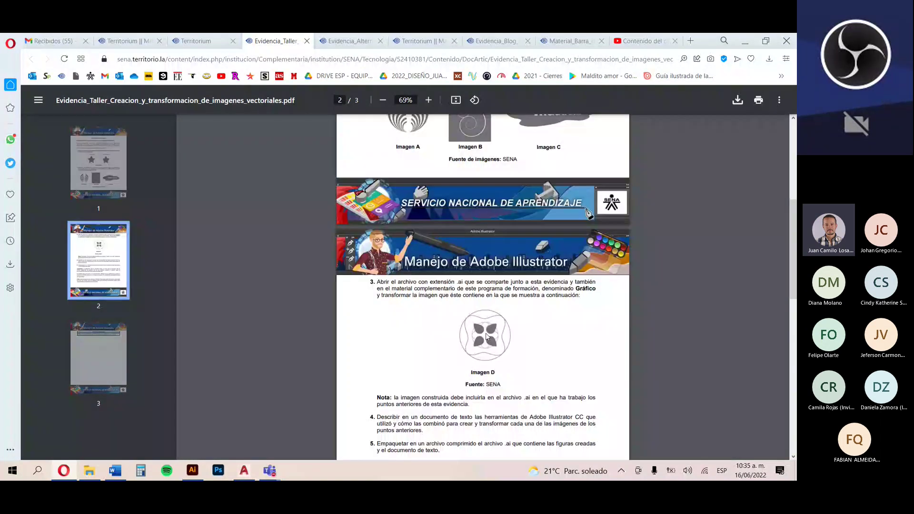
{"action": "scroll", "coordinate": [487, 337], "scroll_direction": "down", "scroll_amount": 2}
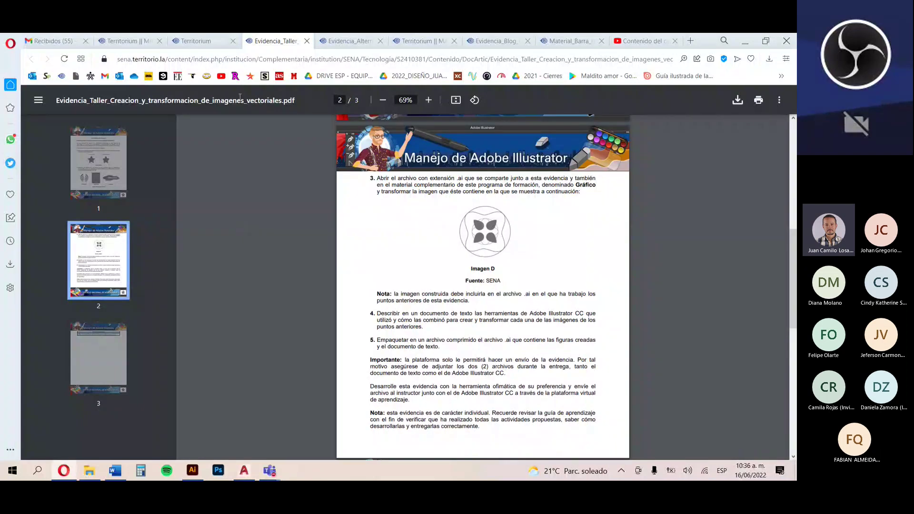
{"action": "key", "text": "ctrl+Tab"}
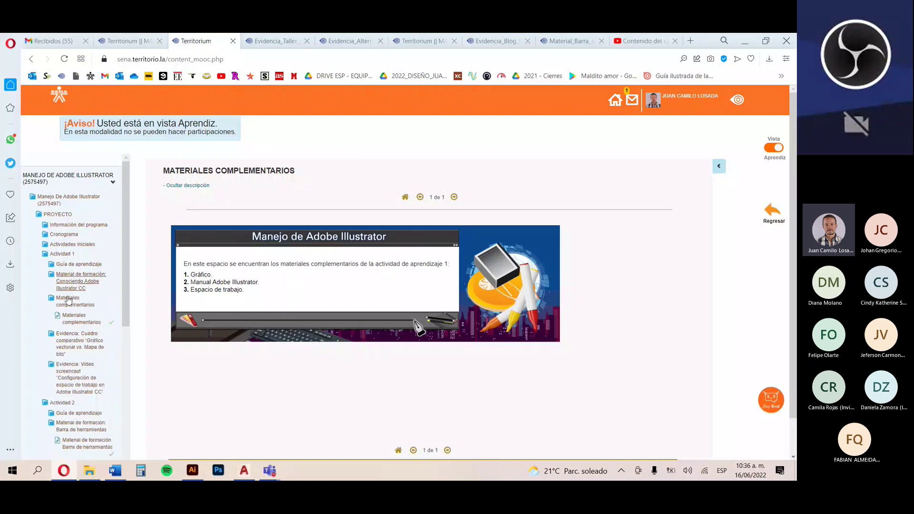
{"action": "left_click", "coordinate": [76, 323]}
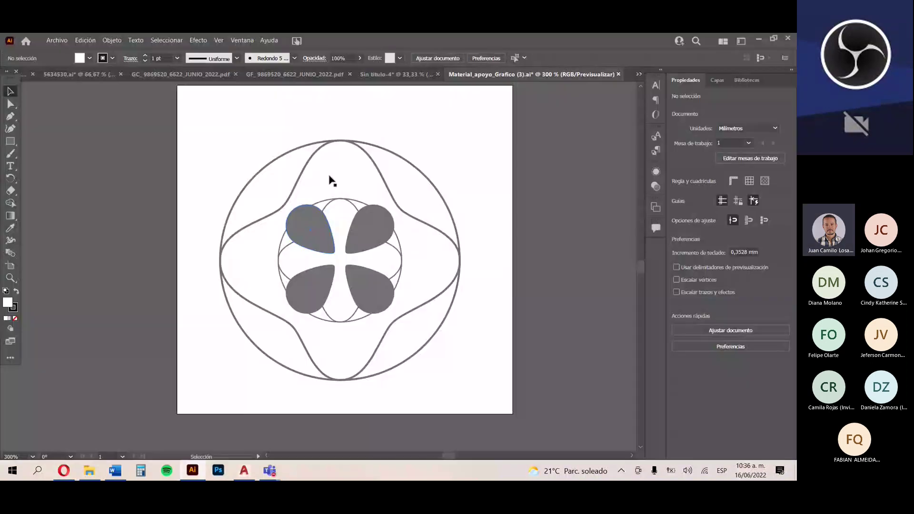
- Back in Illustrator, ungroup the flower graphic until a single teardrop petal can be selected on its own
{"action": "left_click_drag", "start_coordinate": [331, 180], "coordinate": [510, 398]}
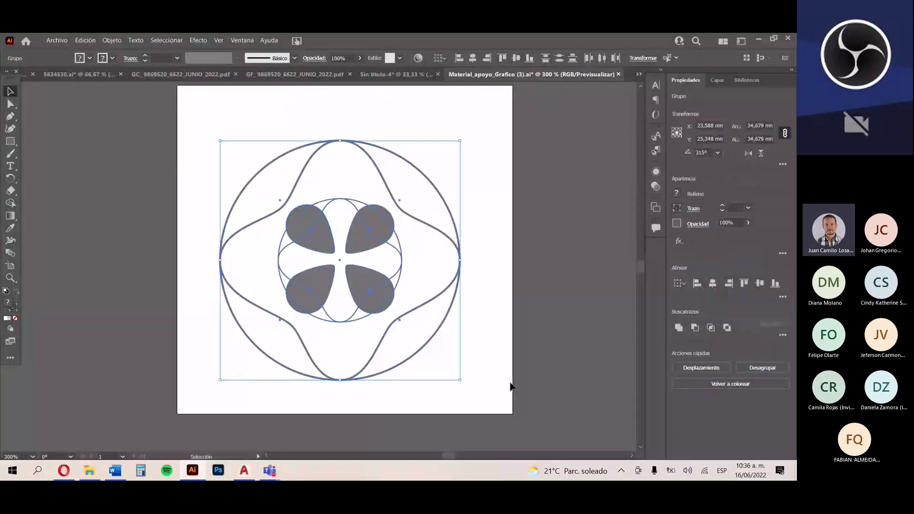
{"action": "left_click", "coordinate": [485, 330]}
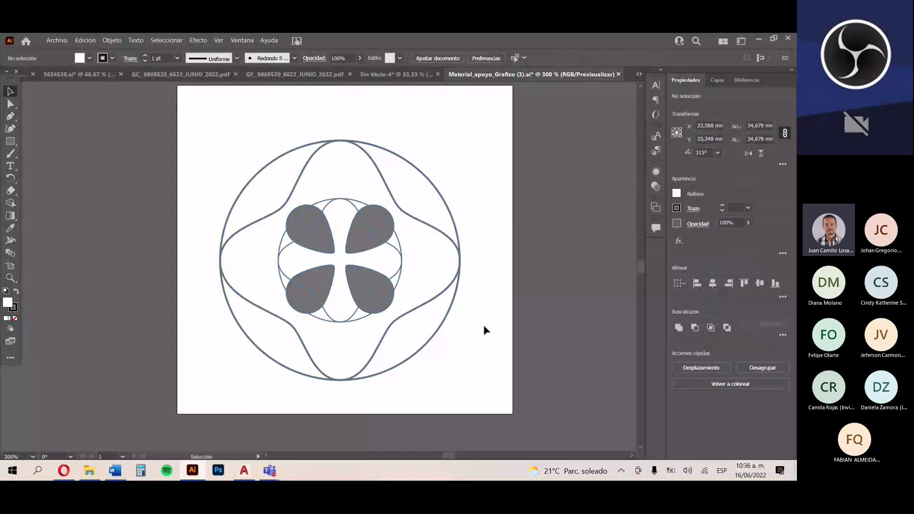
{"action": "left_click", "coordinate": [58, 472]}
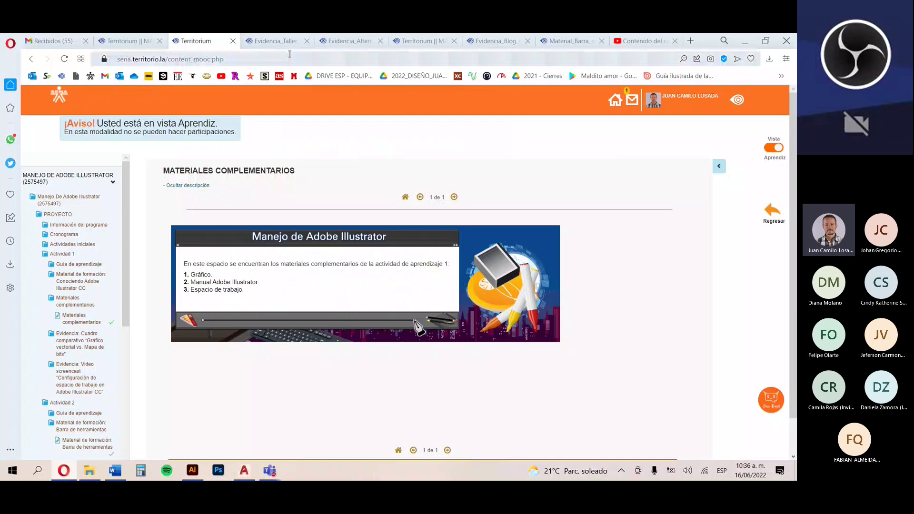
{"action": "key", "text": "alt+Tab"}
{"action": "right_click", "coordinate": [310, 232]}
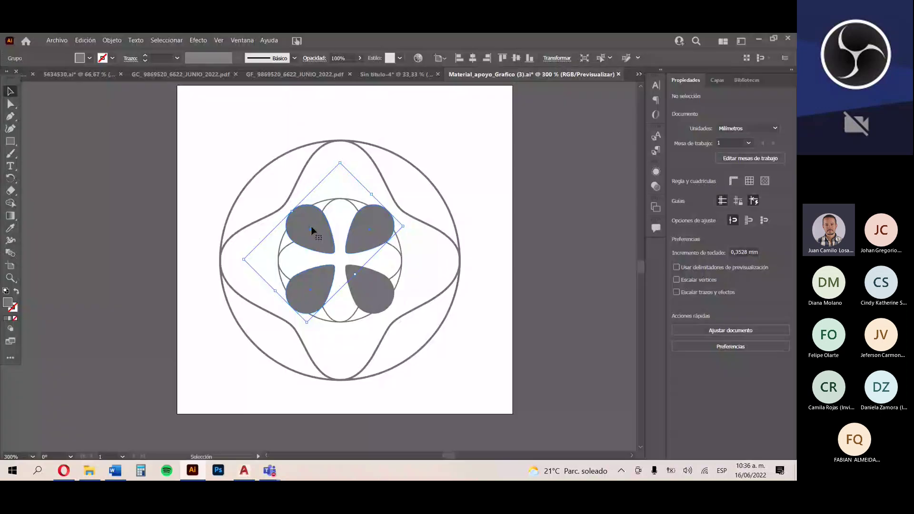
{"action": "key", "text": "Escape"}
{"action": "left_click", "coordinate": [477, 353]}
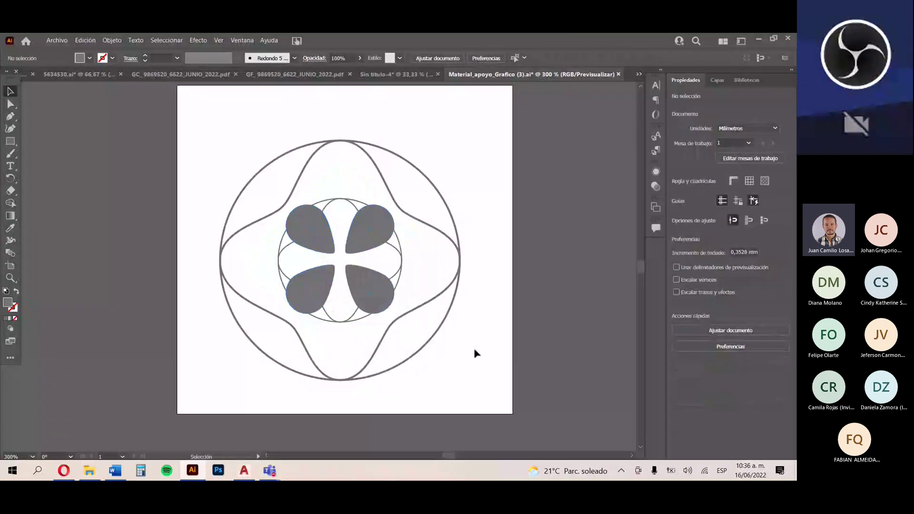
{"action": "left_click", "coordinate": [316, 239]}
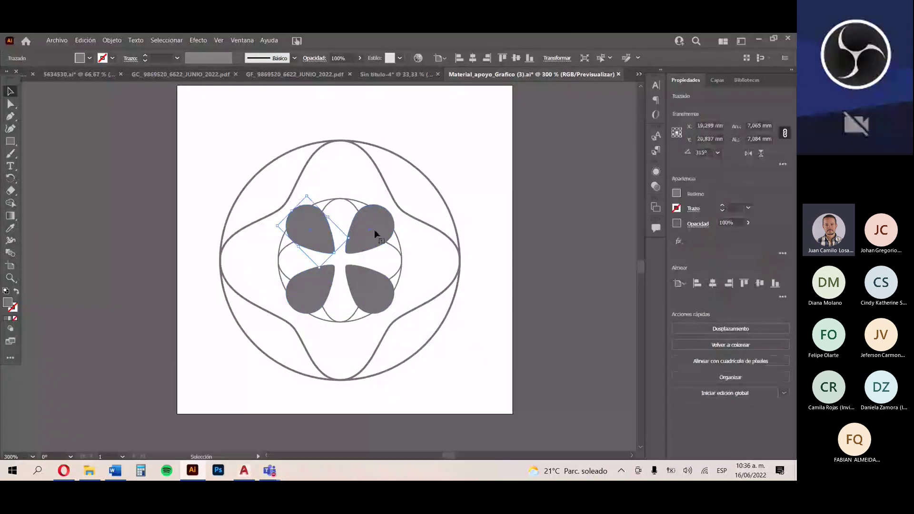
- Ungroup the inner circle group with the lower-right petal, test moving it off the artboard, and undo the move
{"action": "left_click", "coordinate": [377, 300]}
{"action": "left_click", "coordinate": [360, 278]}
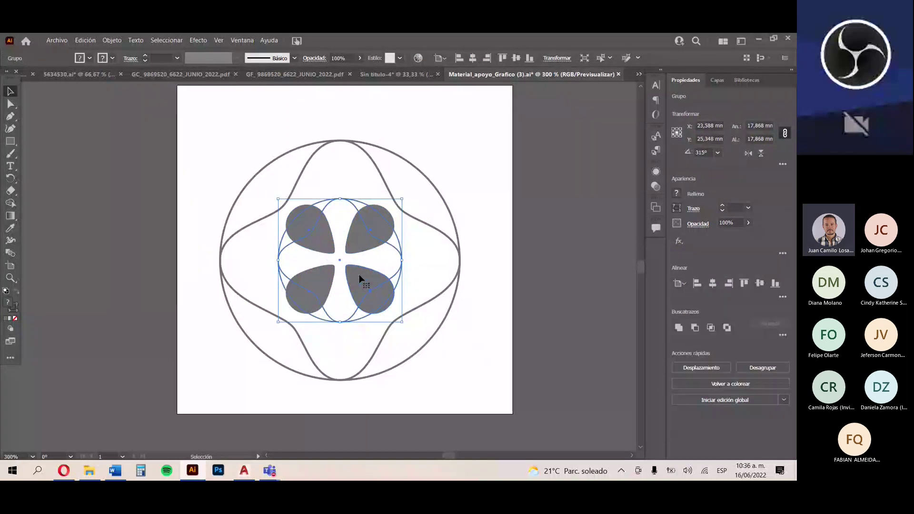
{"action": "key", "text": "ctrl+shift+a"}
{"action": "left_click", "coordinate": [361, 280]}
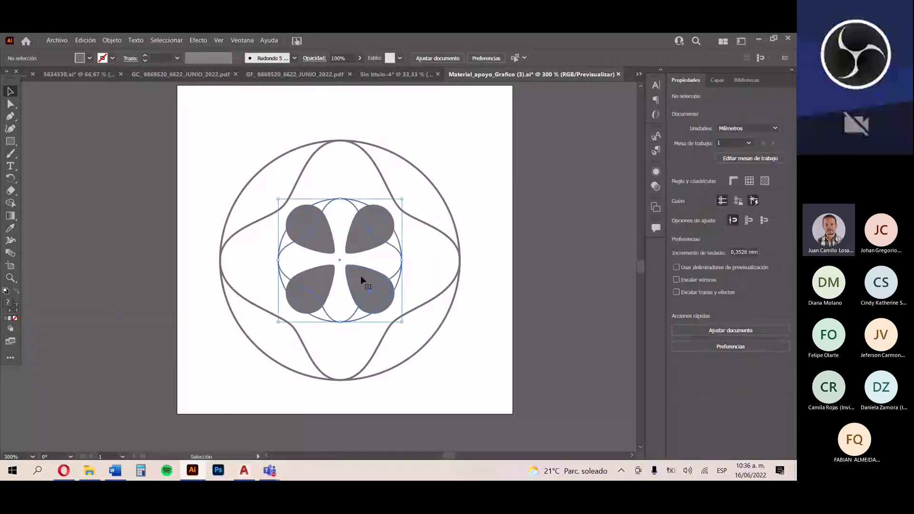
{"action": "left_click_drag", "start_coordinate": [361, 280], "coordinate": [553, 284]}
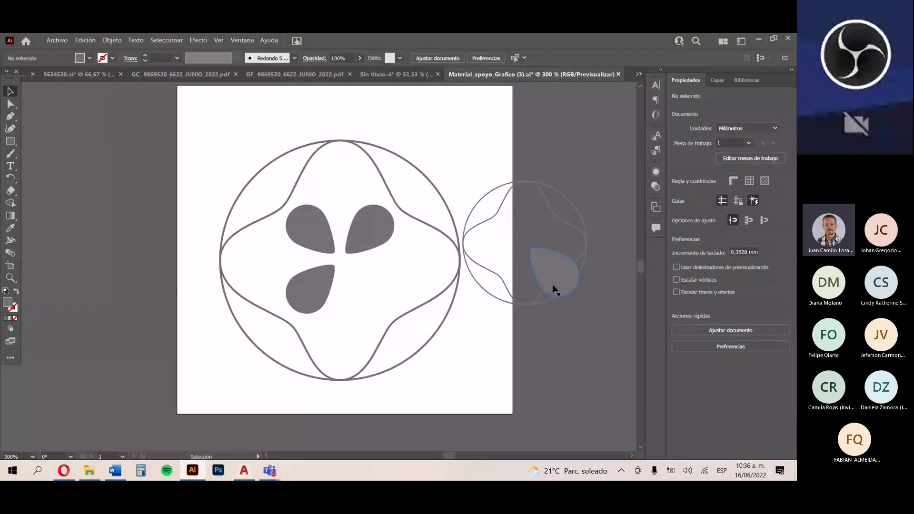
{"action": "key", "text": "ctrl+z"}
- Rotate the lower-left petal so its tip points outward, and check it against Imagen D in the workshop PDF
{"action": "left_click", "coordinate": [336, 269]}
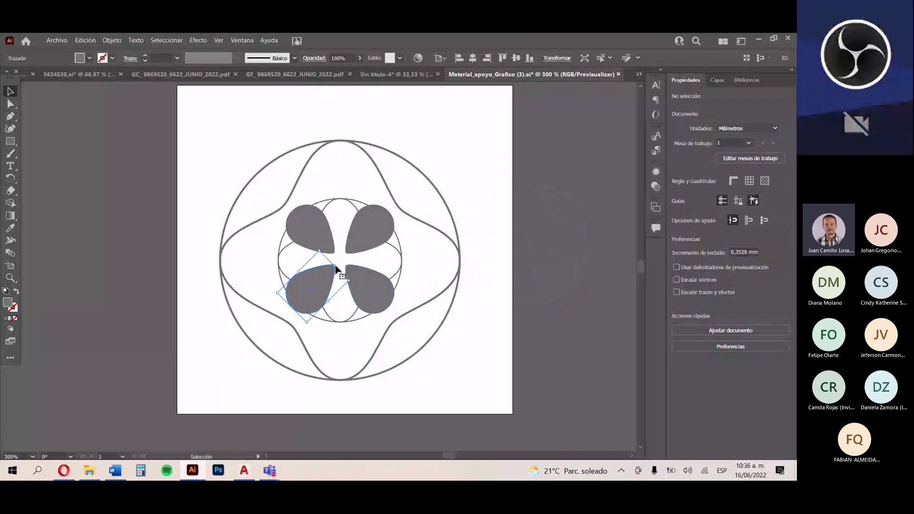
{"action": "left_click_drag", "start_coordinate": [335, 269], "coordinate": [440, 383]}
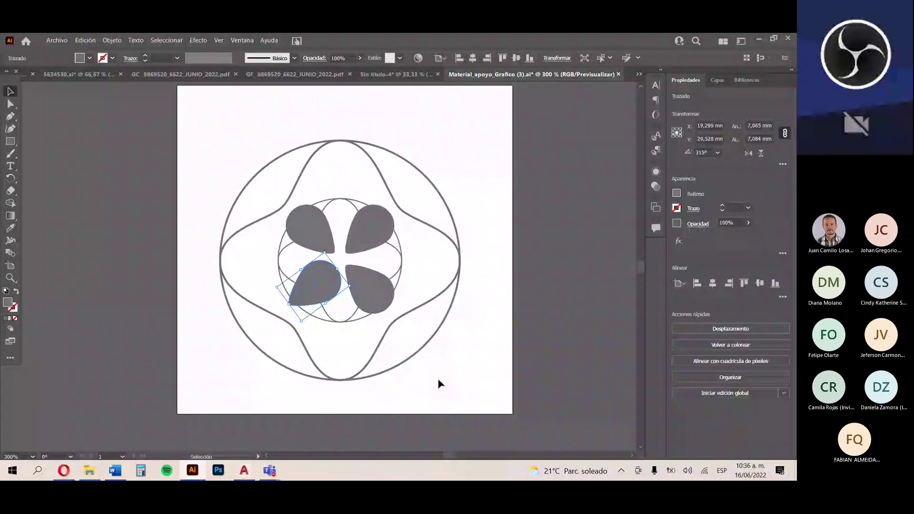
{"action": "key", "text": "alt+Tab"}
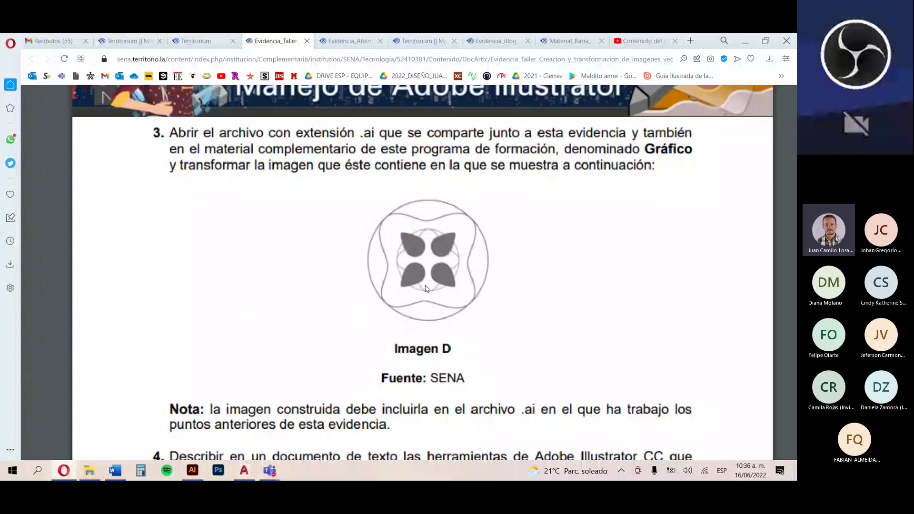
{"action": "key", "text": "alt+Tab"}
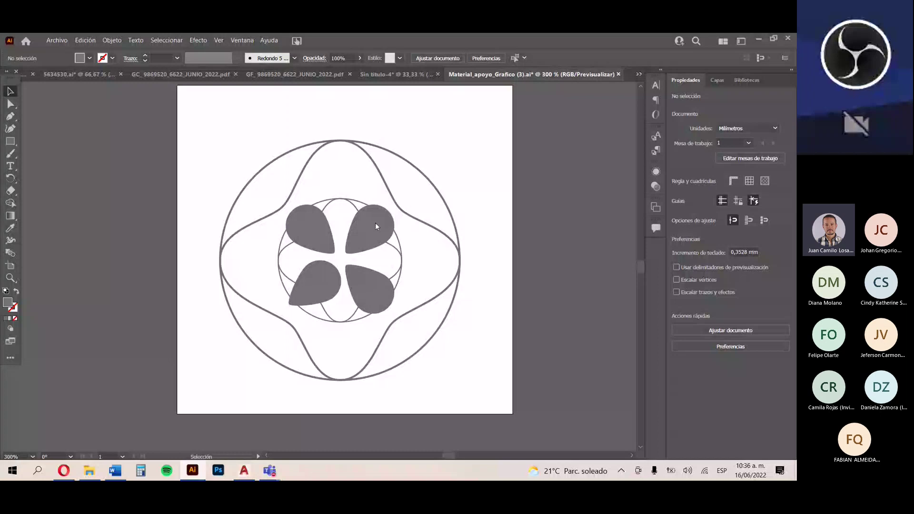
- Transfer the whole graphic to the third artboard of the Sin título-4 document and enlarge it to about 190 by 190 mm
{"action": "key", "text": "ctrl+a"}
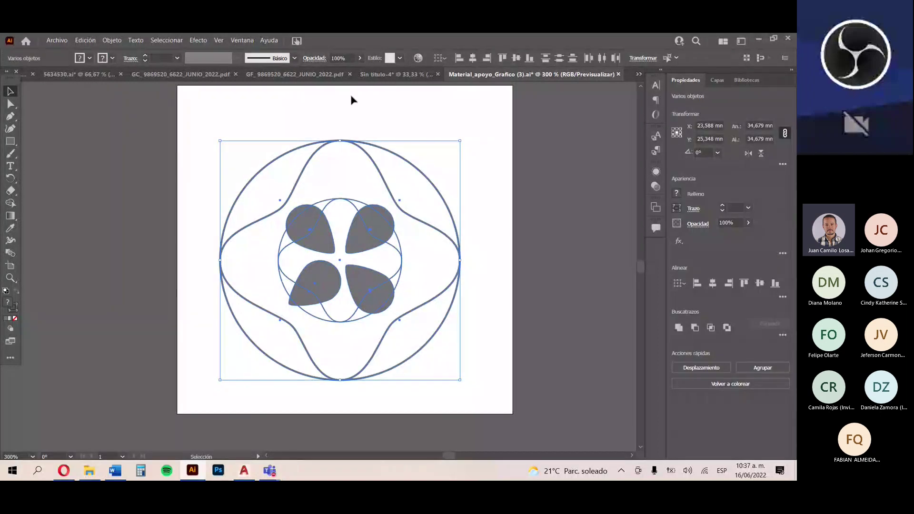
{"action": "left_click", "coordinate": [373, 77]}
{"action": "left_click_drag", "start_coordinate": [374, 81], "coordinate": [458, 188]}
{"action": "mouse_move", "coordinate": [461, 191]}
{"action": "left_mouse_down"}
{"action": "mouse_move", "coordinate": [515, 247]}
{"action": "mouse_move", "coordinate": [524, 278]}
{"action": "left_mouse_up"}
{"action": "left_click_drag", "start_coordinate": [481, 232], "coordinate": [477, 233]}
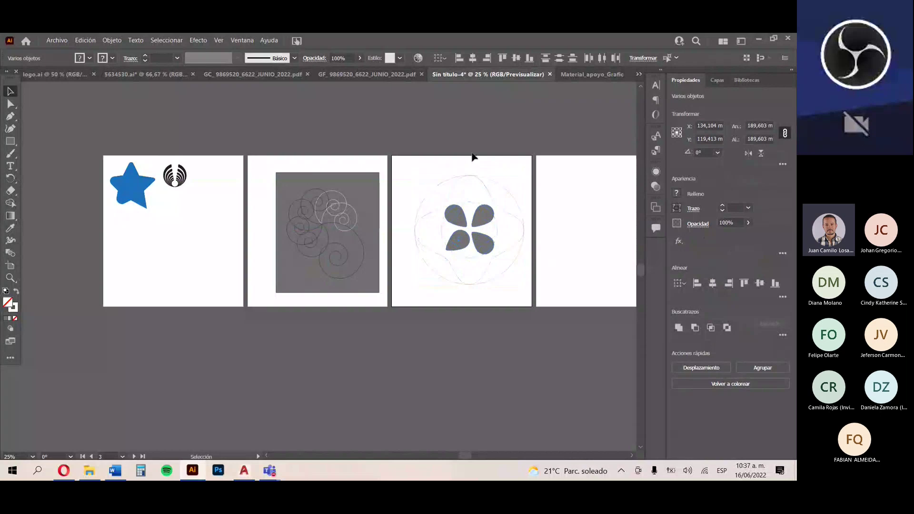
{"action": "left_click", "coordinate": [473, 157]}
{"action": "scroll", "coordinate": [217, 219], "scroll_direction": "down", "scroll_amount": 2}
{"action": "scroll", "coordinate": [287, 223], "scroll_direction": "up", "scroll_amount": 2}
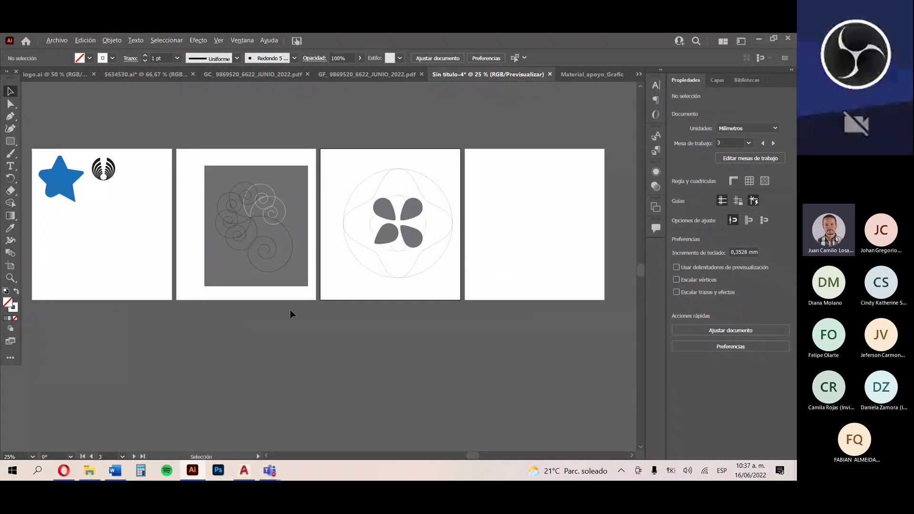
- Read the packaging and delivery instructions following Imagen D in the workshop PDF
{"action": "key", "text": "alt+Tab"}
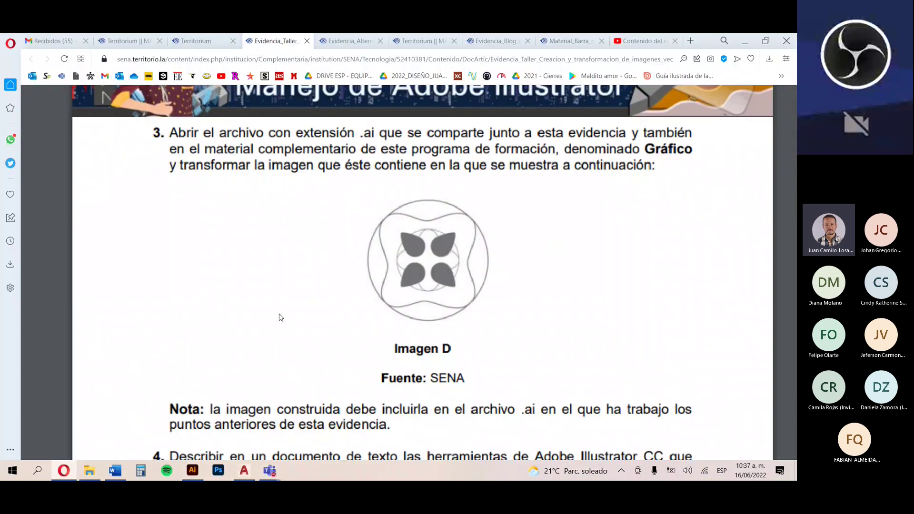
{"action": "scroll", "coordinate": [281, 317], "scroll_direction": "down", "scroll_amount": 10}
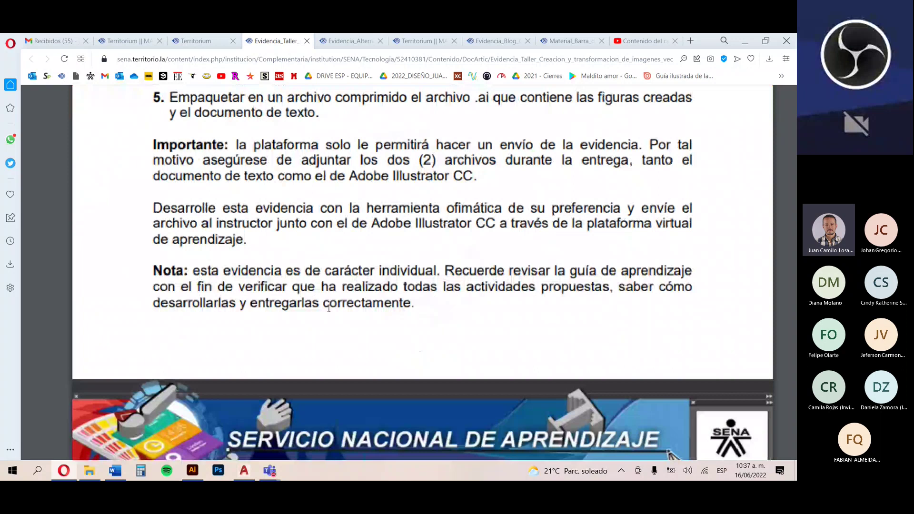
- Create an area text box about 210 by 231 mm on the fourth artboard and replace its placeholder text with a line of sample characters
{"action": "scroll", "coordinate": [516, 151], "scroll_direction": "up", "scroll_amount": 2}
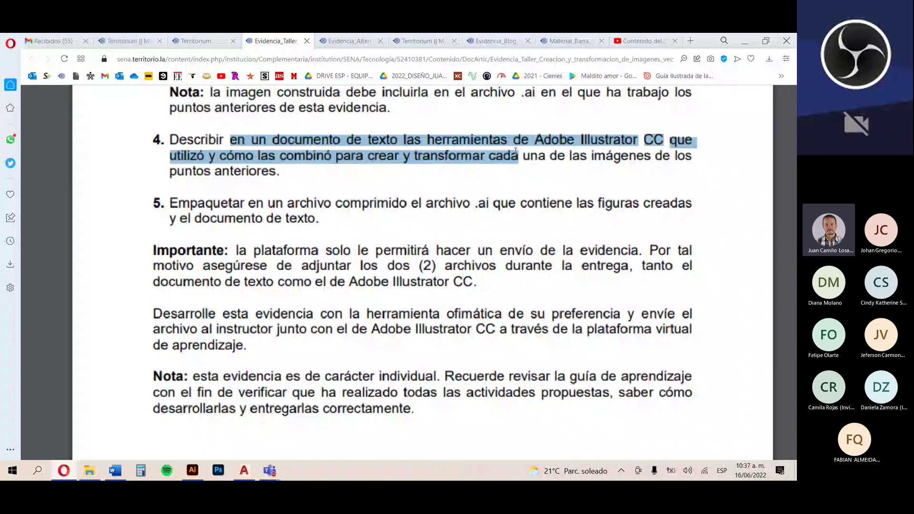
{"action": "scroll", "coordinate": [516, 151], "scroll_direction": "down", "scroll_amount": 4}
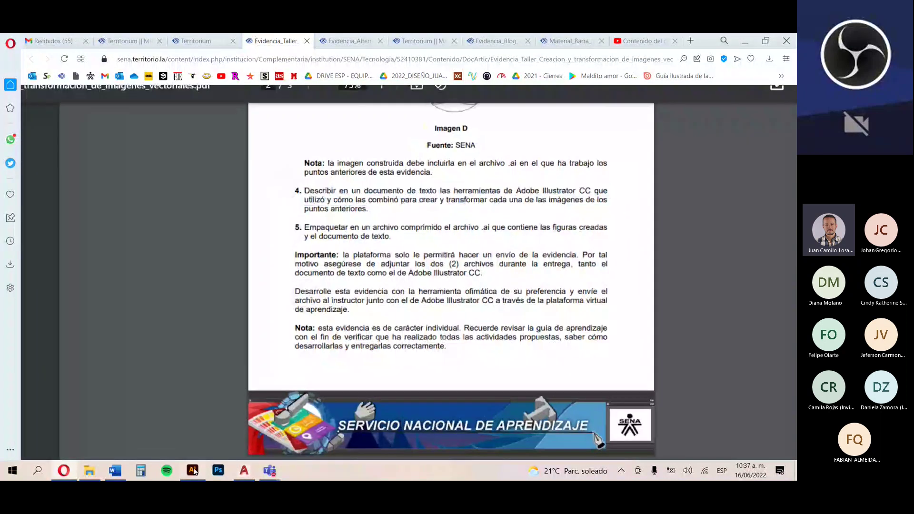
{"action": "left_click", "coordinate": [192, 471]}
{"action": "key", "text": "t"}
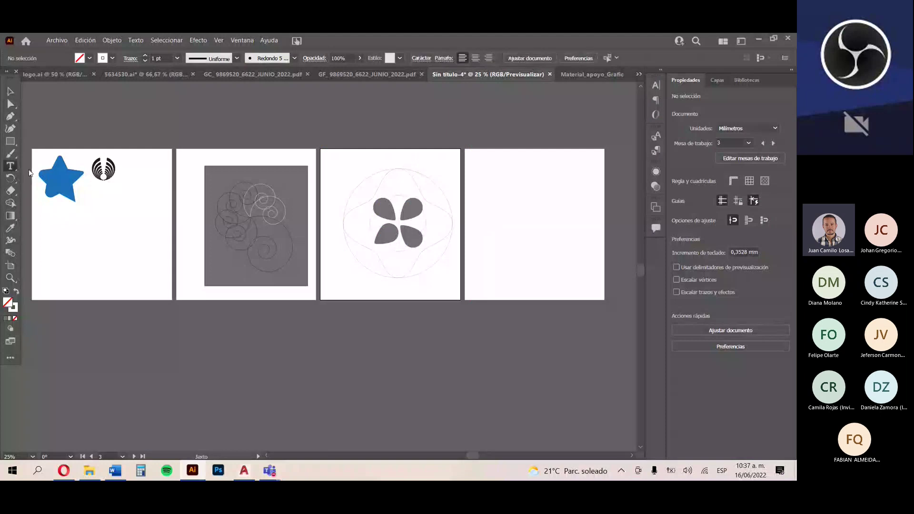
{"action": "left_click_drag", "start_coordinate": [475, 157], "coordinate": [602, 293]}
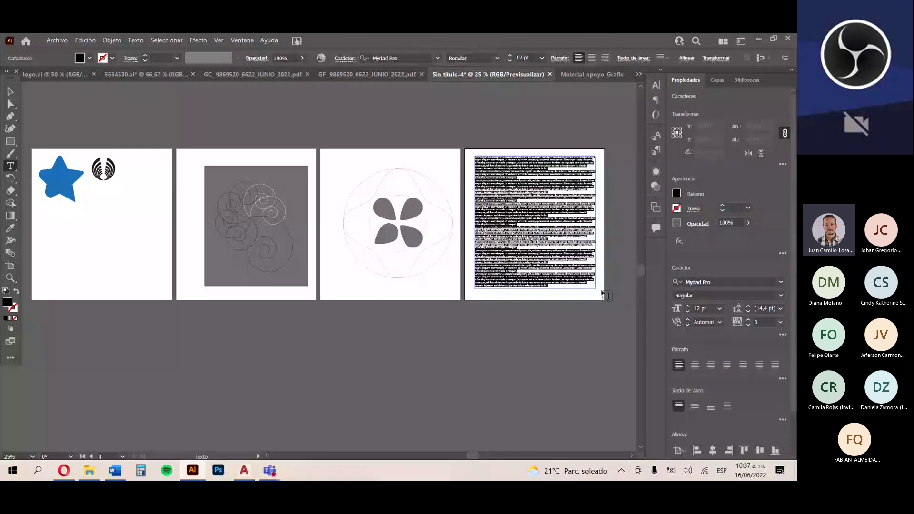
{"action": "key", "text": "BackSpace"}
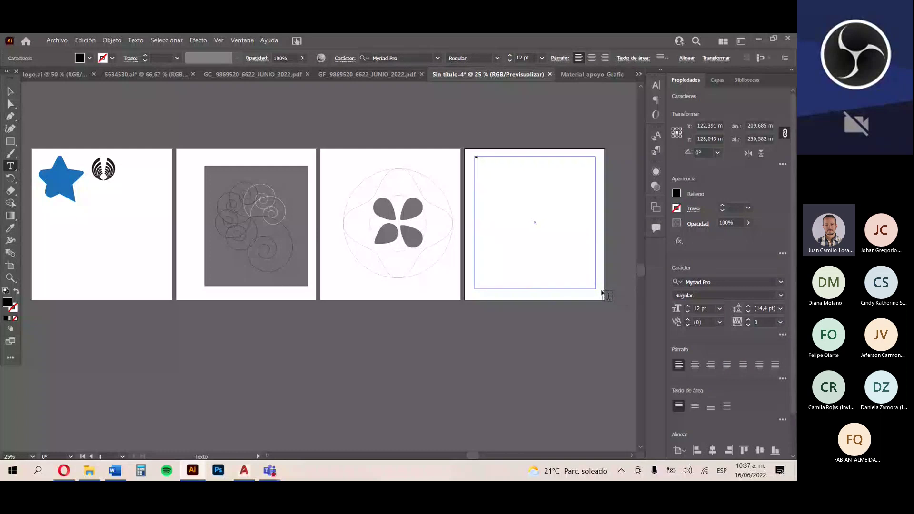
{"action": "key", "text": "ctrl+v"}
- Review Imagen A, B and C and the exercise 3 instructions in the workshop PDF, and return to the Illustrator document
{"action": "left_click", "coordinate": [63, 471]}
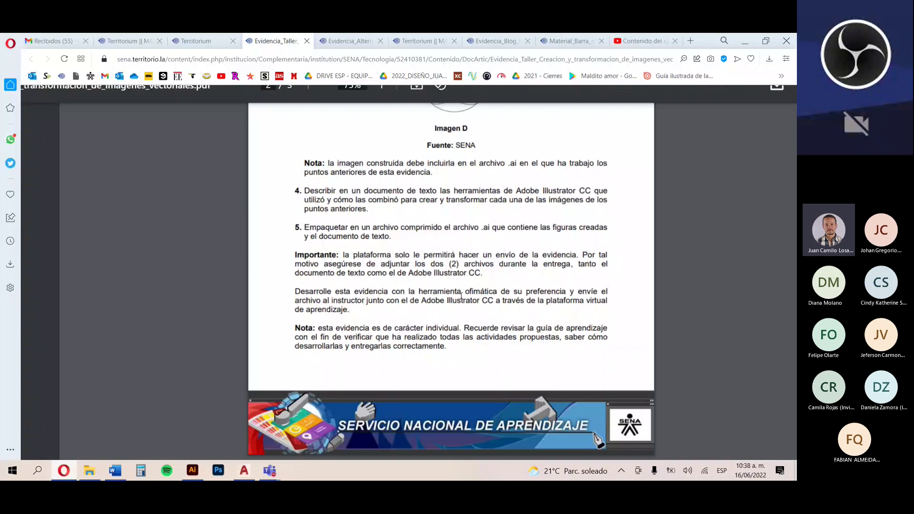
{"action": "scroll", "coordinate": [464, 296], "scroll_direction": "up", "scroll_amount": 5}
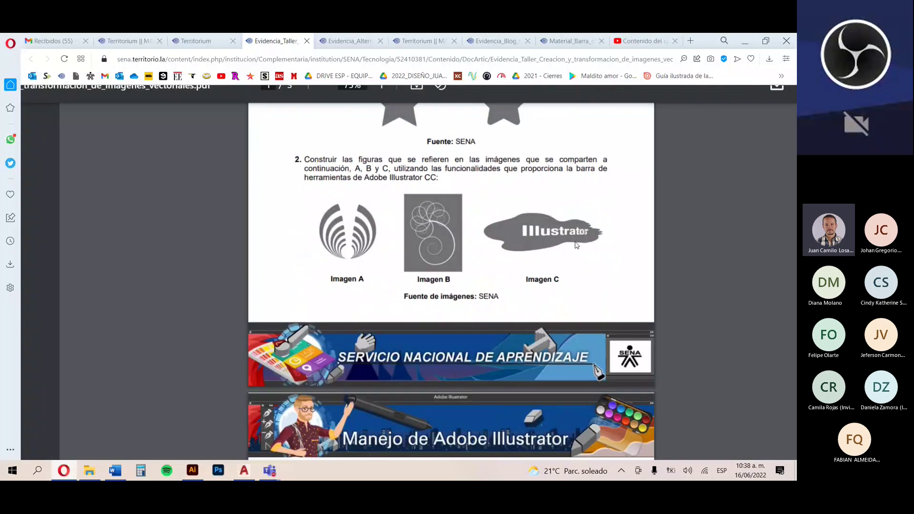
{"action": "scroll", "coordinate": [489, 285], "scroll_direction": "down", "scroll_amount": 3}
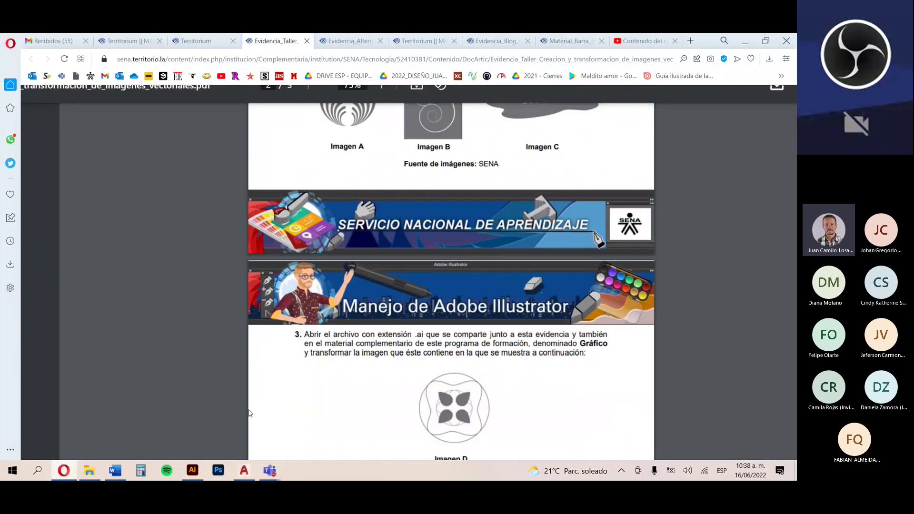
{"action": "left_click", "coordinate": [193, 471]}
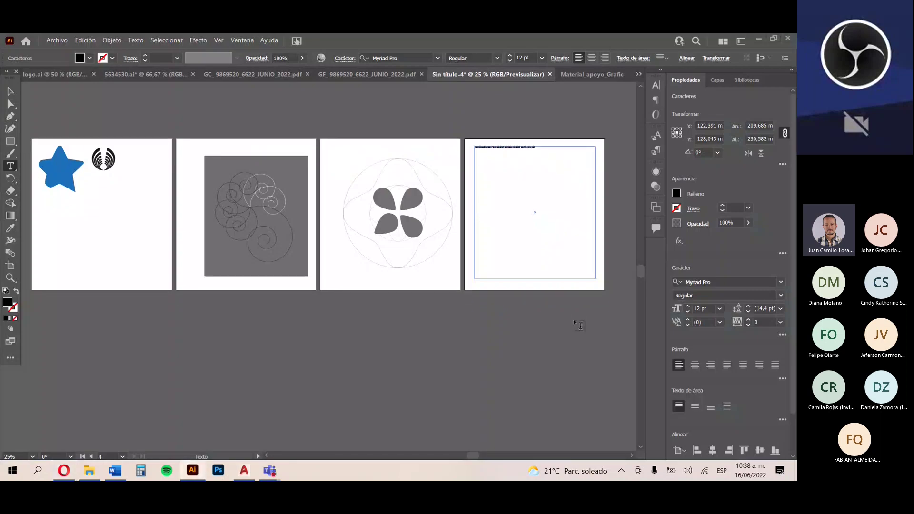
- Finish editing the text and select the objects on the first and fourth artboards to review the deliverable's contents
{"action": "key", "text": "Escape"}
{"action": "scroll", "coordinate": [434, 287], "scroll_direction": "down", "scroll_amount": 1}
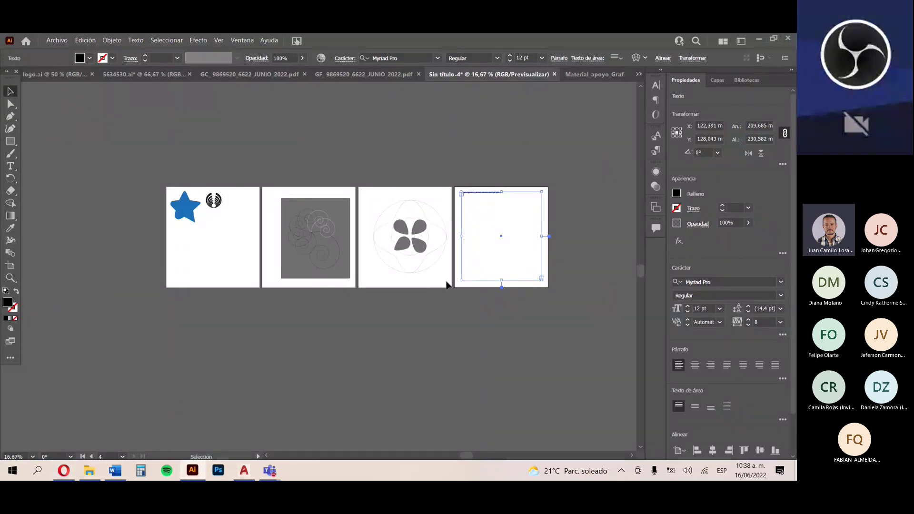
{"action": "left_click", "coordinate": [444, 308]}
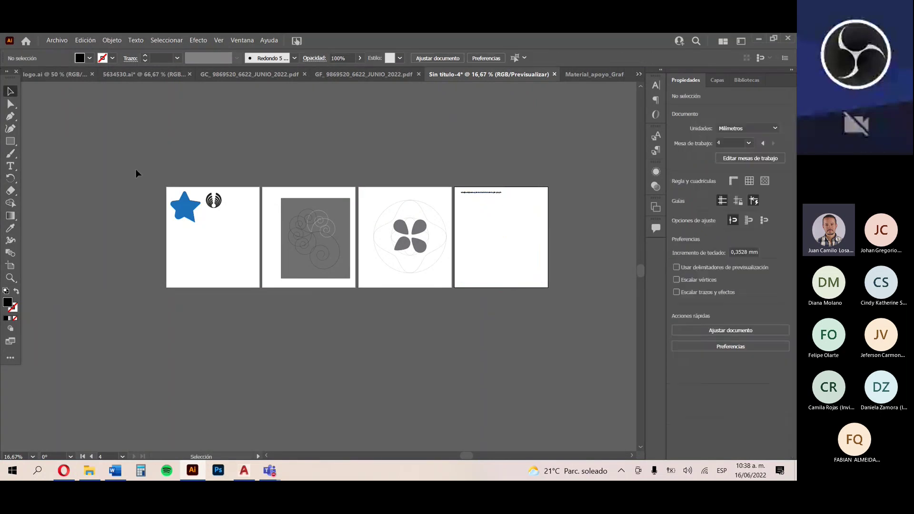
{"action": "left_click_drag", "start_coordinate": [136, 173], "coordinate": [227, 231]}
{"action": "left_click", "coordinate": [492, 202]}
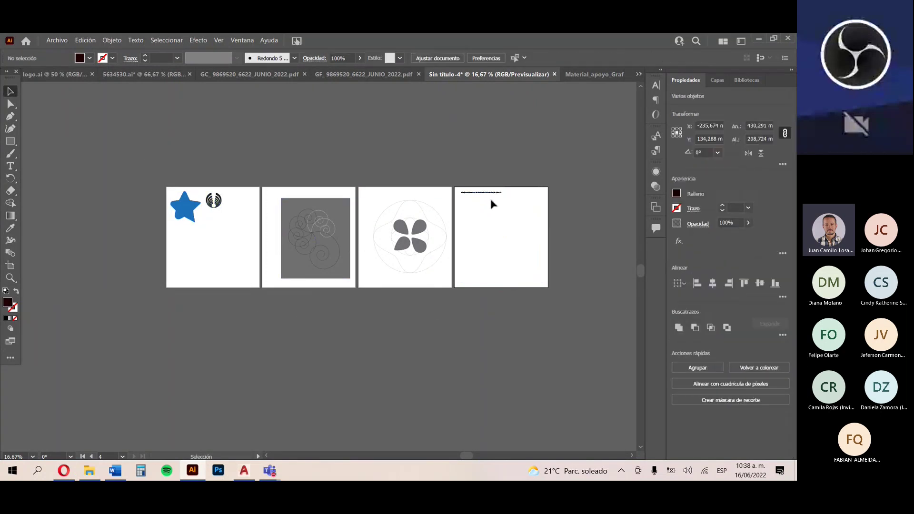
{"action": "left_click", "coordinate": [456, 164]}
{"action": "left_click_drag", "start_coordinate": [456, 165], "coordinate": [580, 324]}
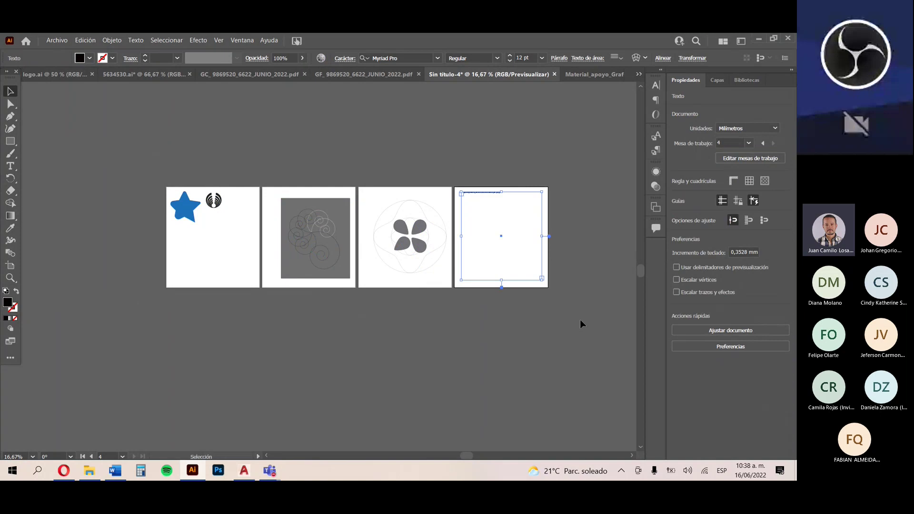
{"action": "left_click", "coordinate": [580, 321]}
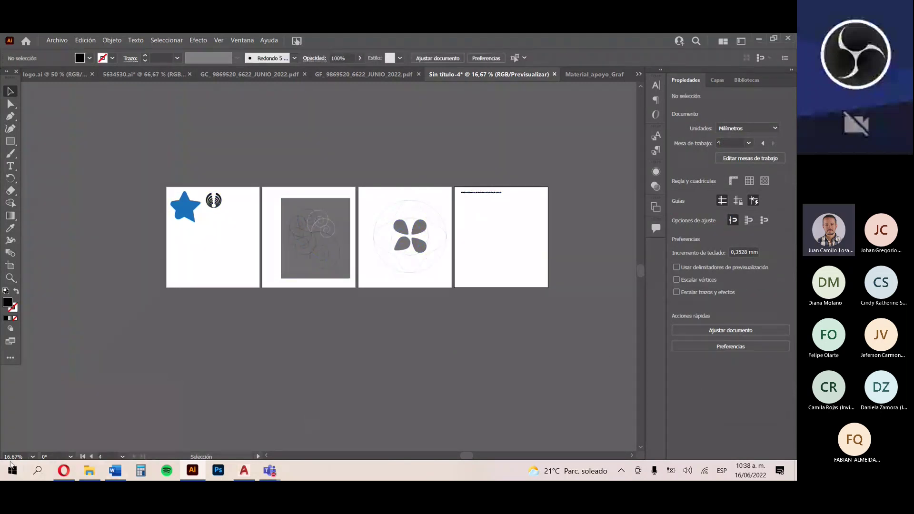
- Switch to the Territorium course and open the Actividad 2 workshop evidence page on creating and transforming vector images
{"action": "left_click", "coordinate": [63, 472]}
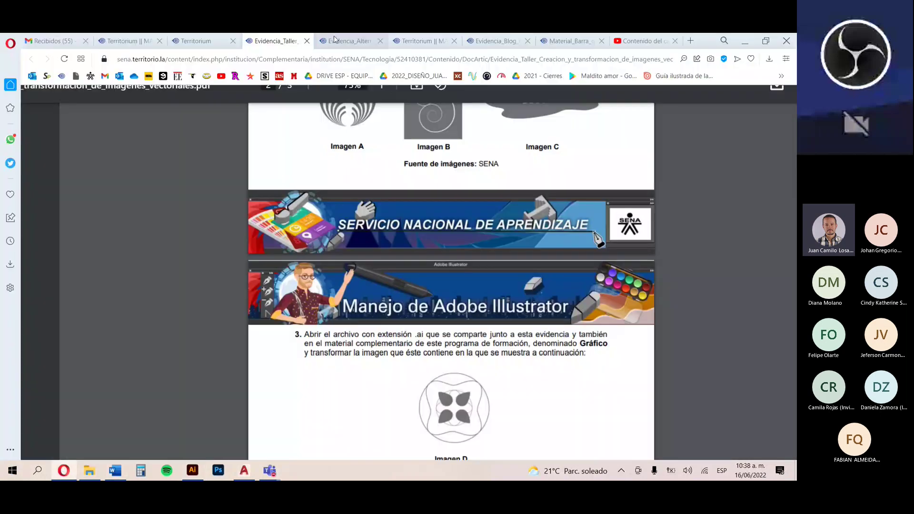
{"action": "left_click", "coordinate": [196, 41]}
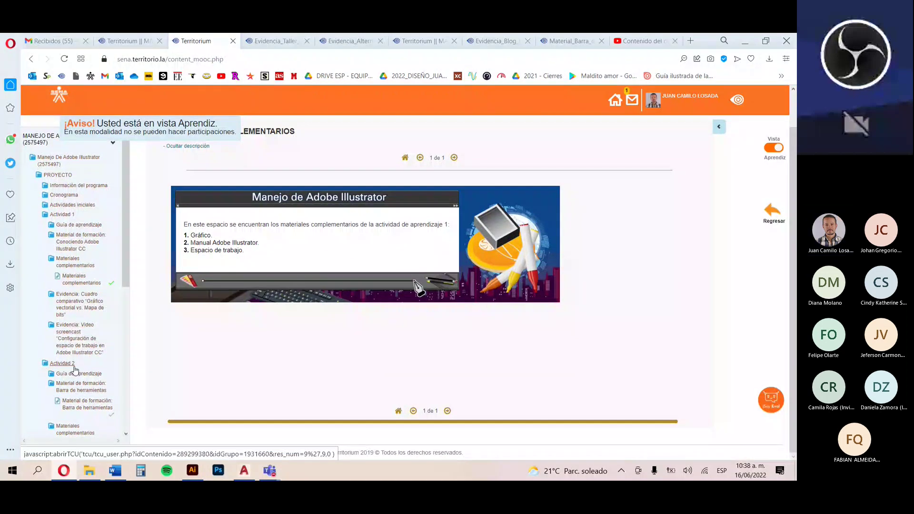
{"action": "left_click", "coordinate": [67, 215]}
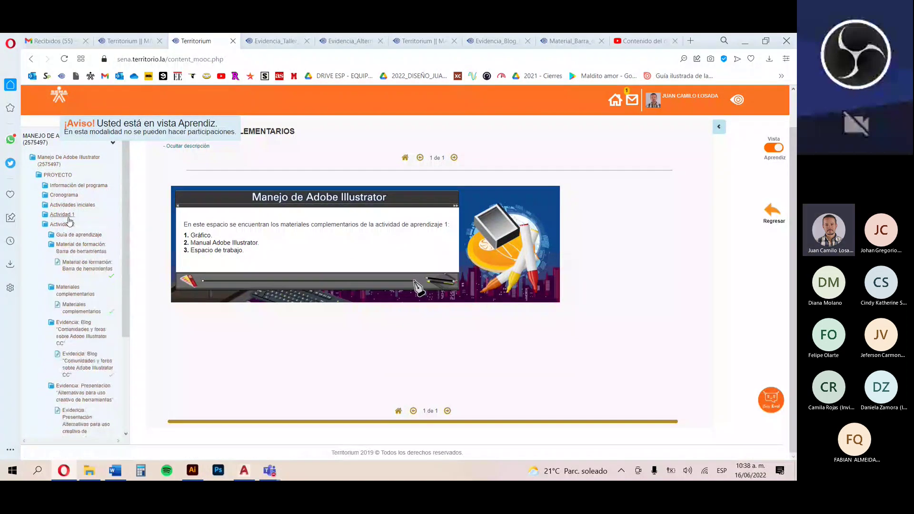
{"action": "scroll", "coordinate": [83, 296], "scroll_direction": "down", "scroll_amount": 2}
{"action": "left_click", "coordinate": [81, 388]}
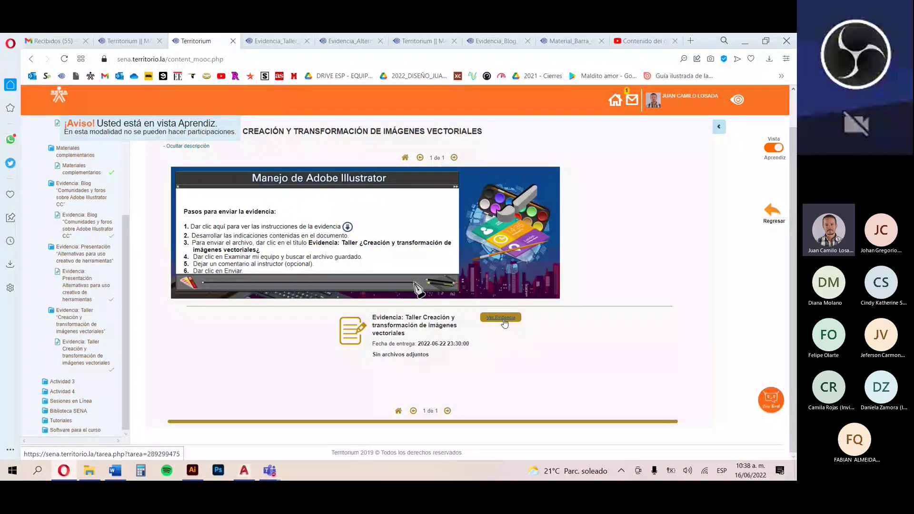
- Check the Illustrator Sesión 2 meeting in Teams, and return to the workshop evidence page in the browser
{"action": "mouse_move", "coordinate": [270, 471]}
{"action": "left_click", "coordinate": [292, 405]}
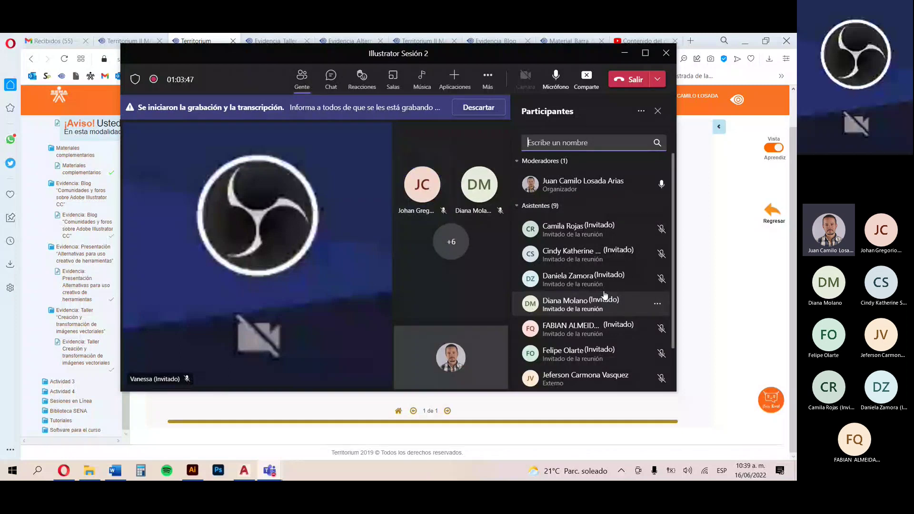
{"action": "left_click", "coordinate": [715, 290]}
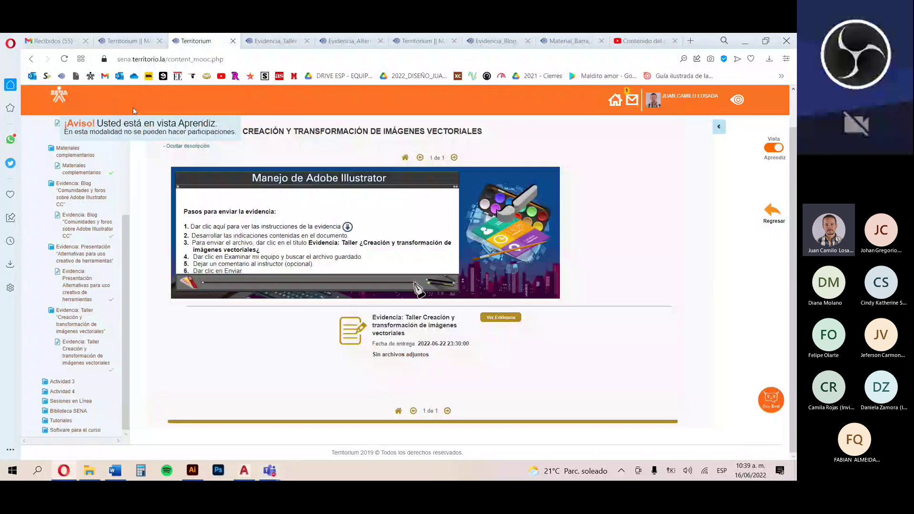
- Review the course announcements, highlight the instructor's contact e-mails in the session-change notice, and check the Teams meeting
{"action": "left_click", "coordinate": [129, 39]}
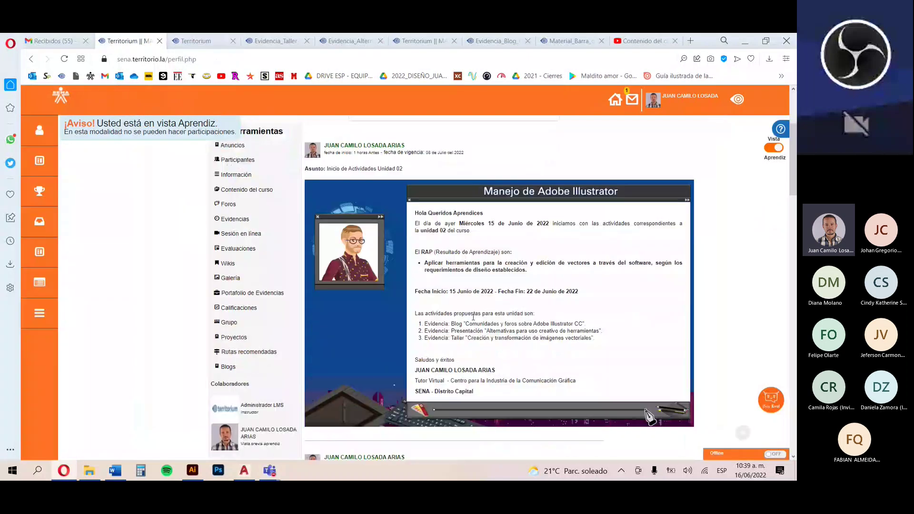
{"action": "scroll", "coordinate": [650, 322], "scroll_direction": "down", "scroll_amount": 5}
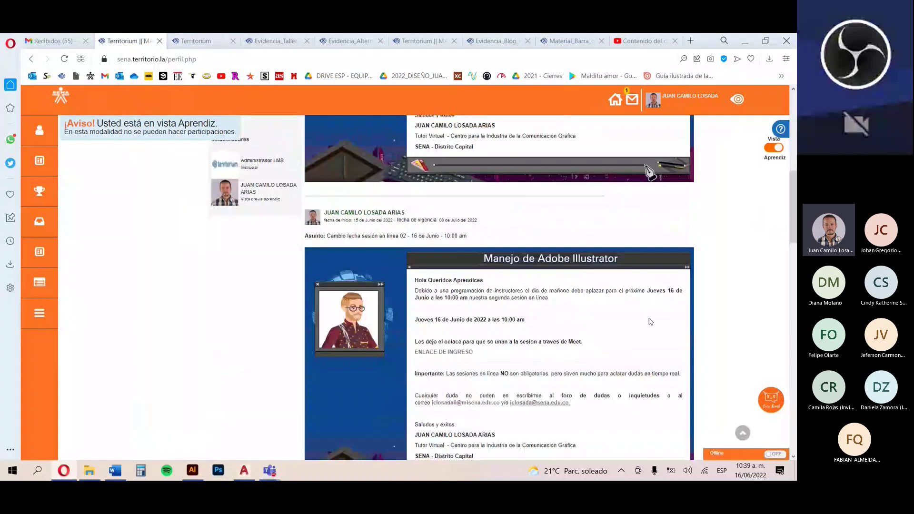
{"action": "scroll", "coordinate": [651, 321], "scroll_direction": "down", "scroll_amount": 1}
{"action": "left_click_drag", "start_coordinate": [432, 342], "coordinate": [571, 342]}
{"action": "left_click", "coordinate": [549, 377]}
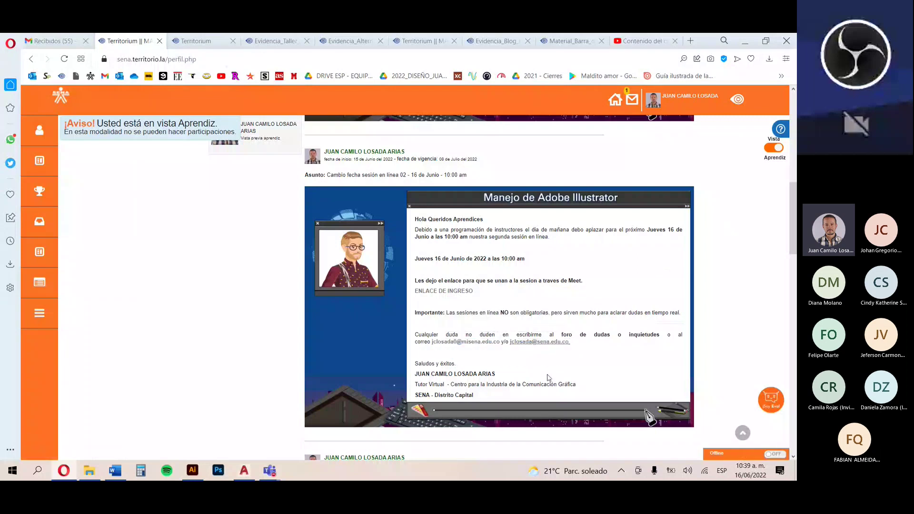
{"action": "key", "text": "alt+Tab"}
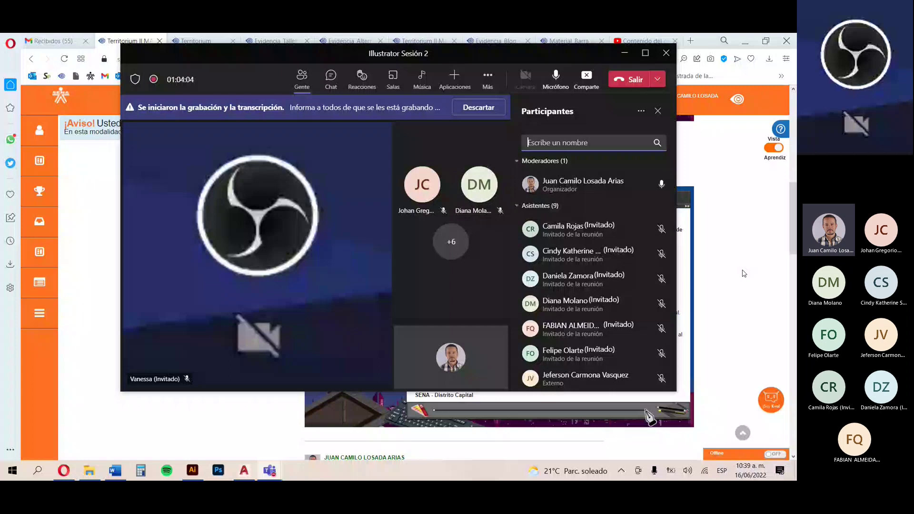
{"action": "key", "text": "alt+Tab"}
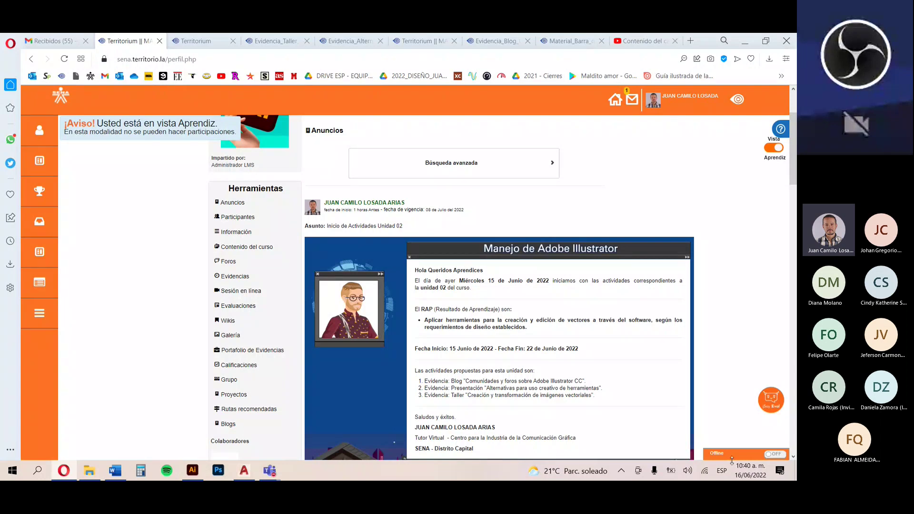
- Consult the system calendar for June 2022 and review the Unidad 02 activities announcement
{"action": "left_click", "coordinate": [746, 478]}
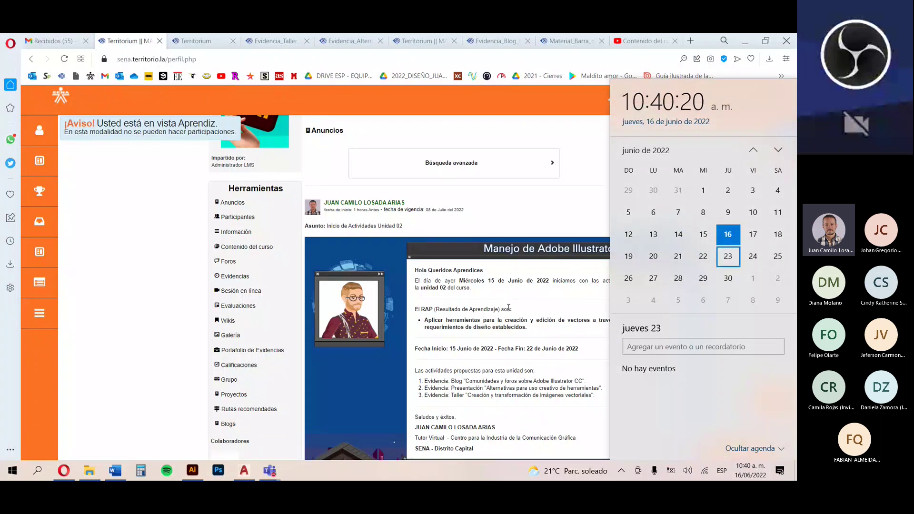
{"action": "left_click", "coordinate": [544, 343]}
{"action": "scroll", "coordinate": [543, 343], "scroll_direction": "down", "scroll_amount": 1}
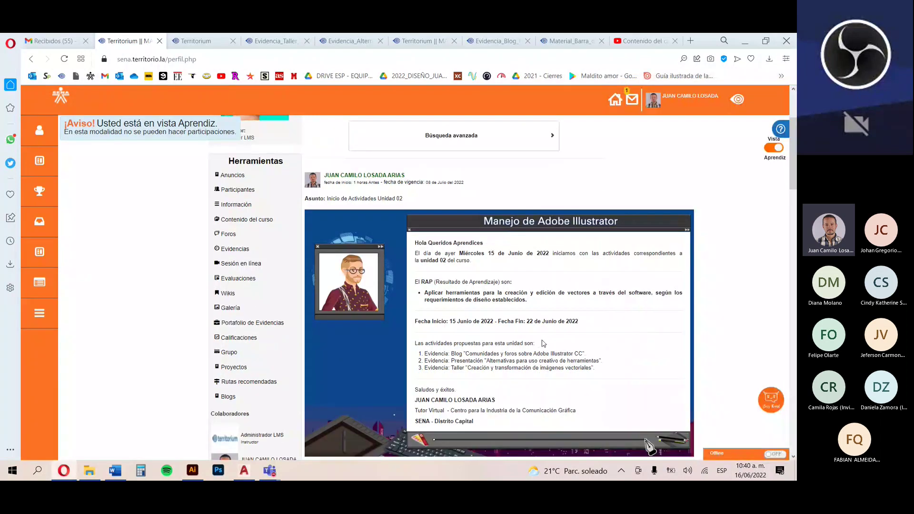
{"action": "scroll", "coordinate": [543, 343], "scroll_direction": "down", "scroll_amount": 3}
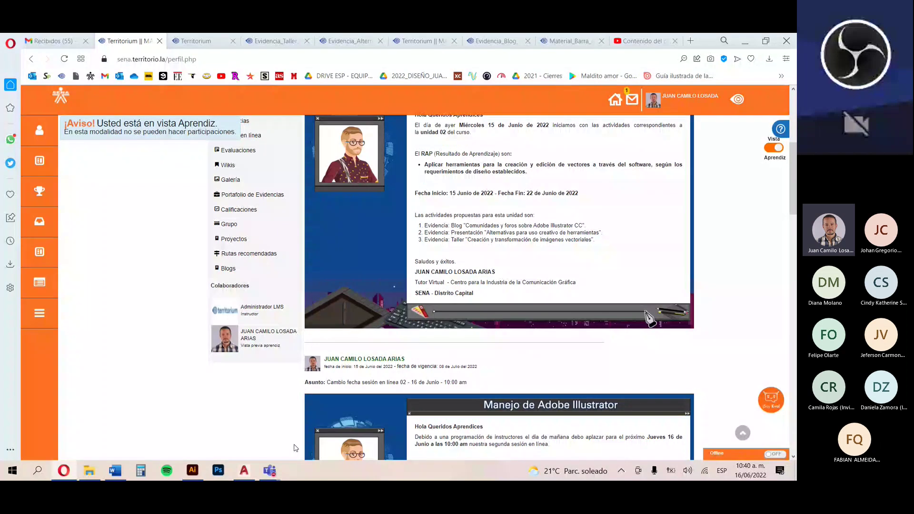
- Bring up the Illustrator Sesión 2 meeting in Teams and check its participants for questions
{"action": "mouse_move", "coordinate": [269, 469]}
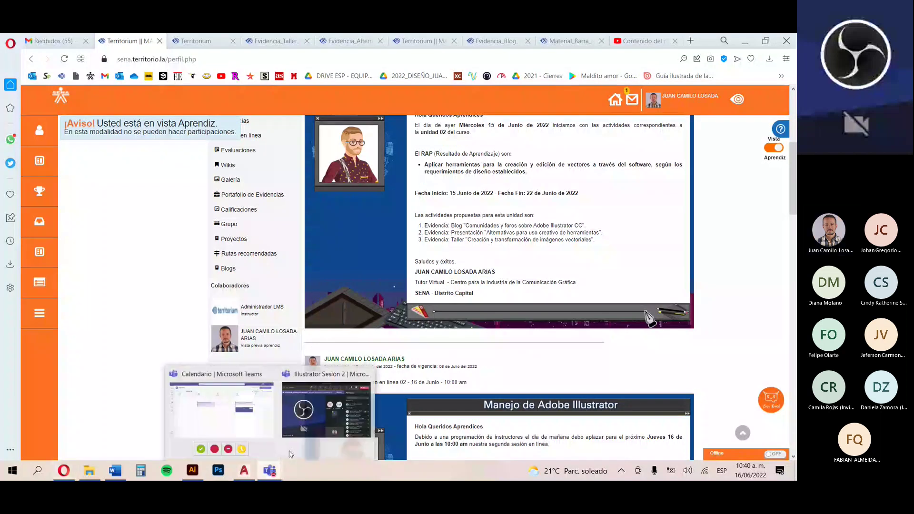
{"action": "left_click", "coordinate": [325, 419]}
{"action": "left_click", "coordinate": [301, 80]}
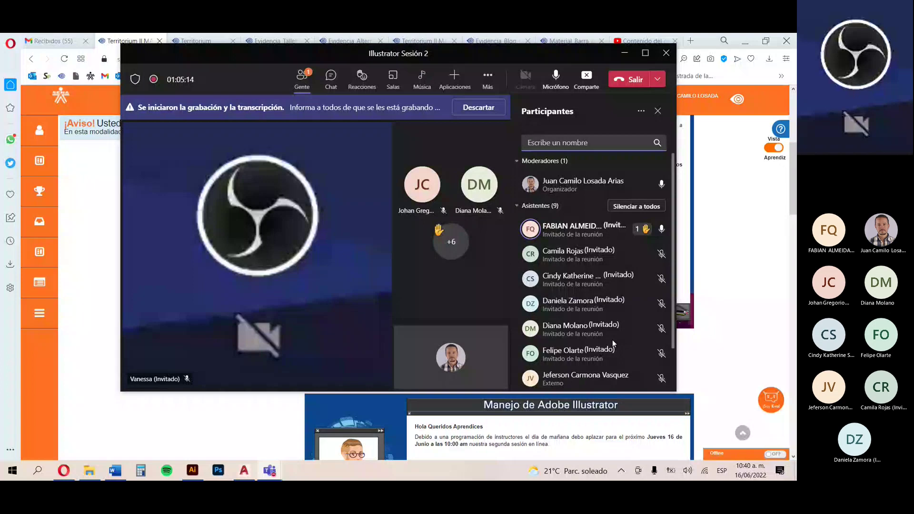
- In Illustrator, select the Imagen A figure on the first artboard and move it down and to the right, away from the star
{"action": "left_click", "coordinate": [192, 470]}
{"action": "scroll", "coordinate": [213, 196], "scroll_direction": "up", "scroll_amount": 1}
{"action": "left_click", "coordinate": [202, 210]}
{"action": "scroll", "coordinate": [196, 219], "scroll_direction": "up", "scroll_amount": 3}
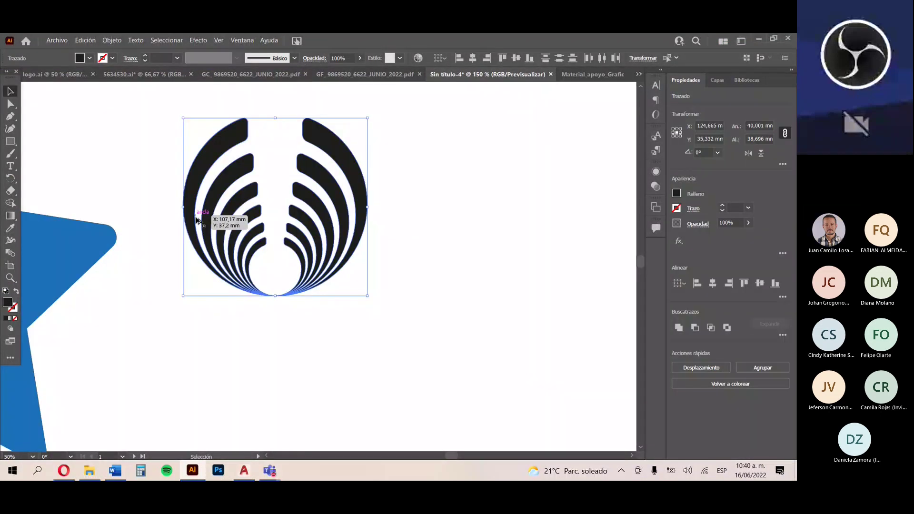
{"action": "scroll", "coordinate": [246, 235], "scroll_direction": "up", "scroll_amount": 1}
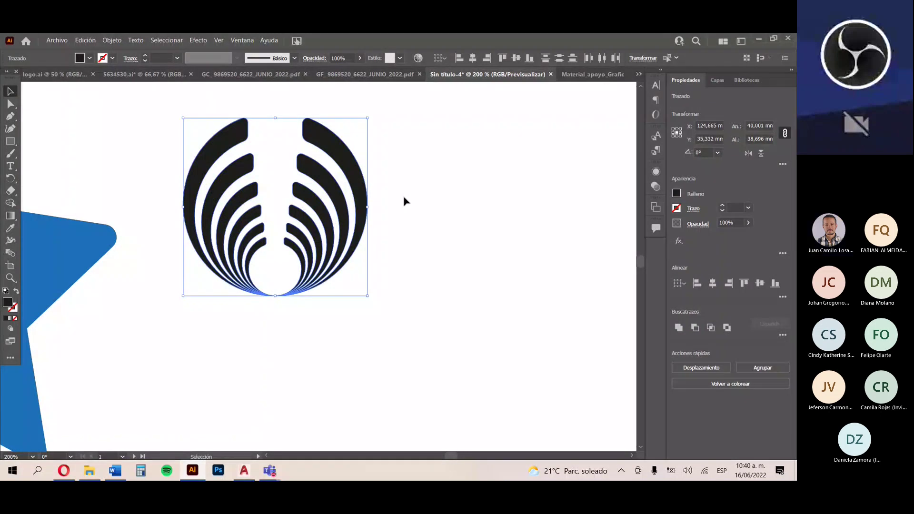
{"action": "left_click_drag", "start_coordinate": [317, 178], "coordinate": [396, 267]}
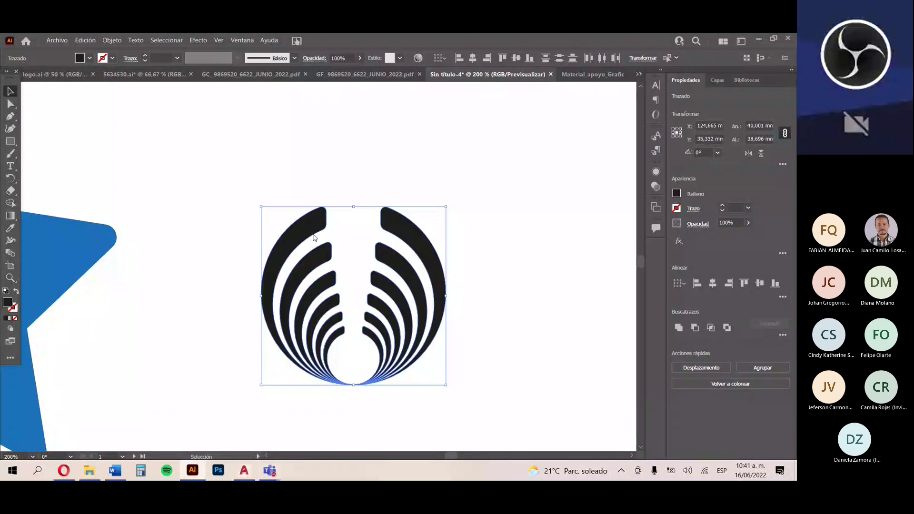
- Delete the entire Imagen A figure from the first artboard
{"action": "left_click", "coordinate": [440, 250]}
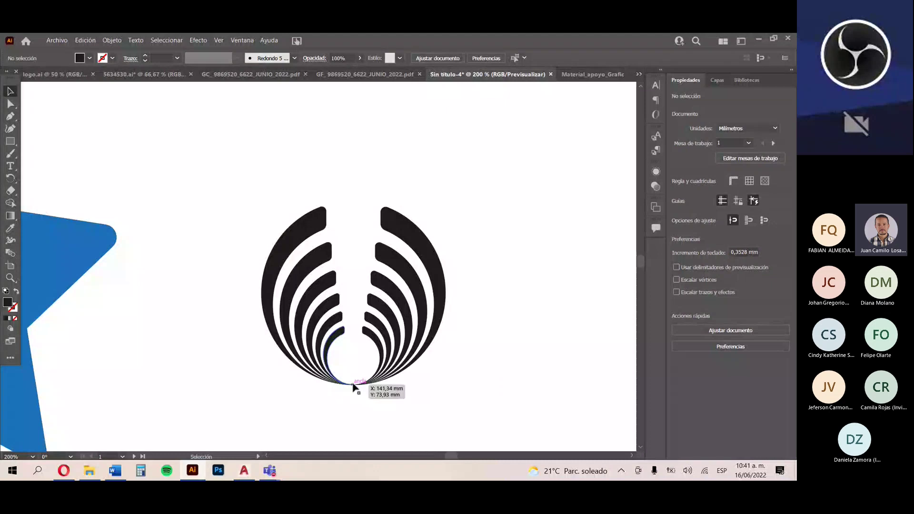
{"action": "left_click_drag", "start_coordinate": [250, 175], "coordinate": [493, 403]}
{"action": "key", "text": "Delete"}
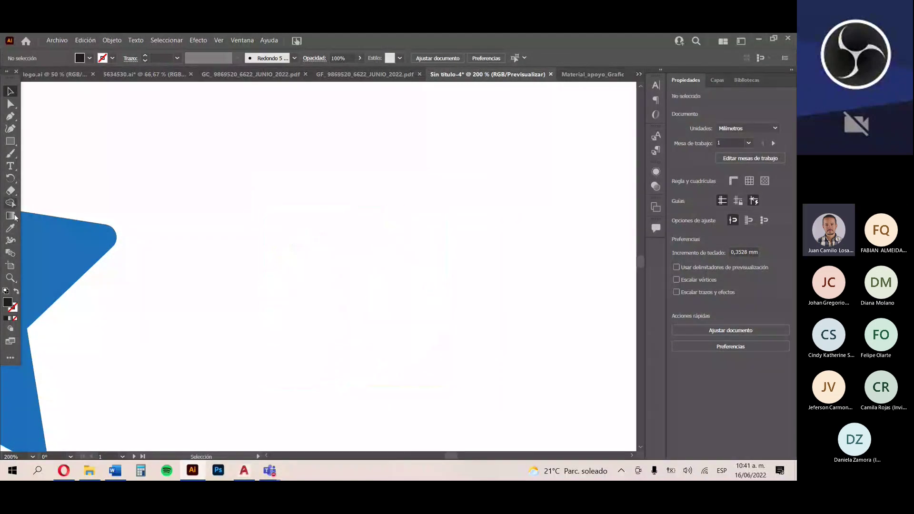
- Draw a black circle with the Ellipse tool beside the blue star and set its width and height to 40 mm
{"action": "left_click", "coordinate": [10, 141]}
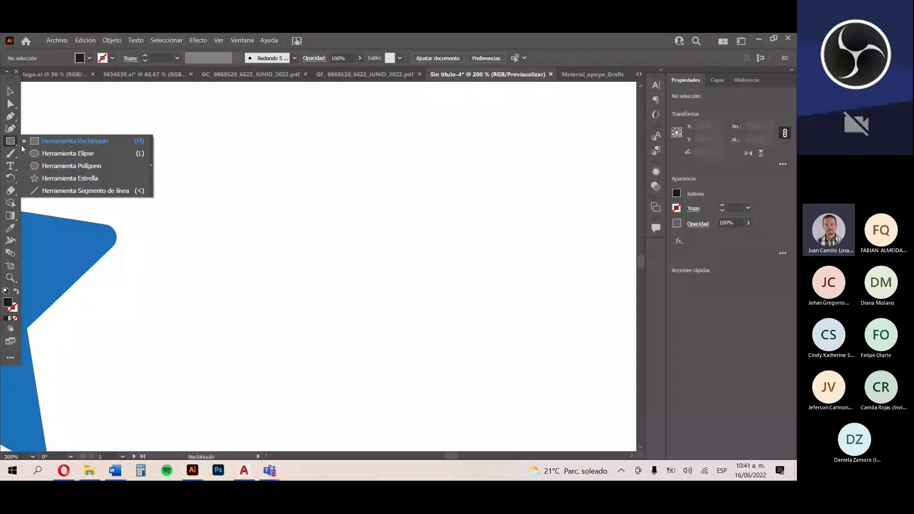
{"action": "left_click", "coordinate": [62, 153]}
{"action": "left_click_drag", "start_coordinate": [318, 187], "coordinate": [402, 244]}
{"action": "mouse_move", "coordinate": [490, 298]}
{"action": "left_mouse_down"}
{"action": "mouse_move", "coordinate": [525, 346]}
{"action": "mouse_move", "coordinate": [477, 335]}
{"action": "mouse_move", "coordinate": [496, 357]}
{"action": "left_mouse_up"}
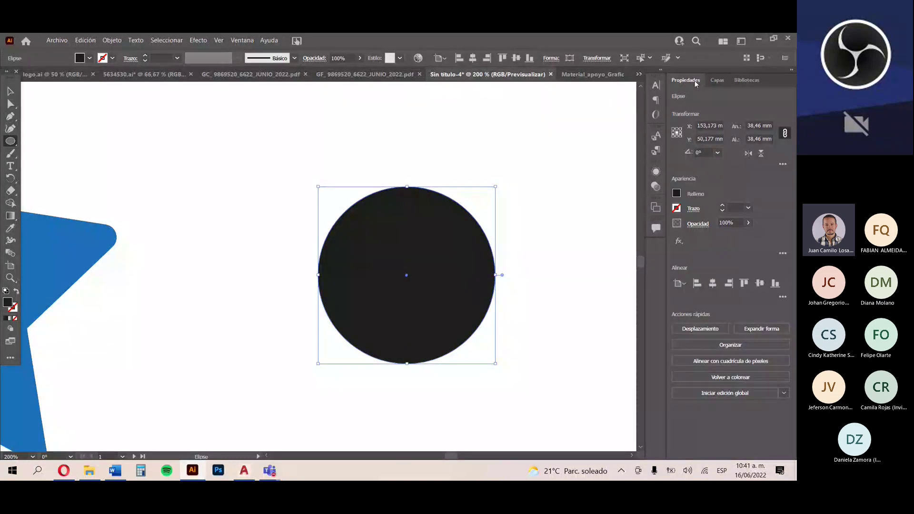
{"action": "left_click", "coordinate": [250, 41]}
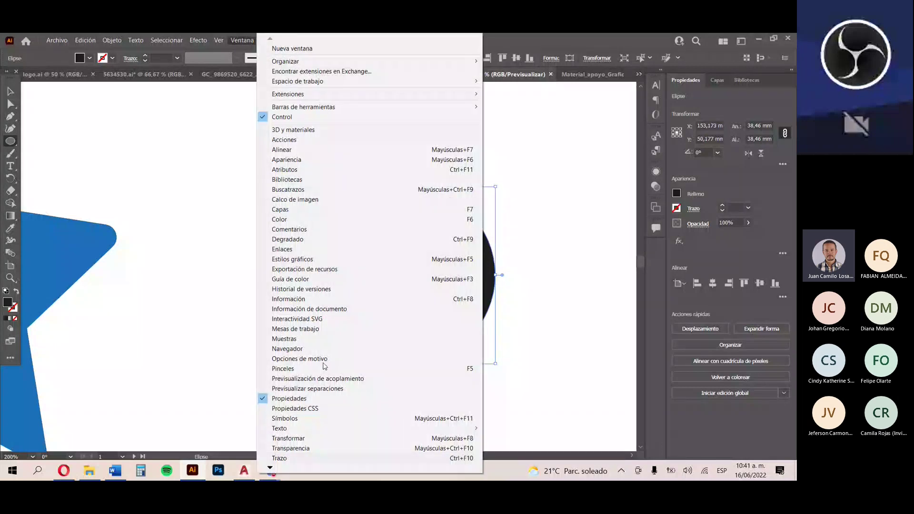
{"action": "left_click", "coordinate": [751, 151]}
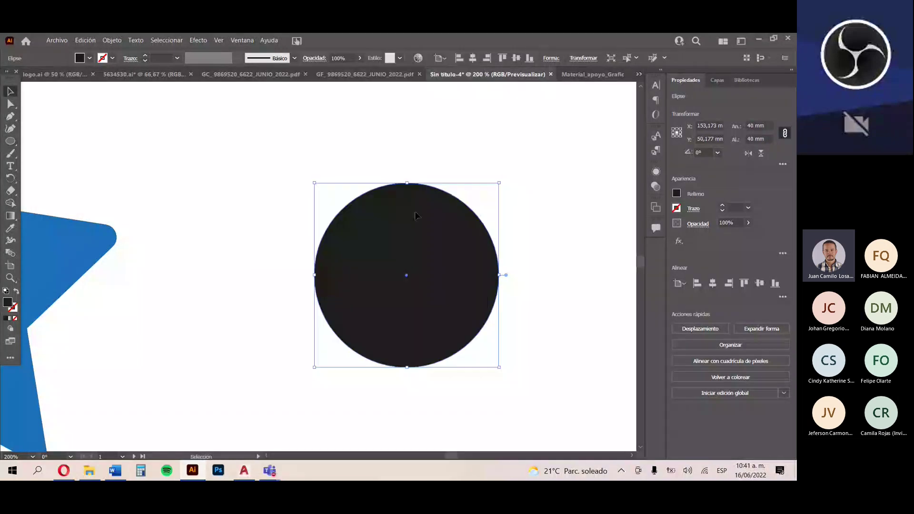
- Paste a copy of the black circle over the original and set its diameter to 35 mm
{"action": "key", "text": "a"}
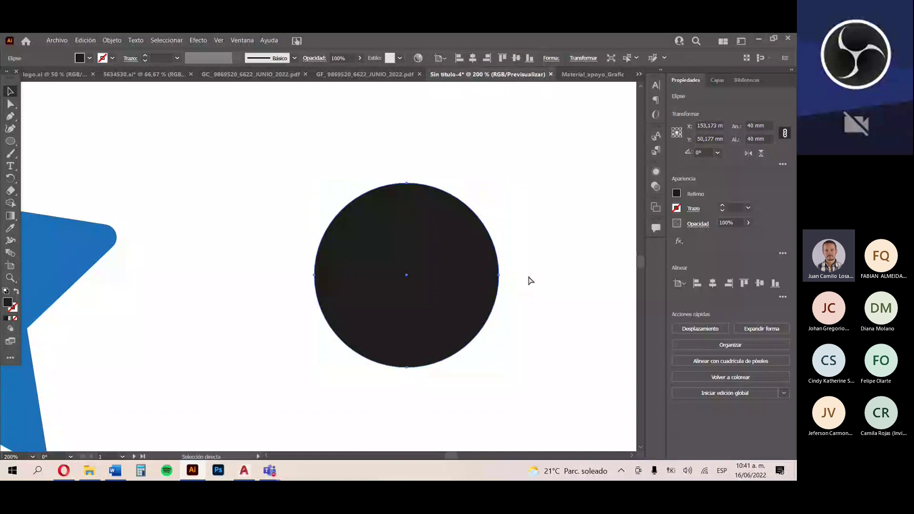
{"action": "key", "text": "ctrl+v"}
{"action": "left_click_drag", "start_coordinate": [334, 272], "coordinate": [451, 289]}
{"action": "left_click", "coordinate": [760, 125]}
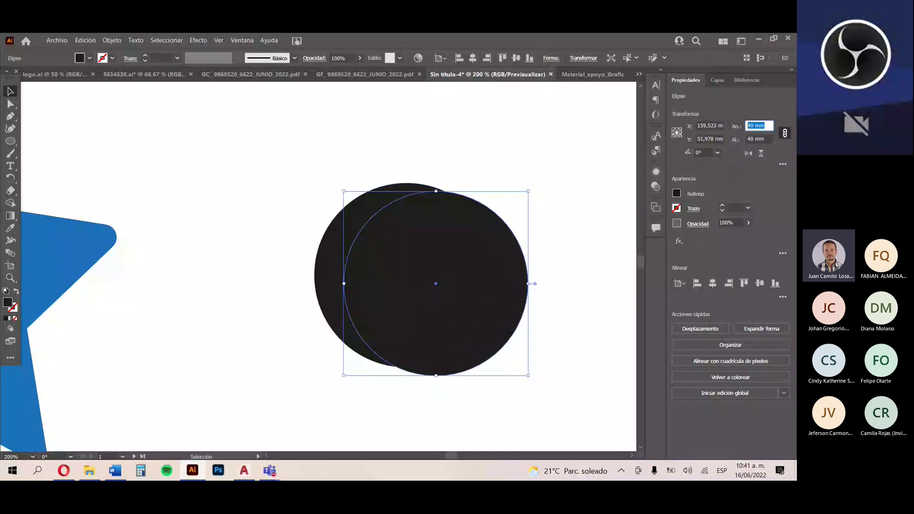
{"action": "type", "text": "35"}
{"action": "key", "text": "Return"}
- Align the two circles by horizontal centre and bottom edge, and remove the smaller one from the larger with Shape Builder
{"action": "left_click_drag", "start_coordinate": [466, 261], "coordinate": [455, 263]}
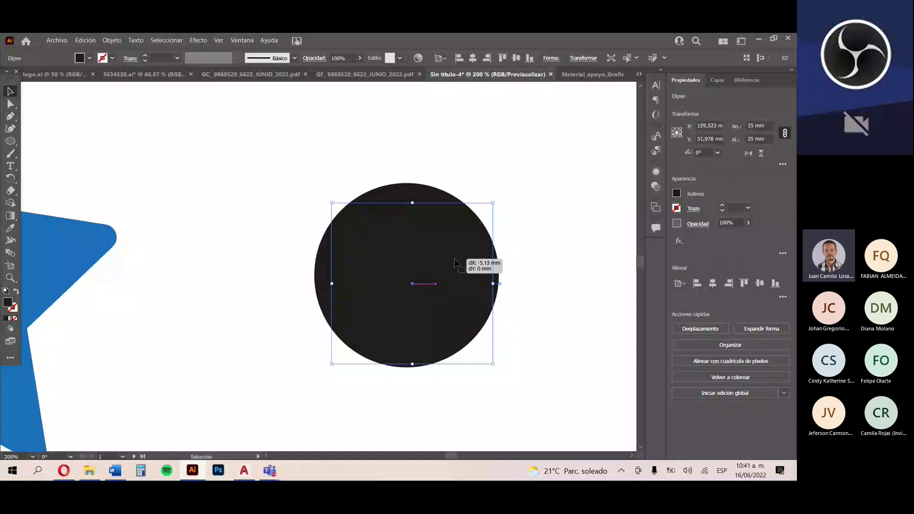
{"action": "left_click_drag", "start_coordinate": [455, 263], "coordinate": [455, 264]}
{"action": "left_click", "coordinate": [455, 205], "text": "shift"}
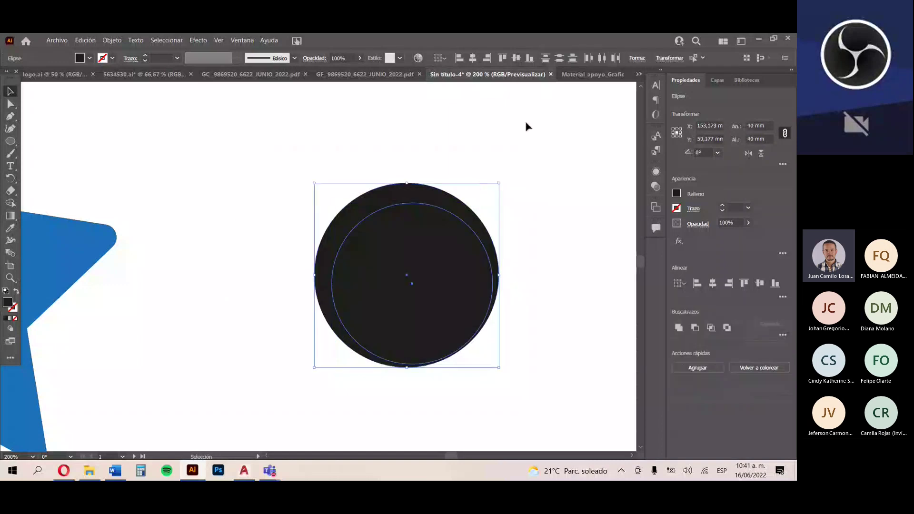
{"action": "left_click", "coordinate": [474, 60]}
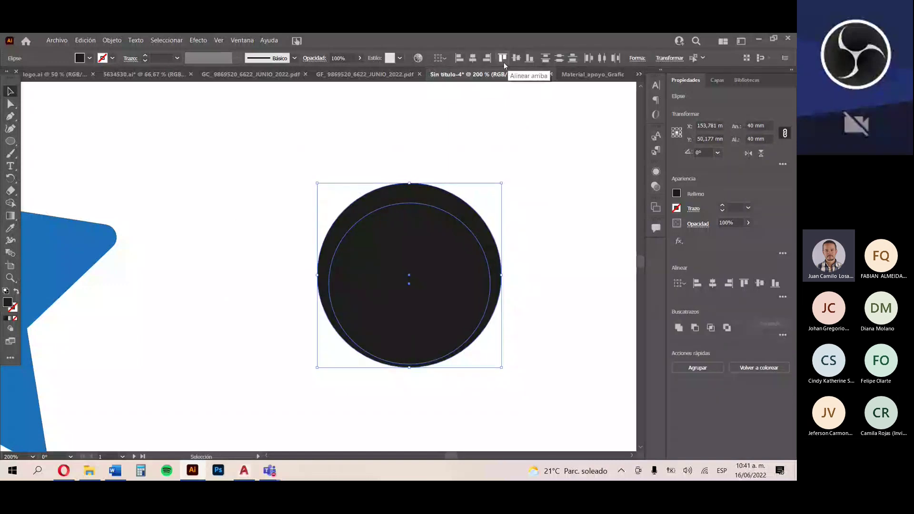
{"action": "left_click", "coordinate": [527, 60]}
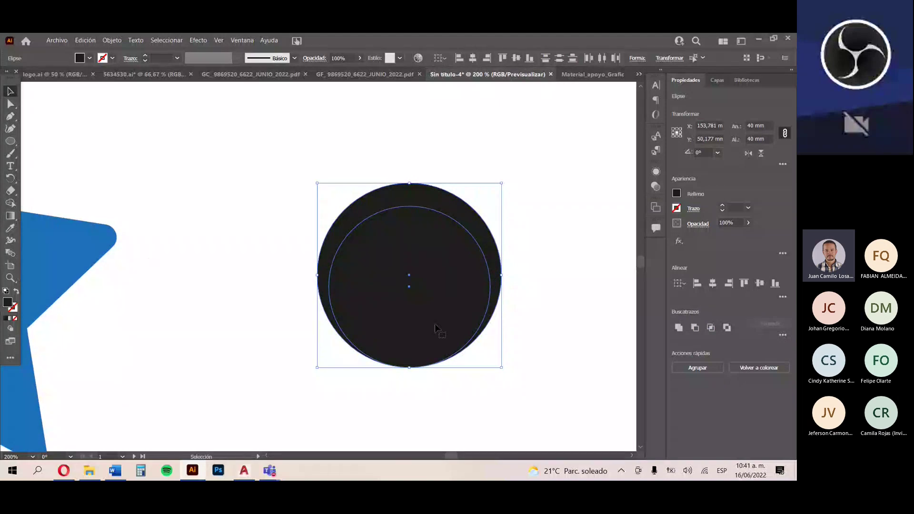
{"action": "left_click", "coordinate": [11, 205]}
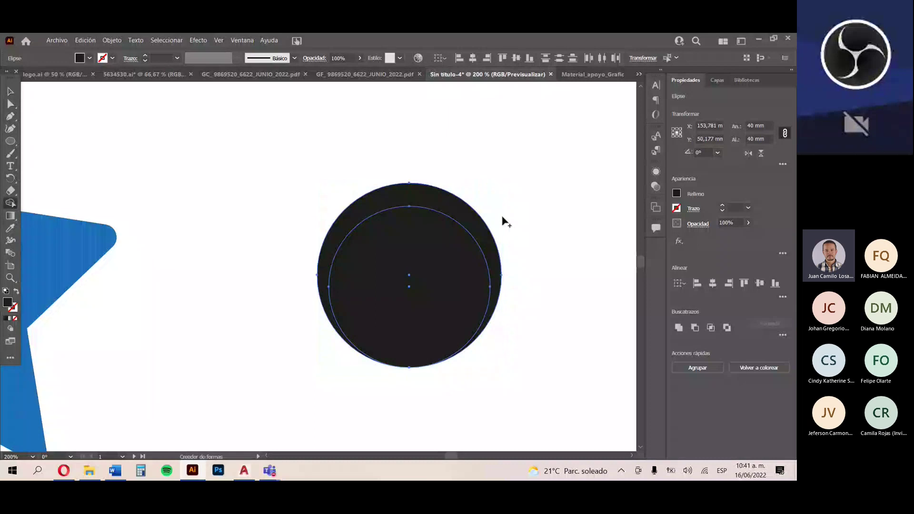
{"action": "left_click", "coordinate": [417, 253], "text": "alt"}
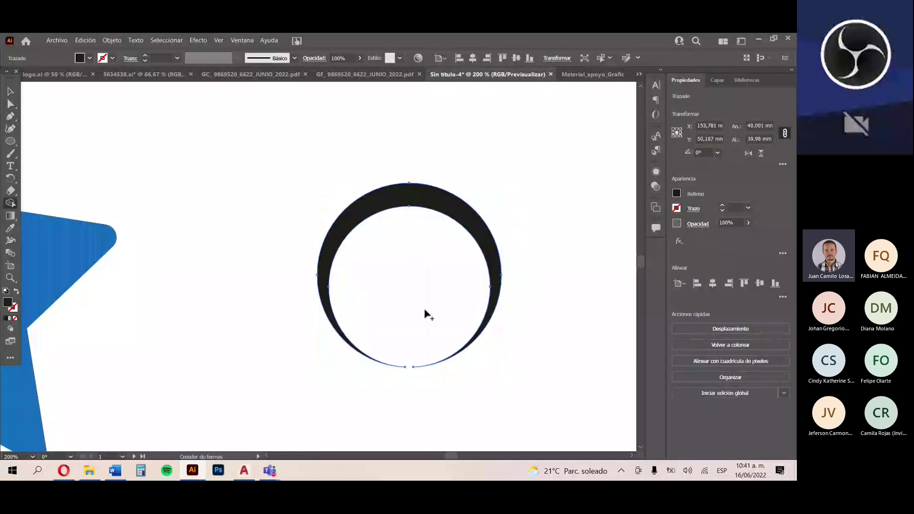
- Draw a rectangle about 13 by 9 mm centred over the thick upper part of the ring
{"action": "left_click", "coordinate": [10, 142]}
{"action": "key", "text": "m"}
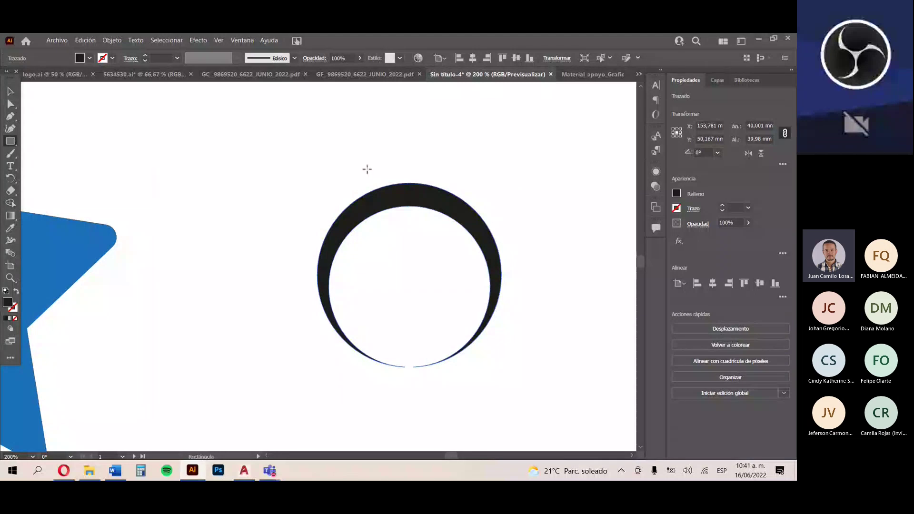
{"action": "left_click_drag", "start_coordinate": [385, 176], "coordinate": [416, 197]}
- Cut the rectangle's area out of the ring with Shape Builder, leaving a gap between two separate halves
{"action": "left_click", "coordinate": [10, 91]}
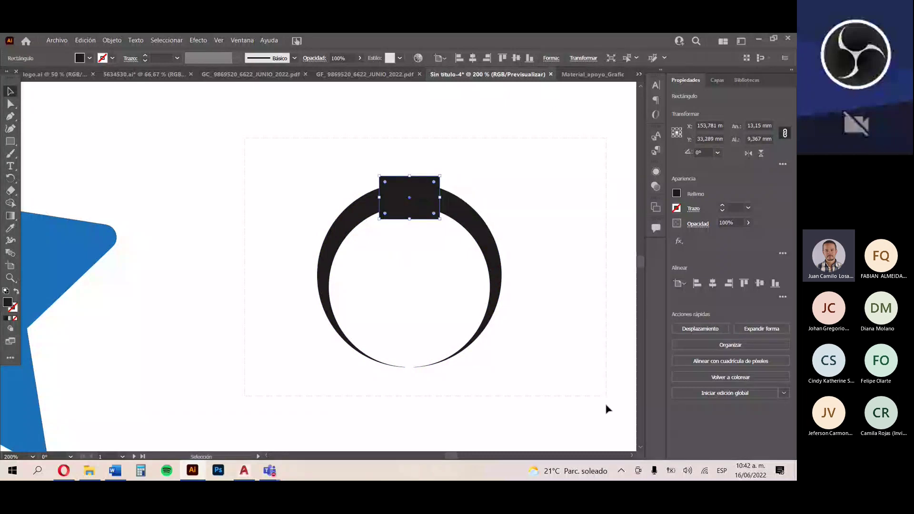
{"action": "left_click_drag", "start_coordinate": [607, 410], "coordinate": [439, 154]}
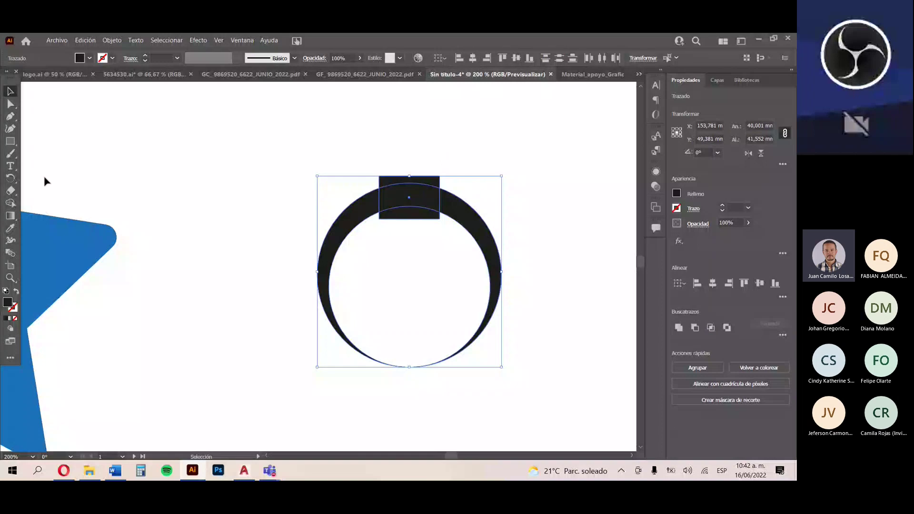
{"action": "left_click", "coordinate": [11, 205]}
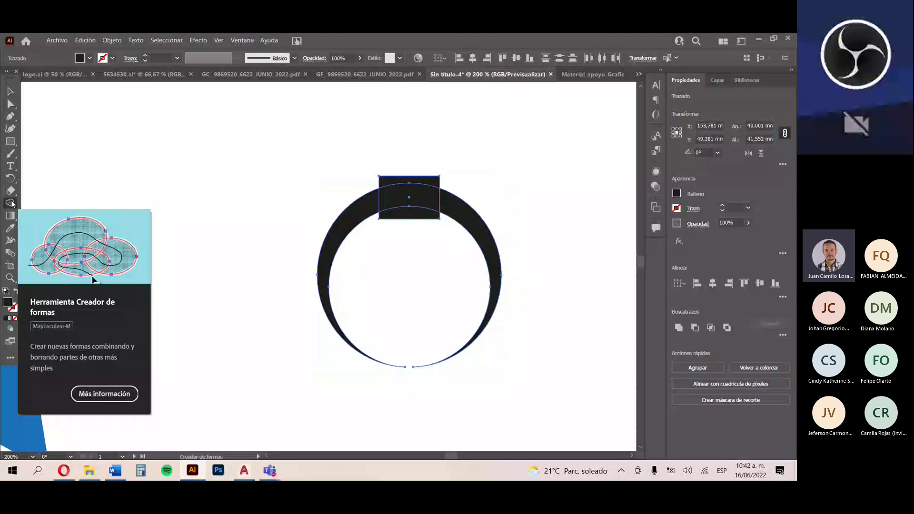
{"action": "left_click", "coordinate": [410, 197], "text": "alt"}
{"action": "key", "text": "v"}
{"action": "left_click", "coordinate": [179, 152]}
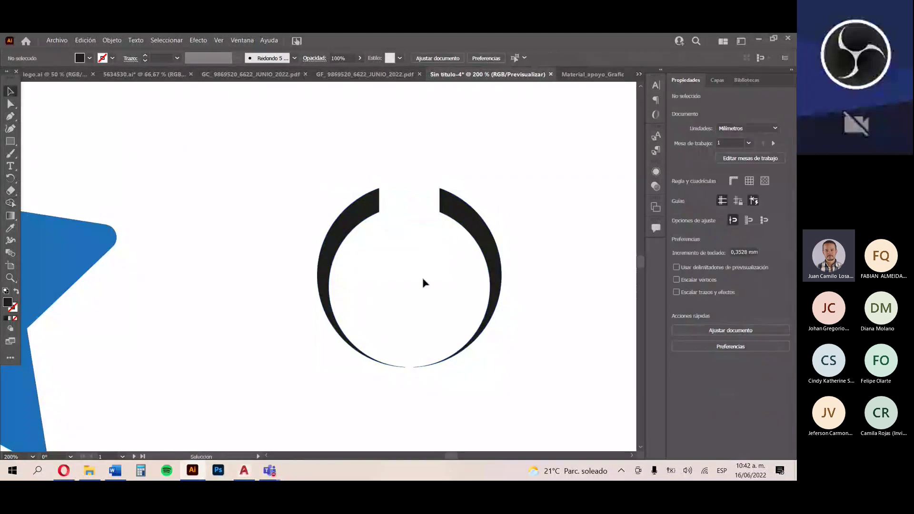
- Round both corners at the upper end of the ring's left half with a radius of about 1 mm
{"action": "key", "text": "ctrl+plus"}
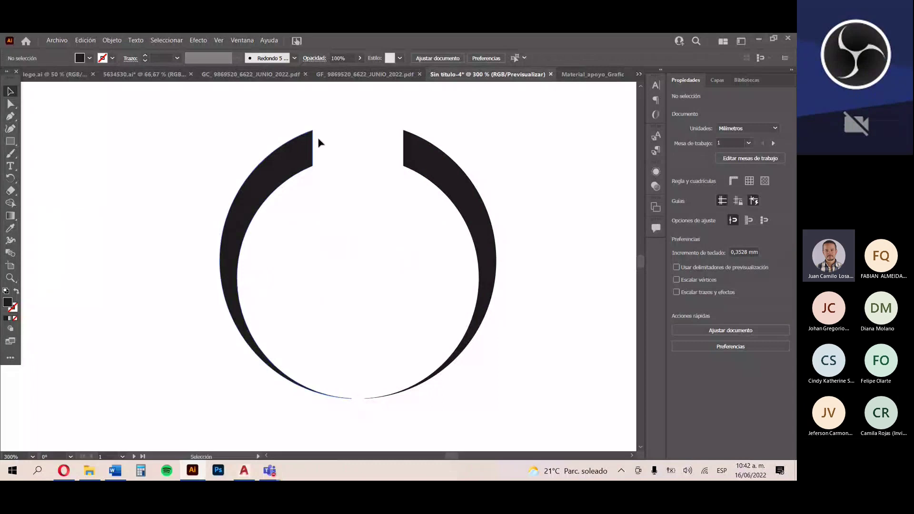
{"action": "left_click", "coordinate": [12, 105]}
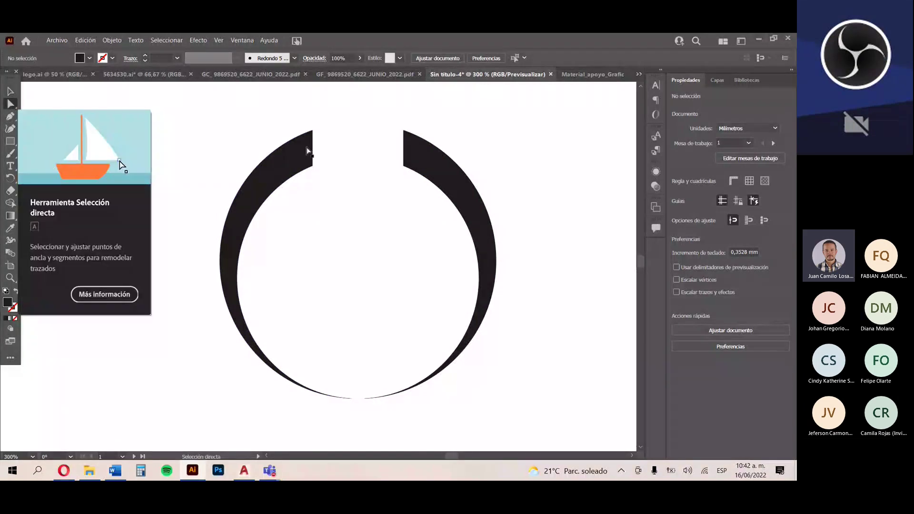
{"action": "left_click", "coordinate": [307, 143]}
{"action": "left_click", "coordinate": [313, 132]}
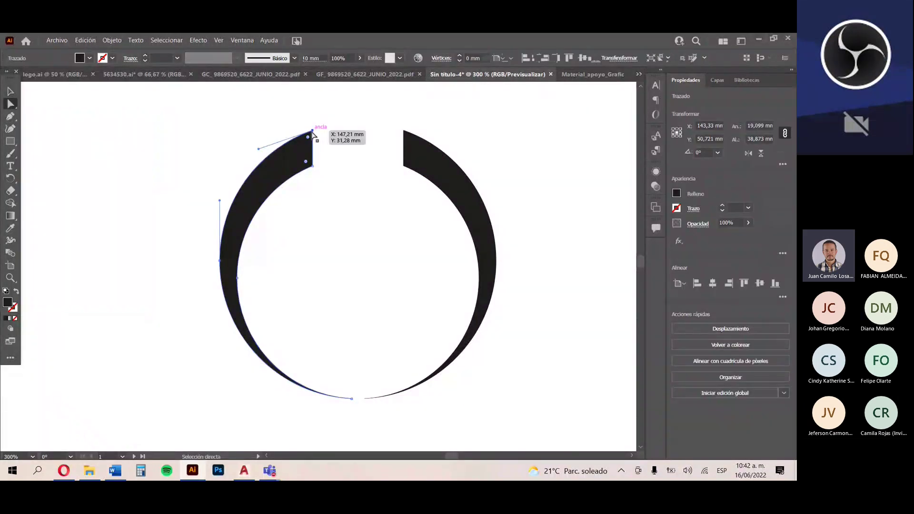
{"action": "left_click", "coordinate": [312, 132]}
{"action": "left_click_drag", "start_coordinate": [309, 139], "coordinate": [307, 163]}
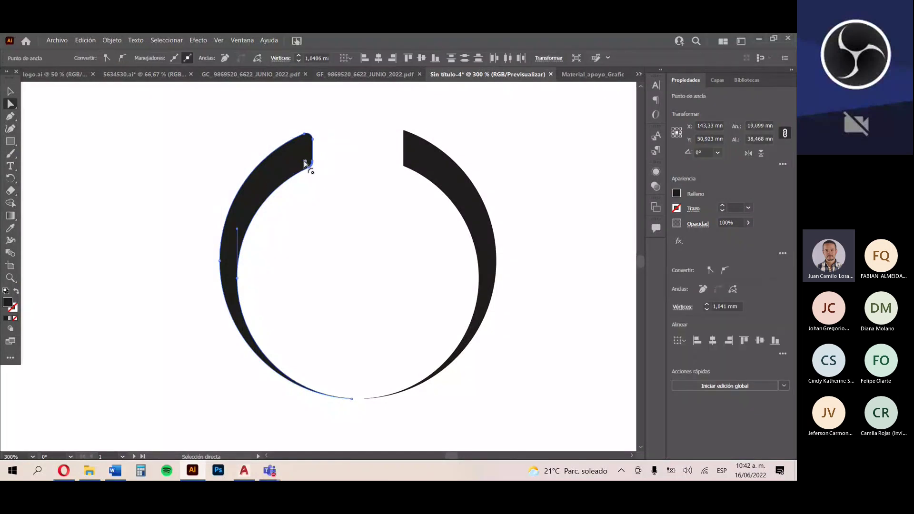
{"action": "key", "text": "v"}
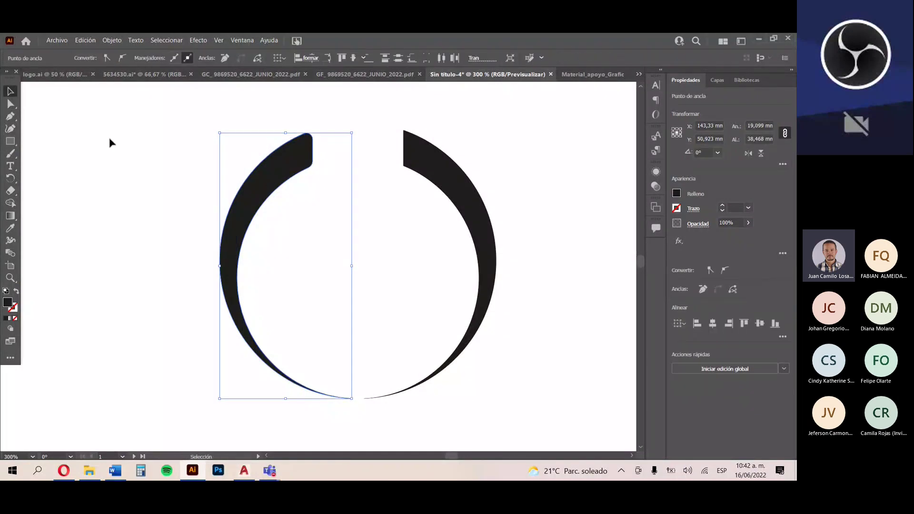
{"action": "left_click", "coordinate": [110, 143]}
- Make a copy of both ring halves scaled uniformly to 80% about the point where their lower tips meet
{"action": "left_click_drag", "start_coordinate": [174, 87], "coordinate": [539, 421]}
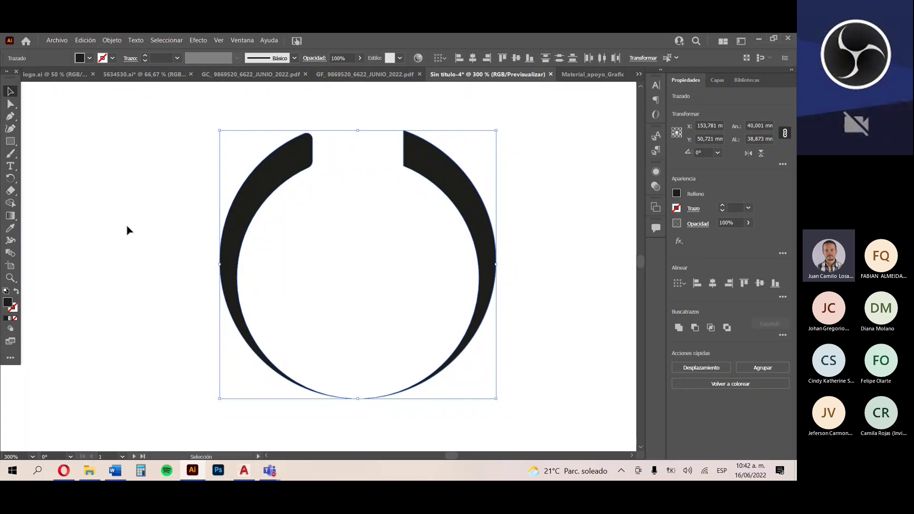
{"action": "key", "text": "s"}
{"action": "left_click", "coordinate": [16, 181]}
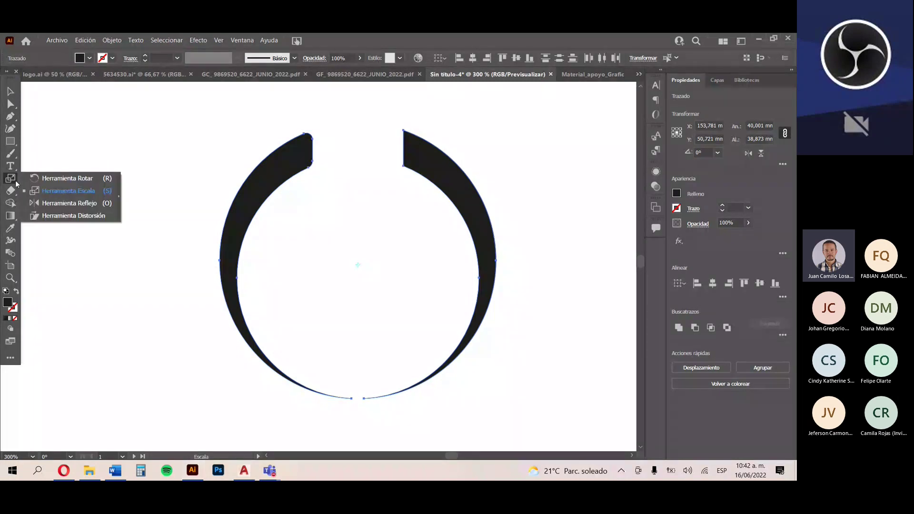
{"action": "left_click", "coordinate": [87, 190]}
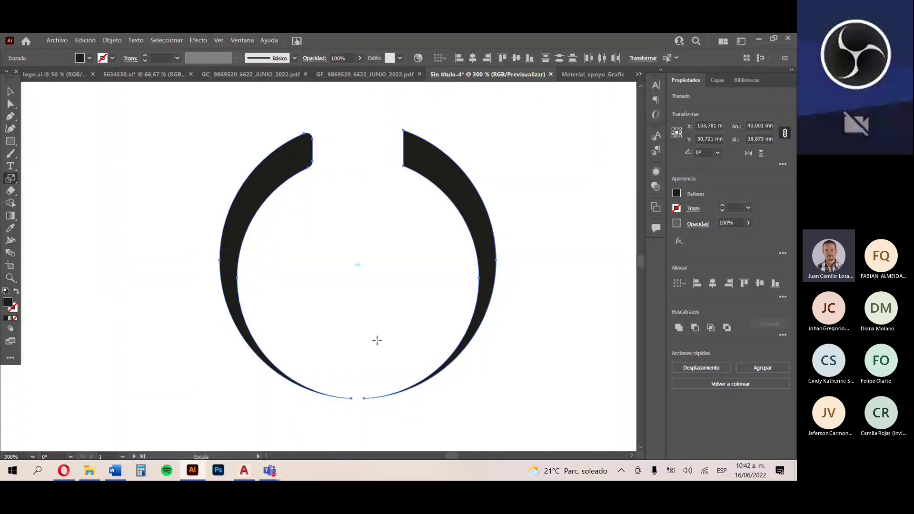
{"action": "left_click", "coordinate": [356, 398], "text": "alt"}
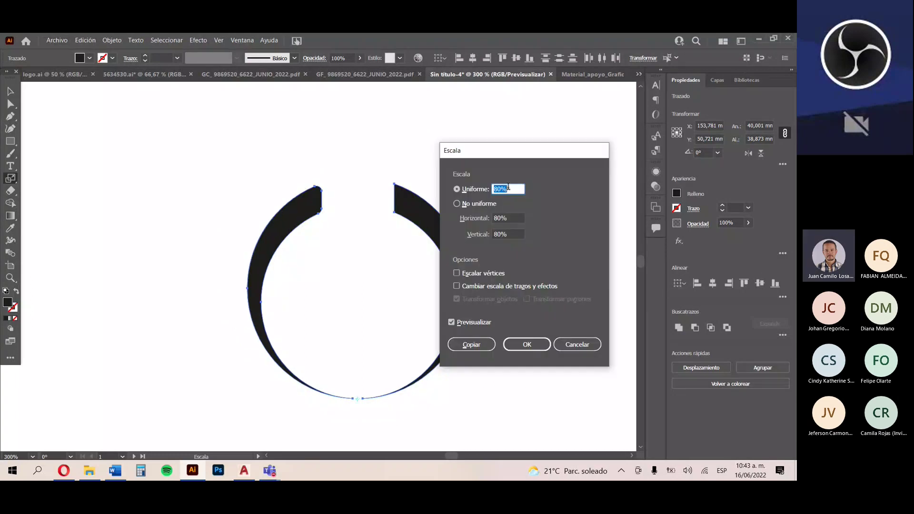
{"action": "left_click", "coordinate": [478, 348]}
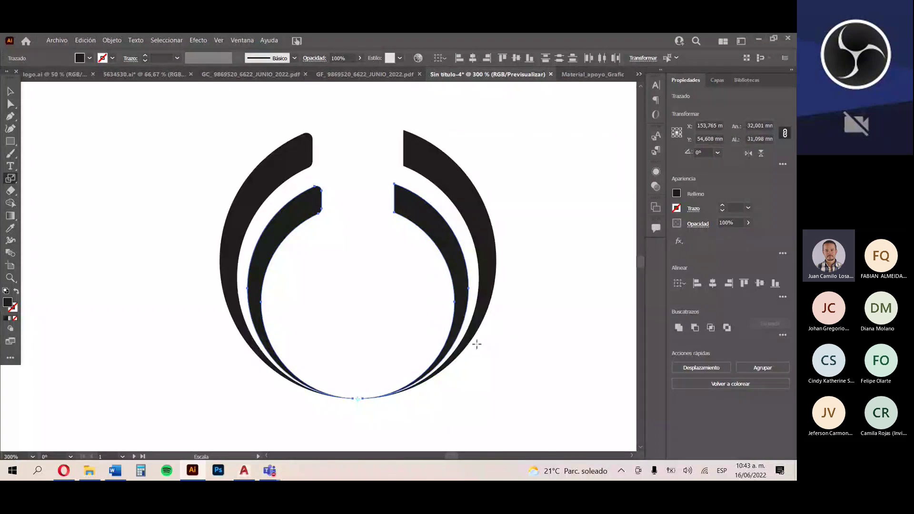
- Repeat the scaled copy four more times inside the ring, and select the complete figure
{"action": "key", "text": "v"}
{"action": "key", "text": "ctrl+d"}
{"action": "key", "text": "ctrl+d"}
{"action": "key", "text": "ctrl+d"}
{"action": "key", "text": "ctrl+d"}
{"action": "key", "text": "ctrl+d"}
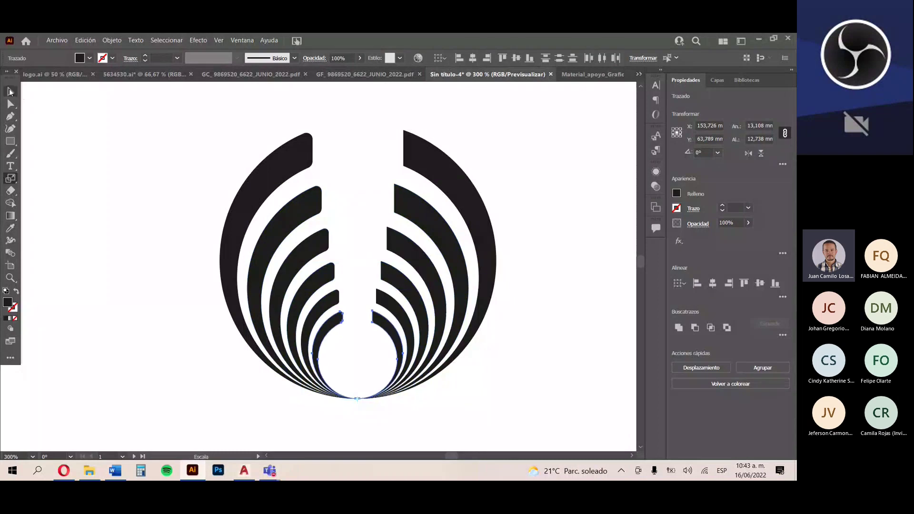
{"action": "key", "text": "ctrl+shift+a"}
{"action": "scroll", "coordinate": [332, 296], "scroll_direction": "down", "scroll_amount": 4}
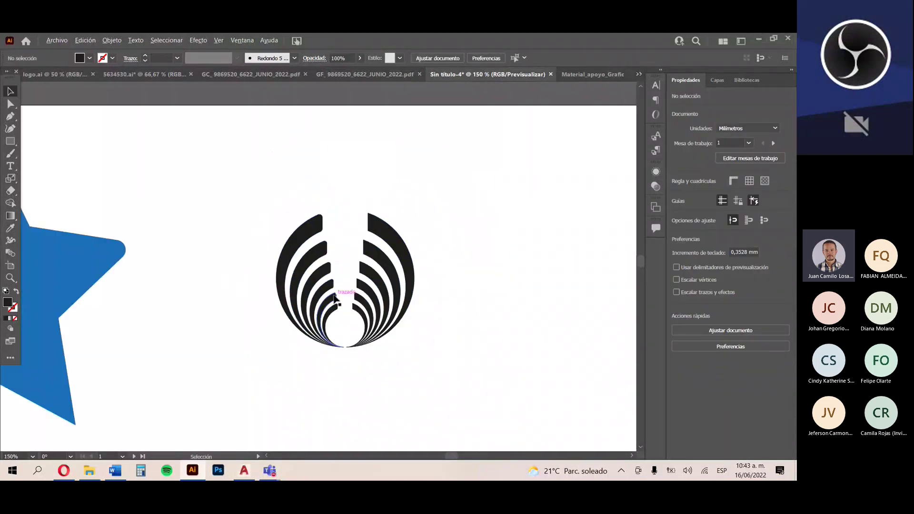
{"action": "scroll", "coordinate": [362, 233], "scroll_direction": "up", "scroll_amount": 3}
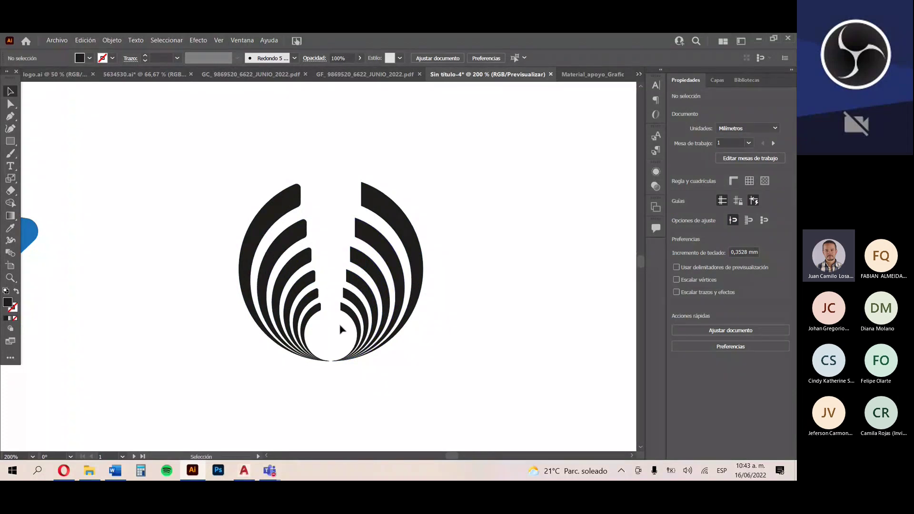
{"action": "scroll", "coordinate": [312, 341], "scroll_direction": "up", "scroll_amount": 2}
{"action": "scroll", "coordinate": [312, 341], "scroll_direction": "down", "scroll_amount": 2}
{"action": "left_click_drag", "start_coordinate": [181, 146], "coordinate": [516, 432]}
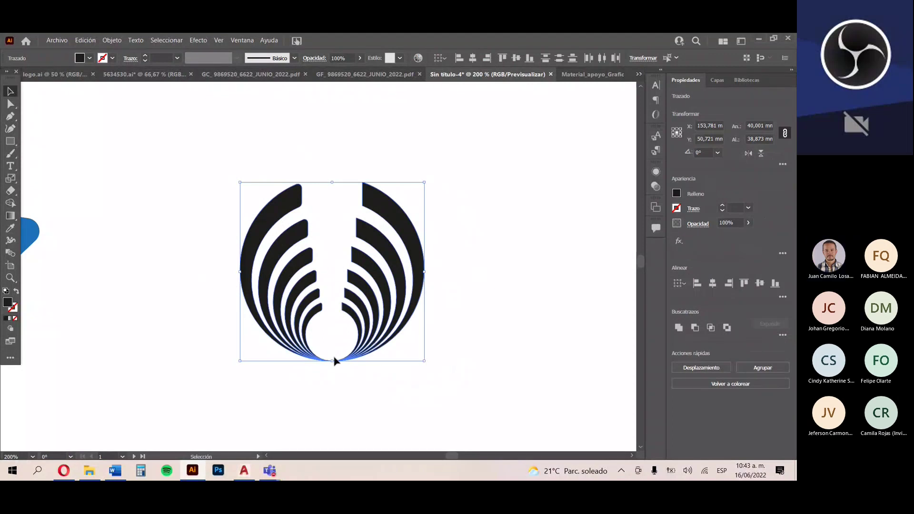
- Switch to the Illustrator Sesión 2 meeting in Teams and check whether participants have questions about the figure
{"action": "mouse_move", "coordinate": [269, 470]}
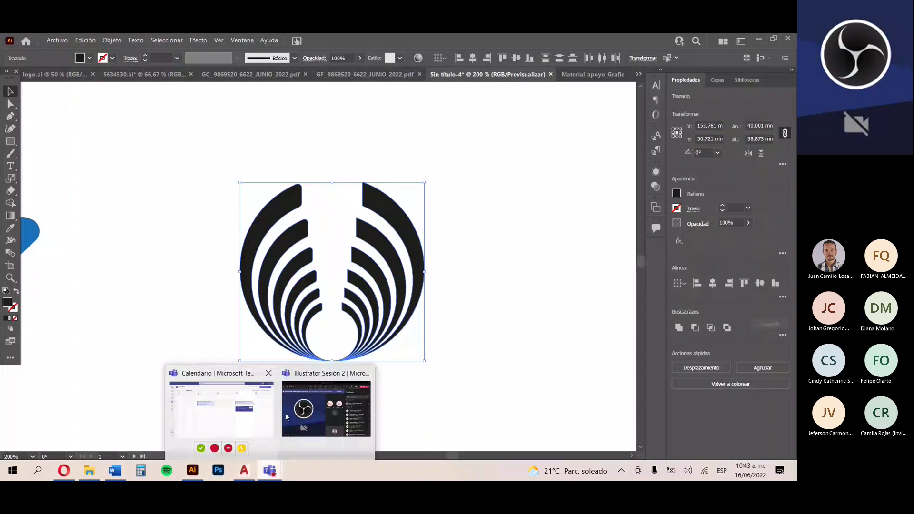
{"action": "left_click", "coordinate": [285, 414]}
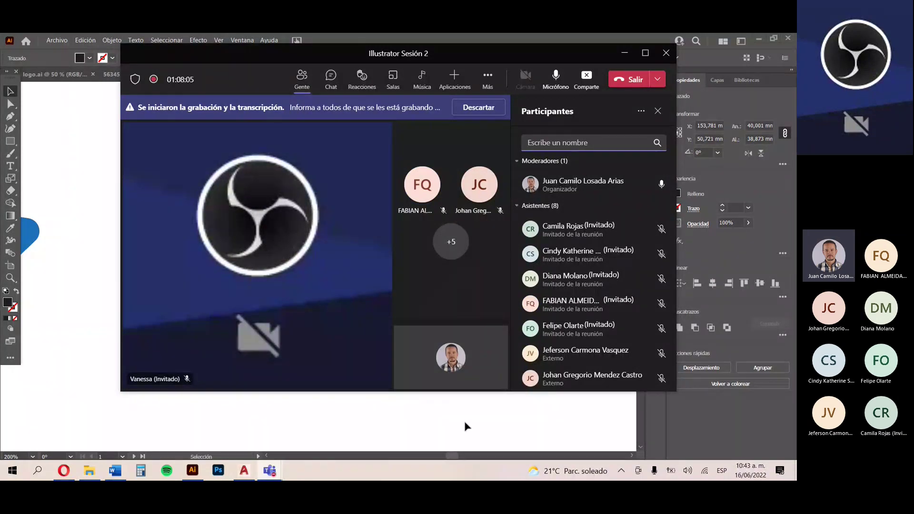
{"action": "left_click", "coordinate": [280, 471]}
{"action": "mouse_move", "coordinate": [281, 471]}
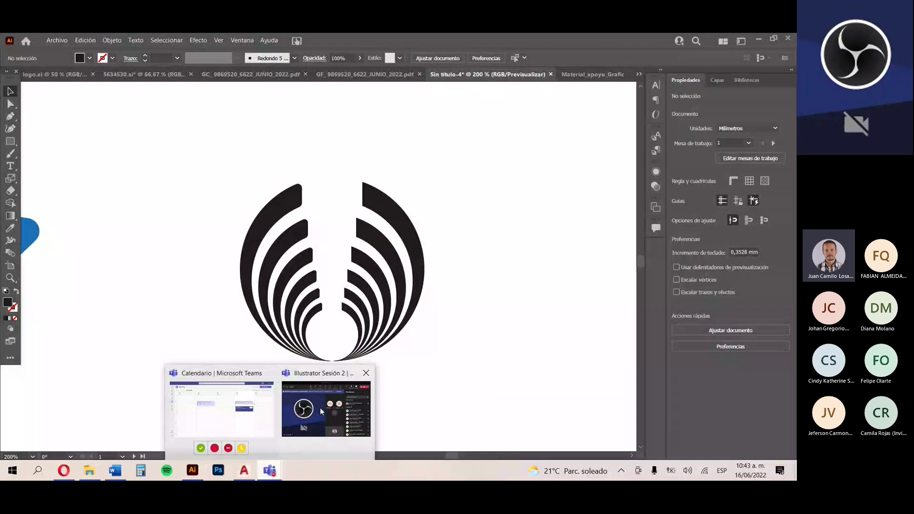
{"action": "left_click", "coordinate": [320, 409]}
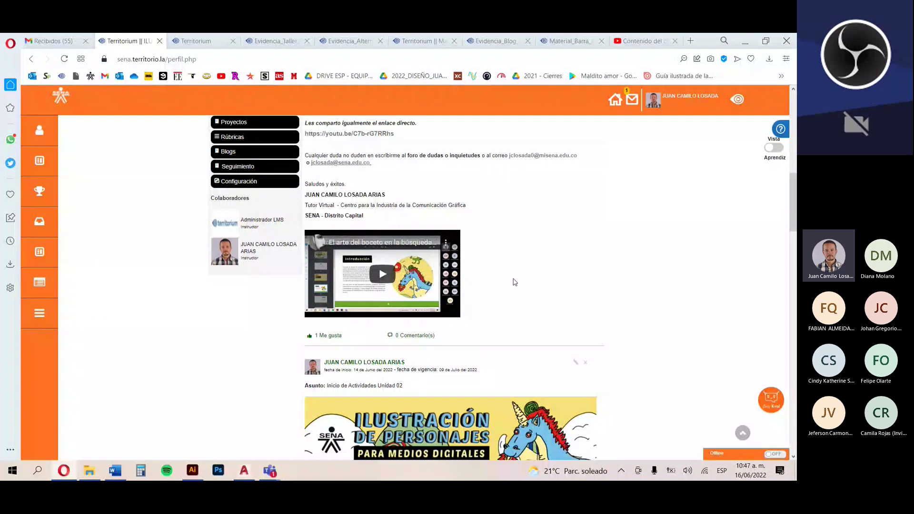
- Close the browser tab with the Ilustración de Personajes course announcements
{"action": "scroll", "coordinate": [514, 282], "scroll_direction": "up", "scroll_amount": 9}
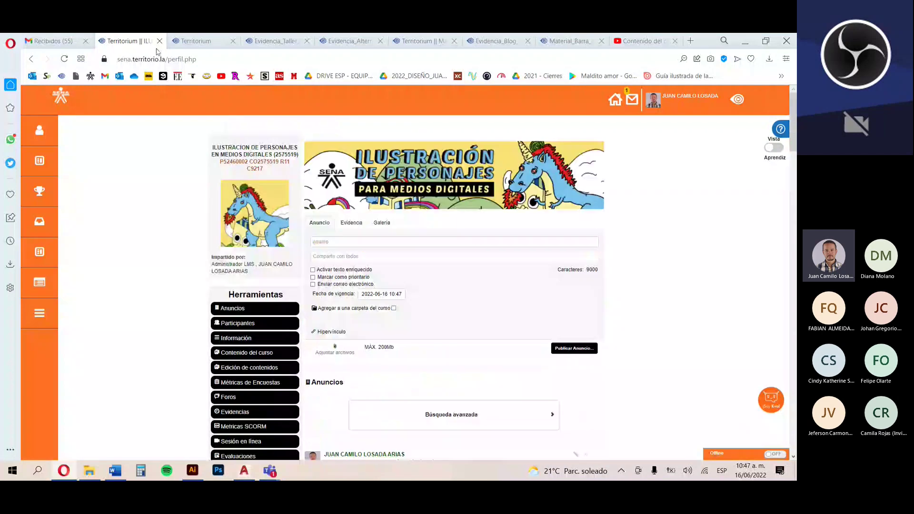
{"action": "left_click", "coordinate": [160, 41]}
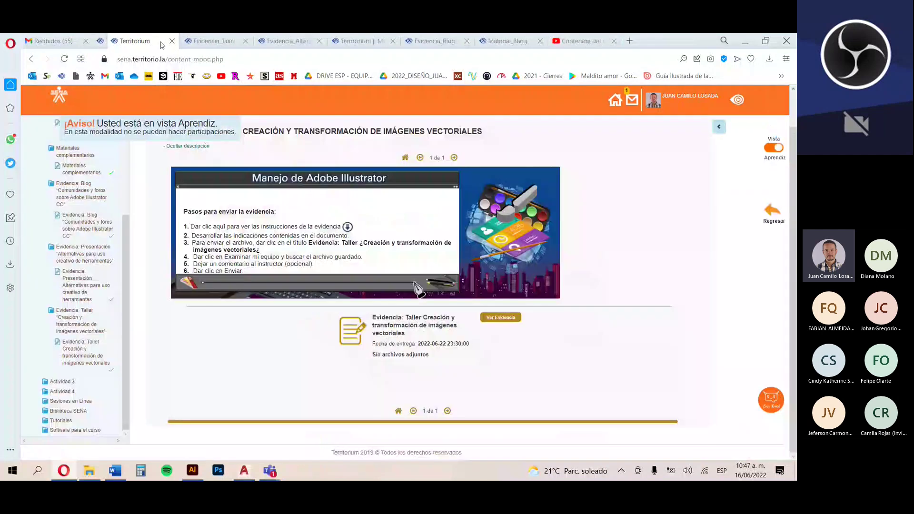
- Switch to the Illustrator Sesión 2 meeting in Teams, show the meeting chat to read participants' messages, and mute the microphone
{"action": "left_click", "coordinate": [274, 471]}
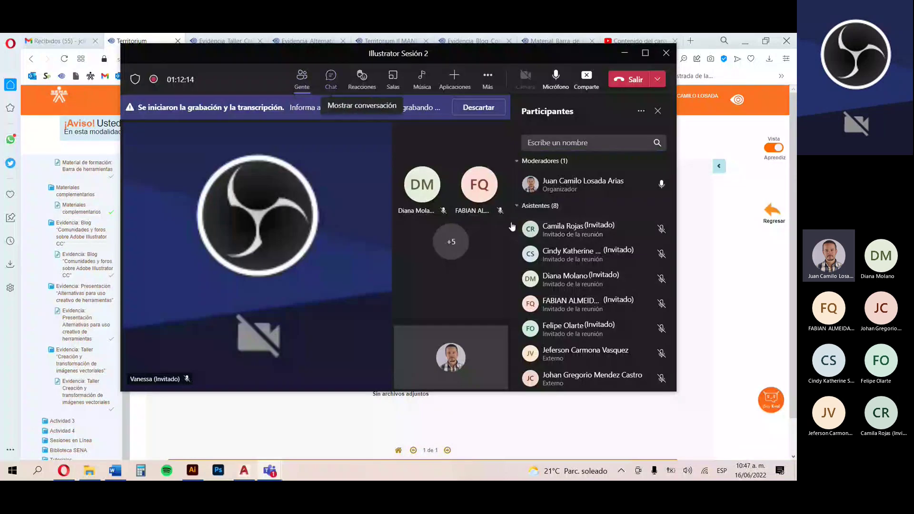
{"action": "key", "text": "ctrl+shift+r"}
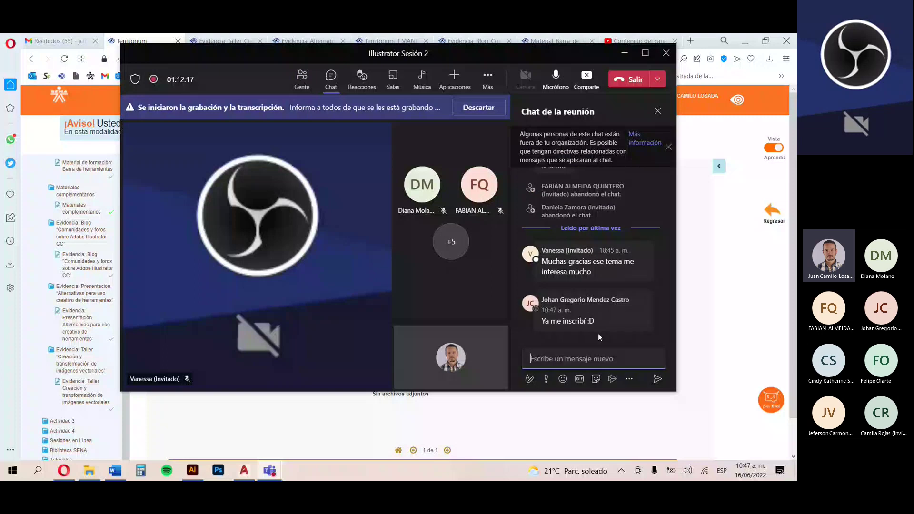
{"action": "mouse_move", "coordinate": [615, 275]}
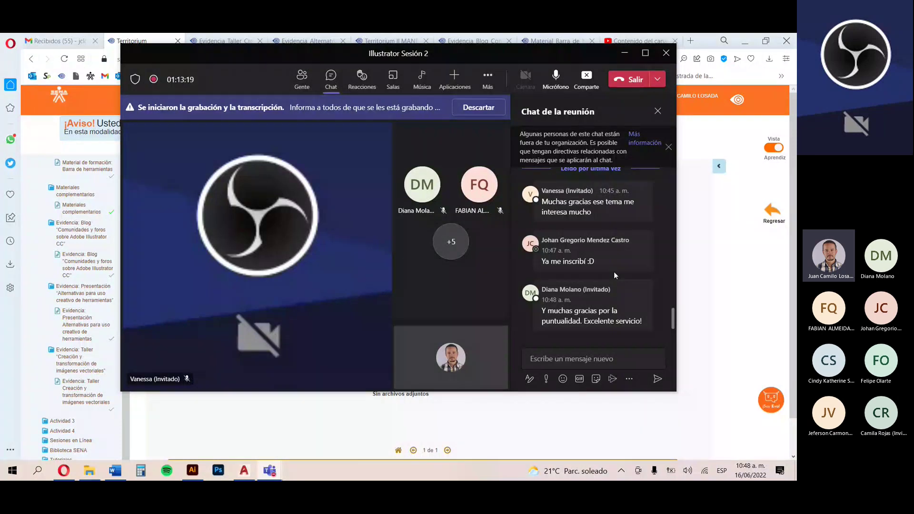
{"action": "left_click", "coordinate": [556, 76]}
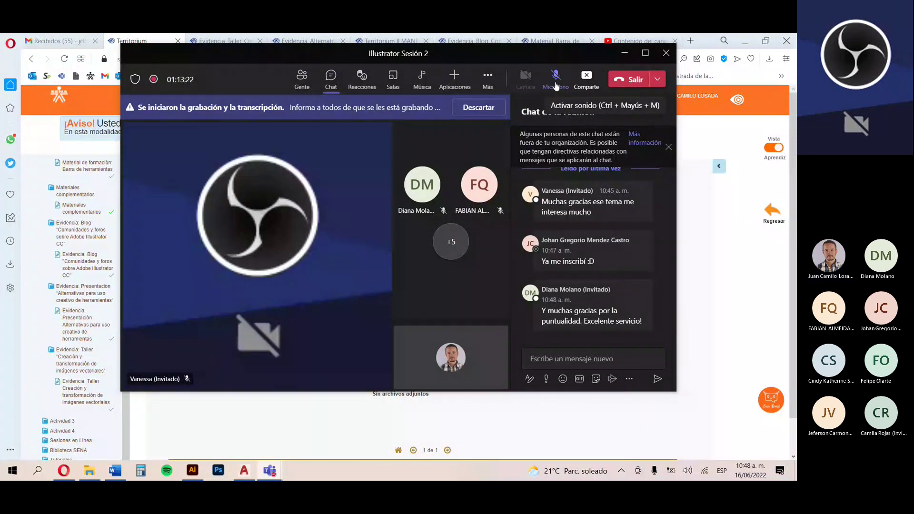